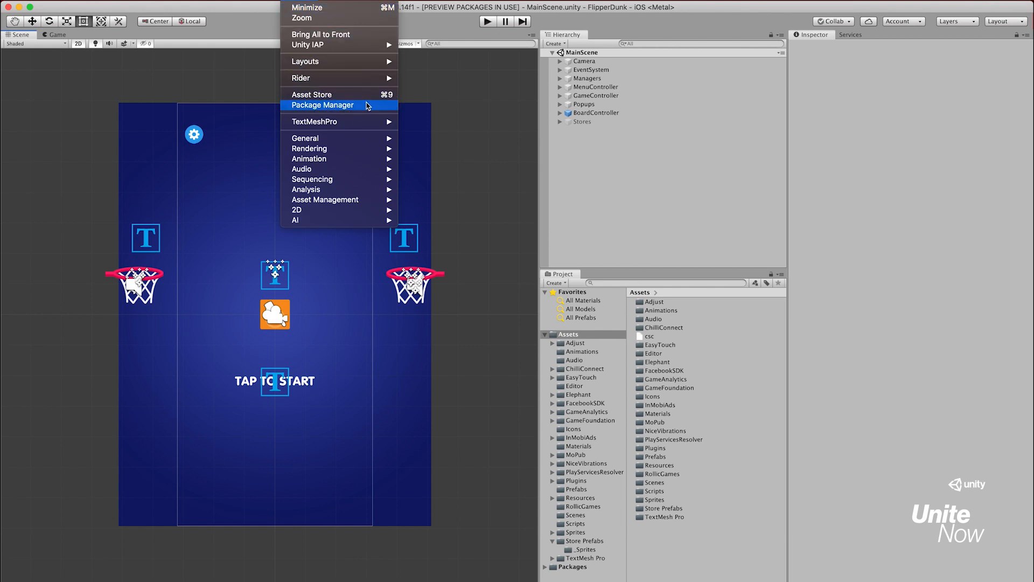
Install the Game Foundation preview package from the Package Manager, with preview packages shown and the list filtered by "game"
left_click(368, 106)
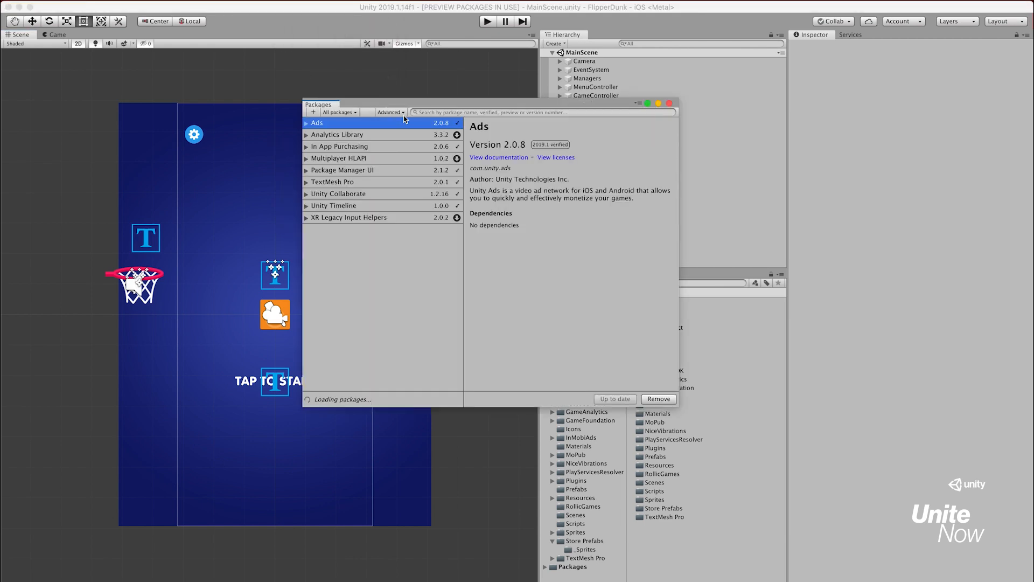
left_click(402, 113)
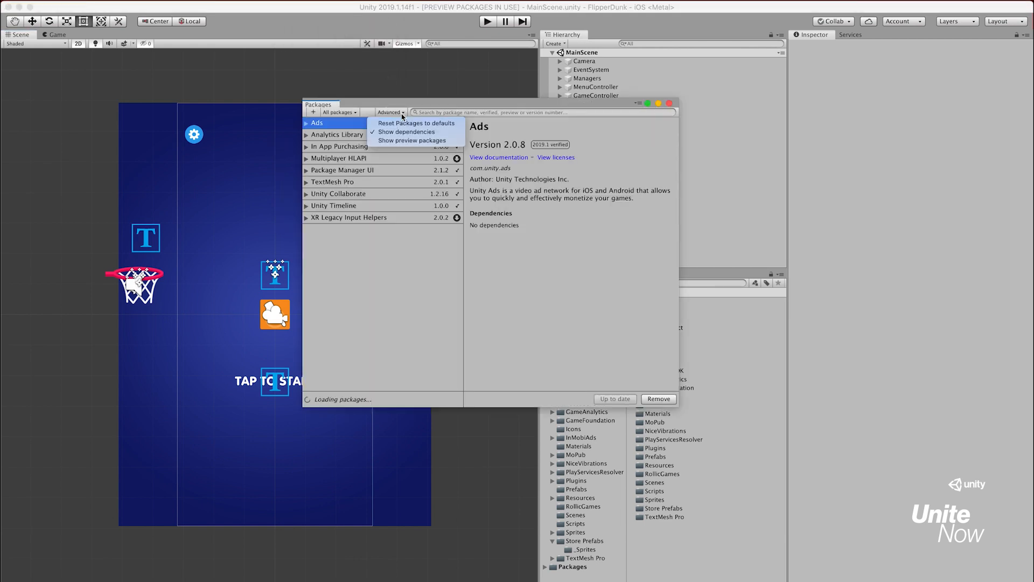
left_click(447, 141)
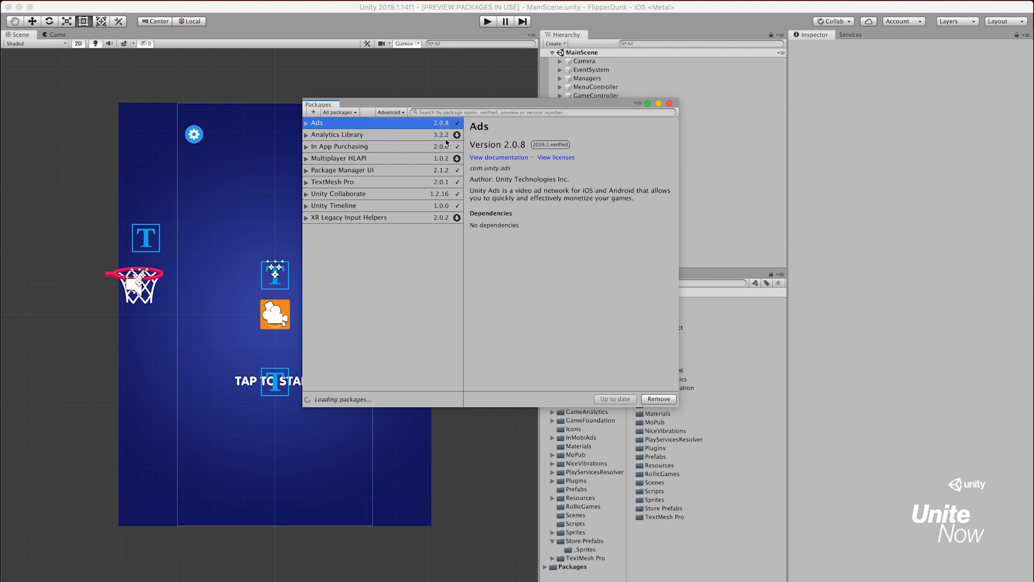
left_click(445, 113)
type("game")
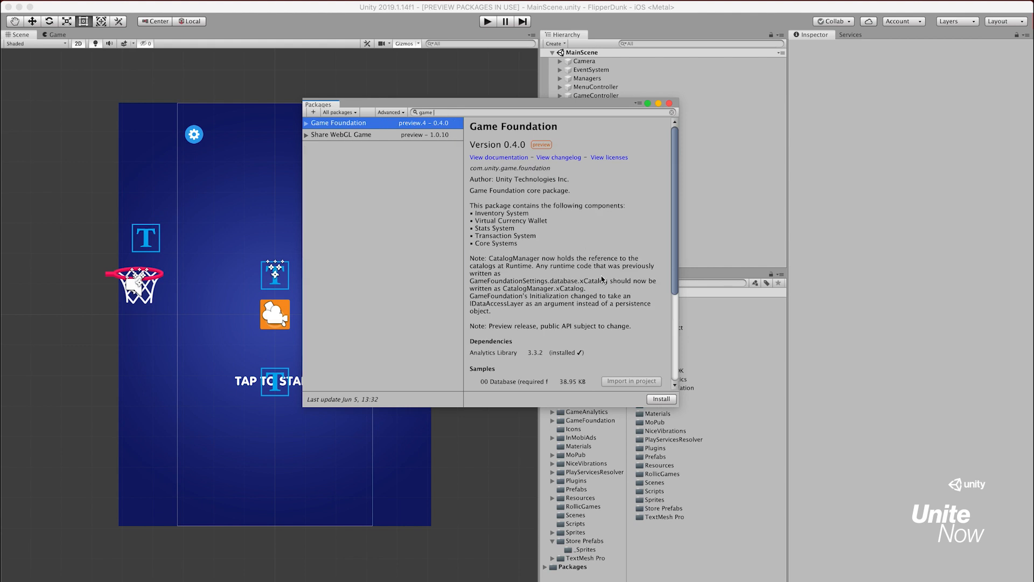
left_click(662, 399)
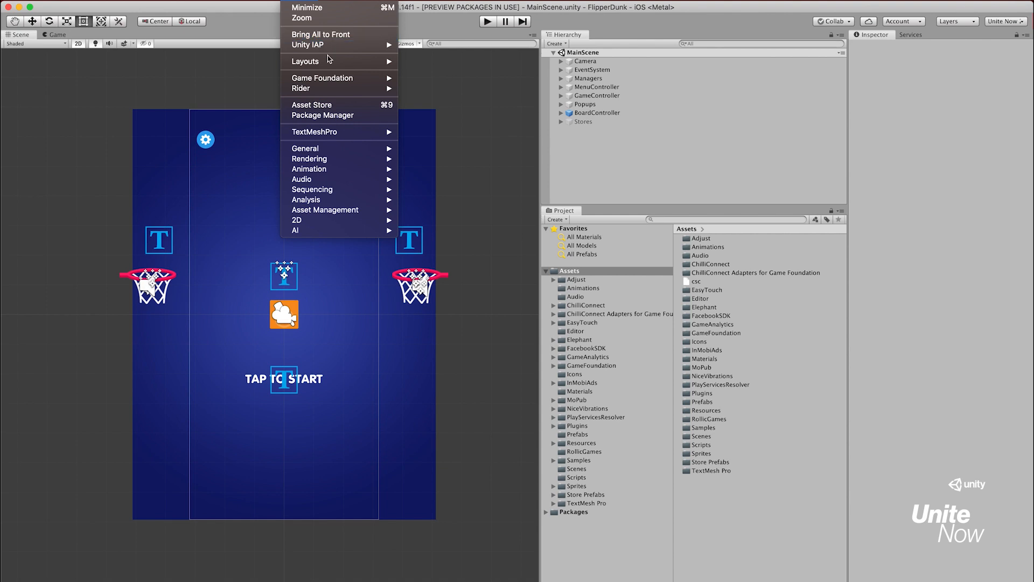
Open the Game Foundation Currency window, dock it beneath the Project view, and place the Project view beside the Hierarchy
mouse_move(336, 80)
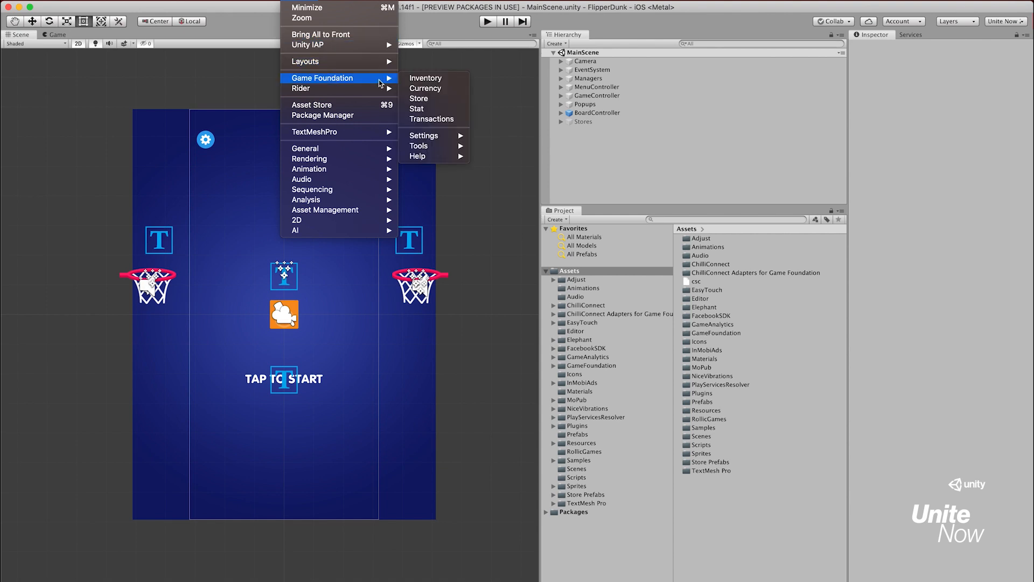
left_click(420, 91)
left_click_drag(113, 66, 673, 523)
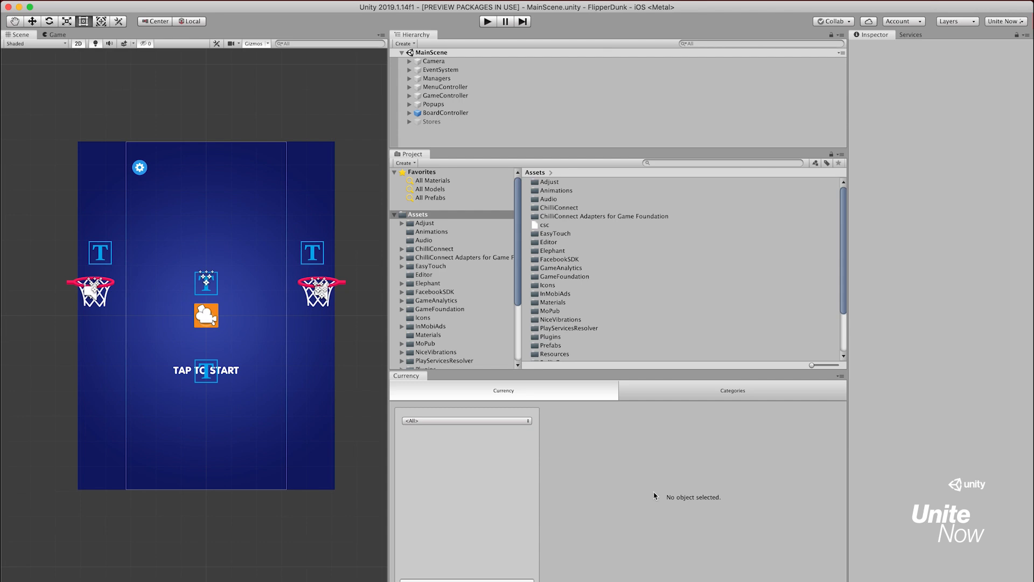
left_click_drag(415, 157, 763, 96)
left_click_drag(695, 70, 549, 72)
Open the Game Foundation Inventory window and dock it alongside the Currency window
left_click(299, 0)
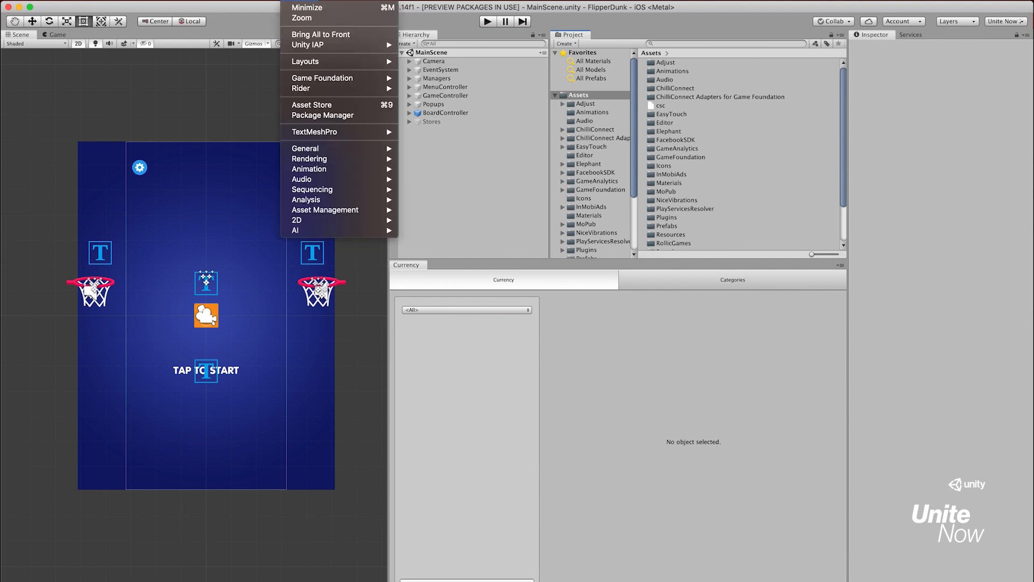
mouse_move(360, 79)
left_click(420, 81)
left_click_drag(106, 63, 579, 279)
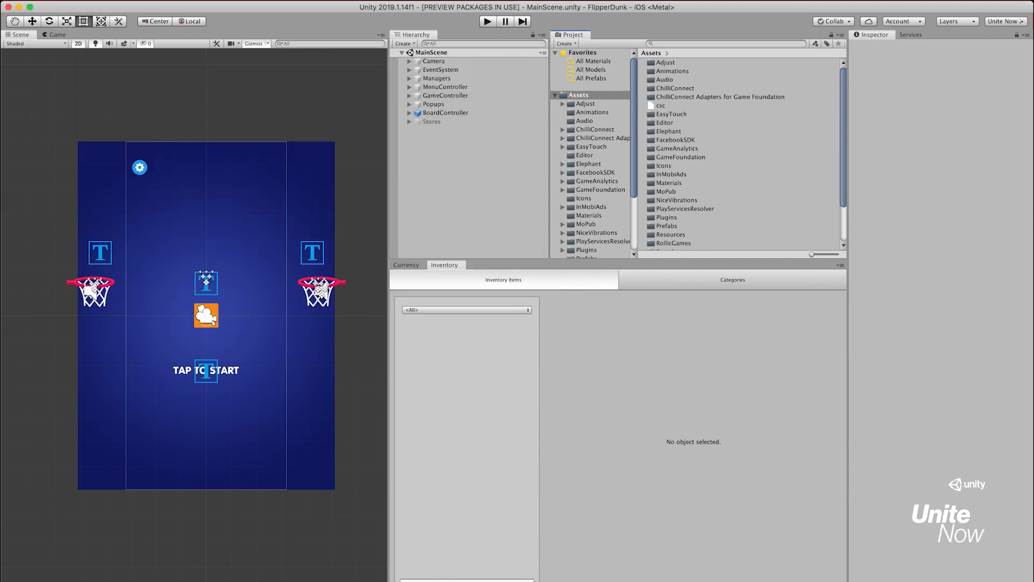
Open the Game Foundation Transactions window and dock it with the Currency and Inventory windows
left_click(300, 1)
mouse_move(344, 78)
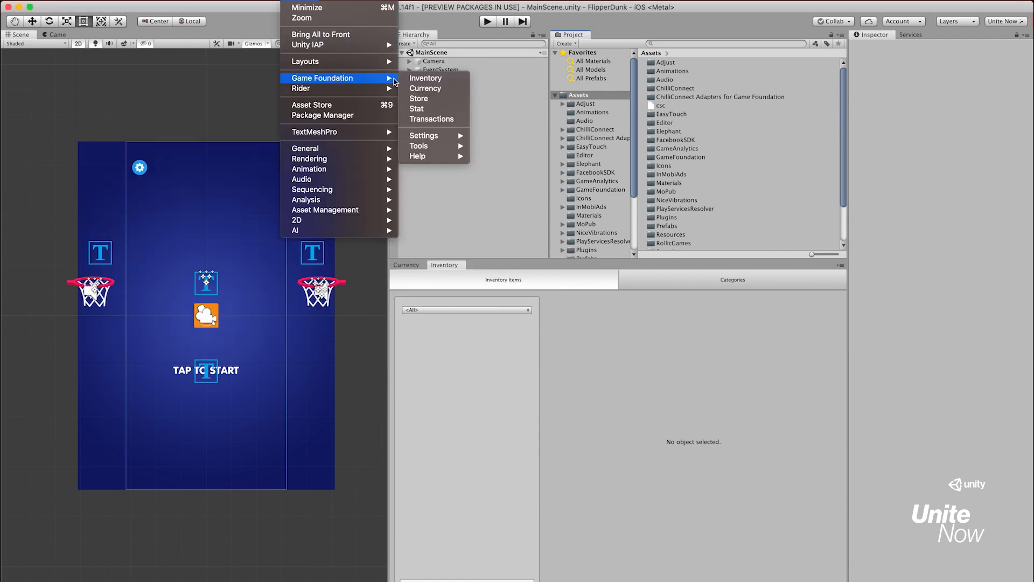
left_click(429, 118)
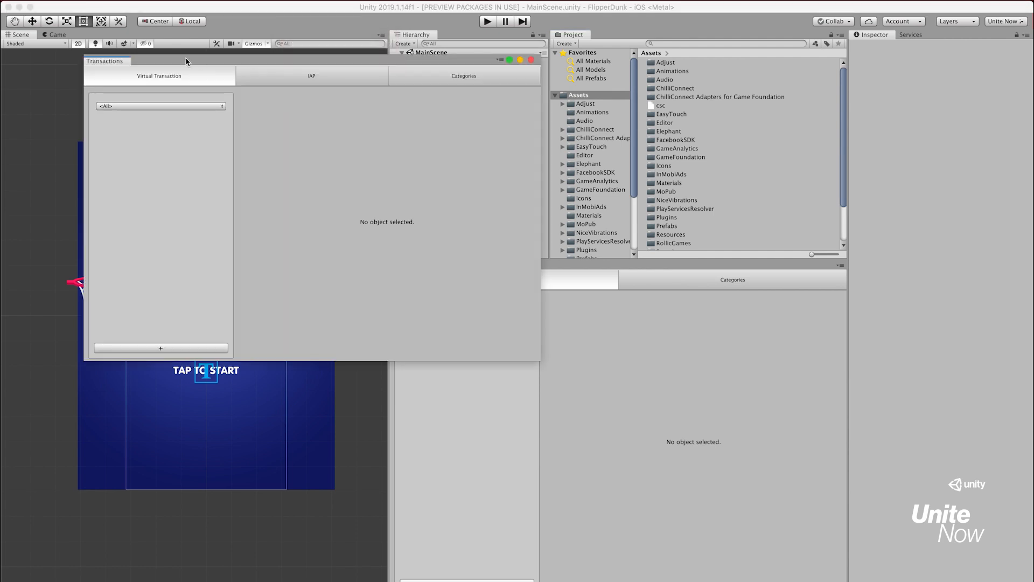
left_click_drag(118, 62, 566, 275)
Open the Game Foundation Store window and dock it with the other Game Foundation windows
left_click(299, 0)
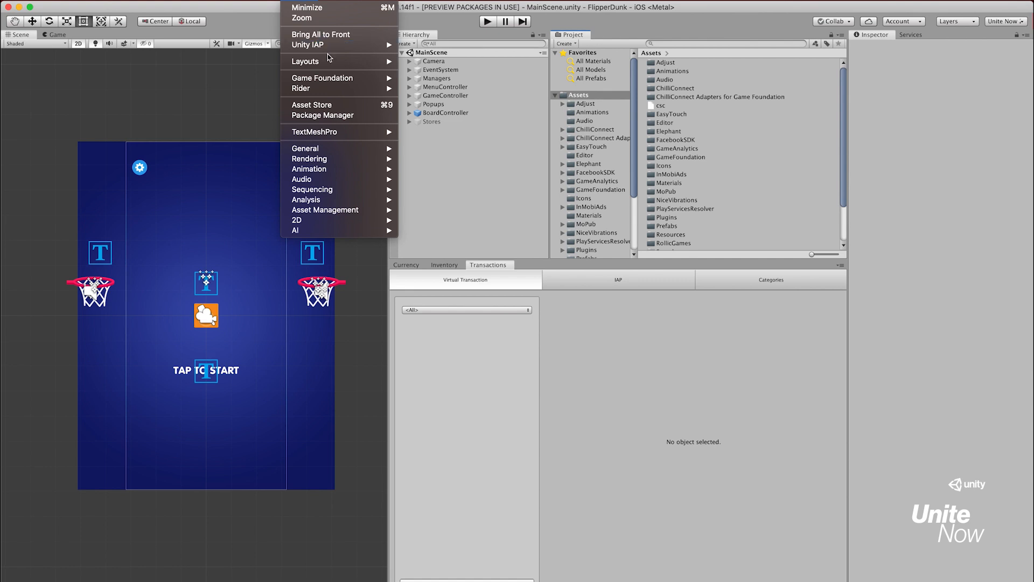
mouse_move(330, 78)
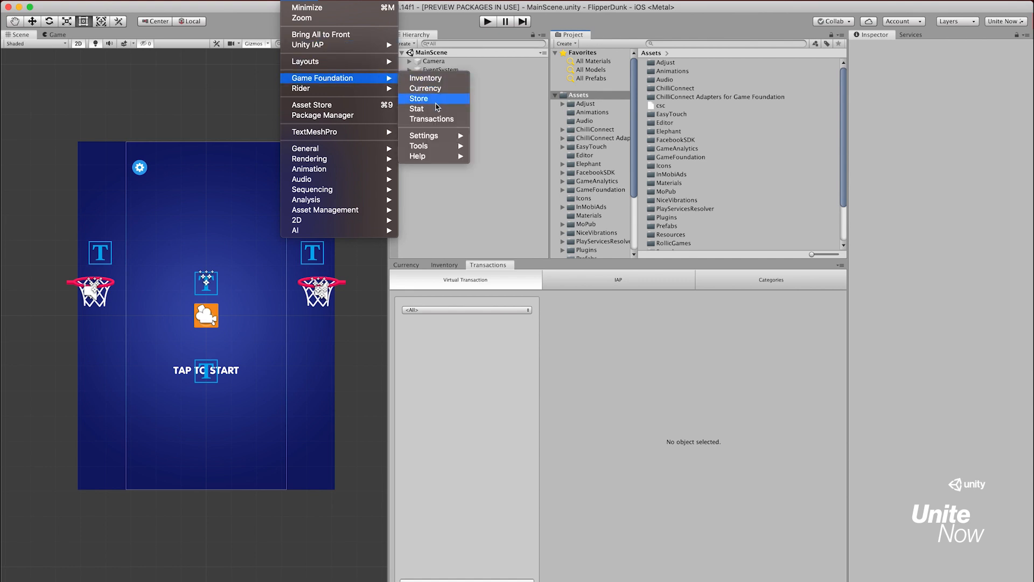
left_click(434, 100)
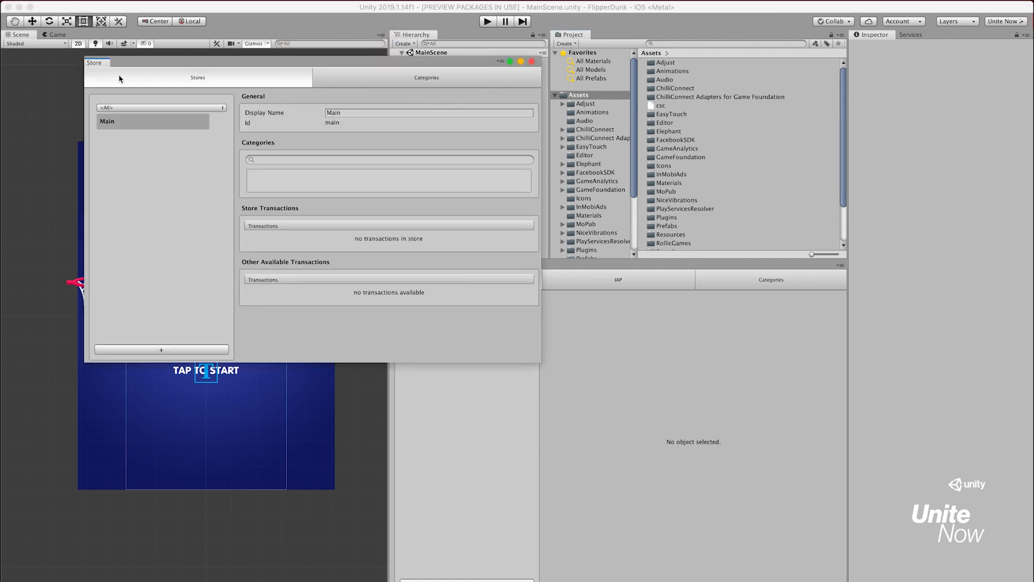
left_click_drag(104, 63, 650, 272)
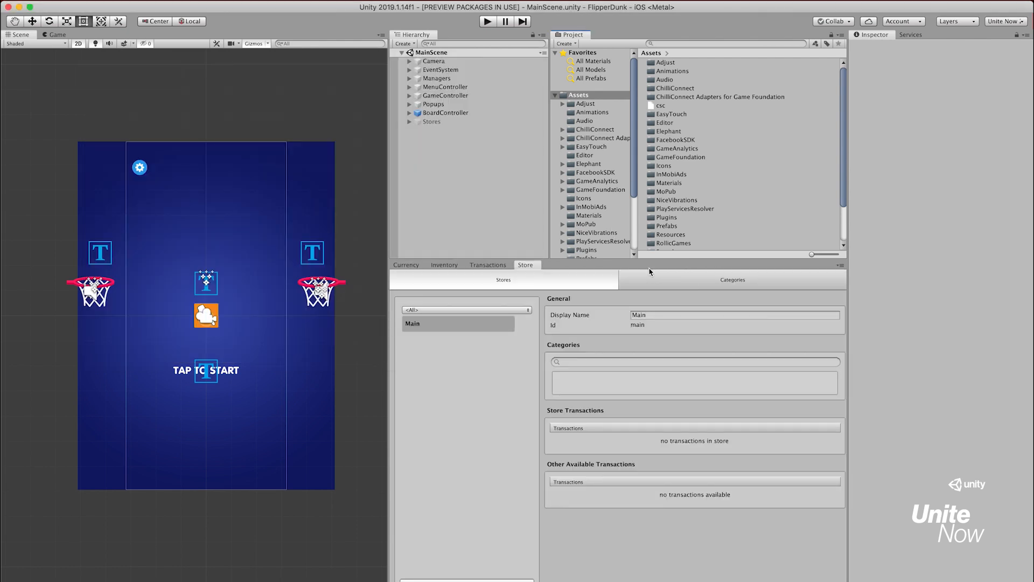
Create a currency with display name Gem and key gem, and set its type to Hard
left_click(418, 265)
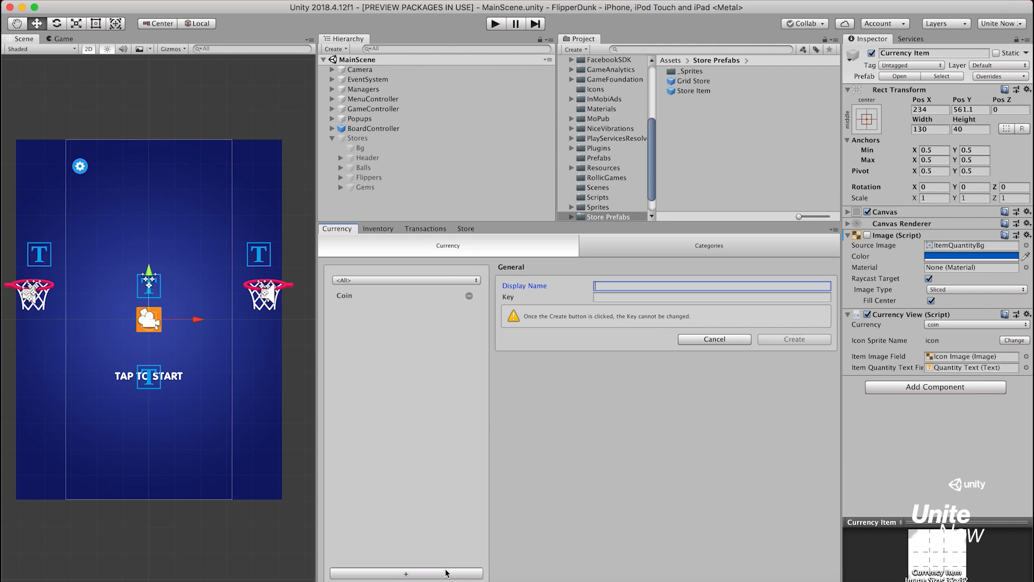
key("Tab")
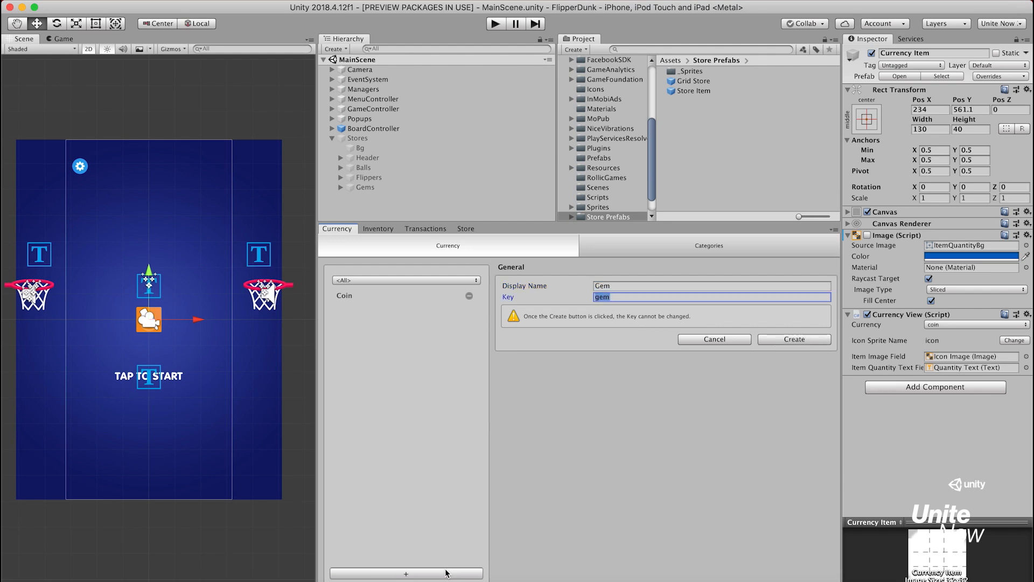
left_click(793, 341)
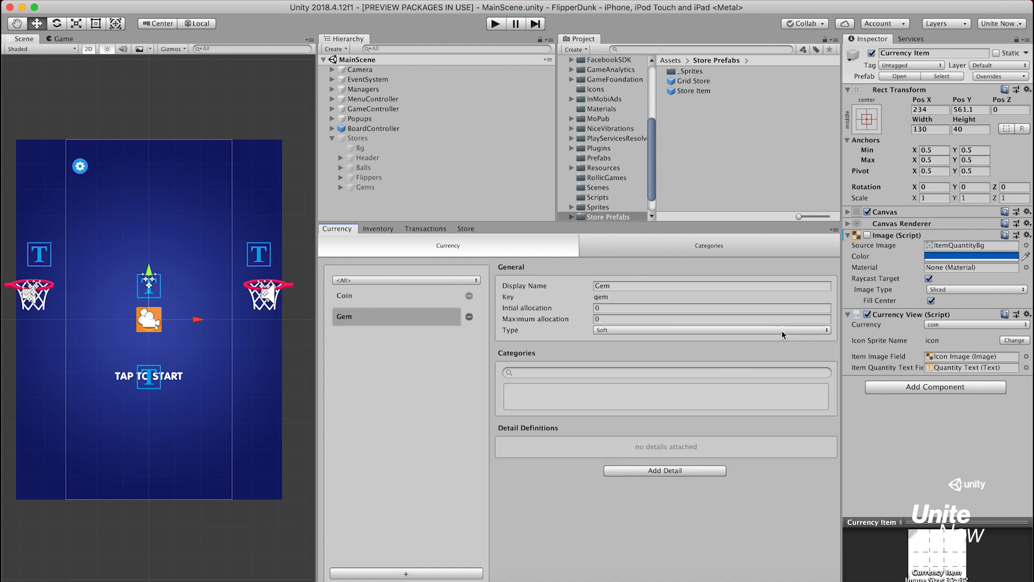
left_click(780, 330)
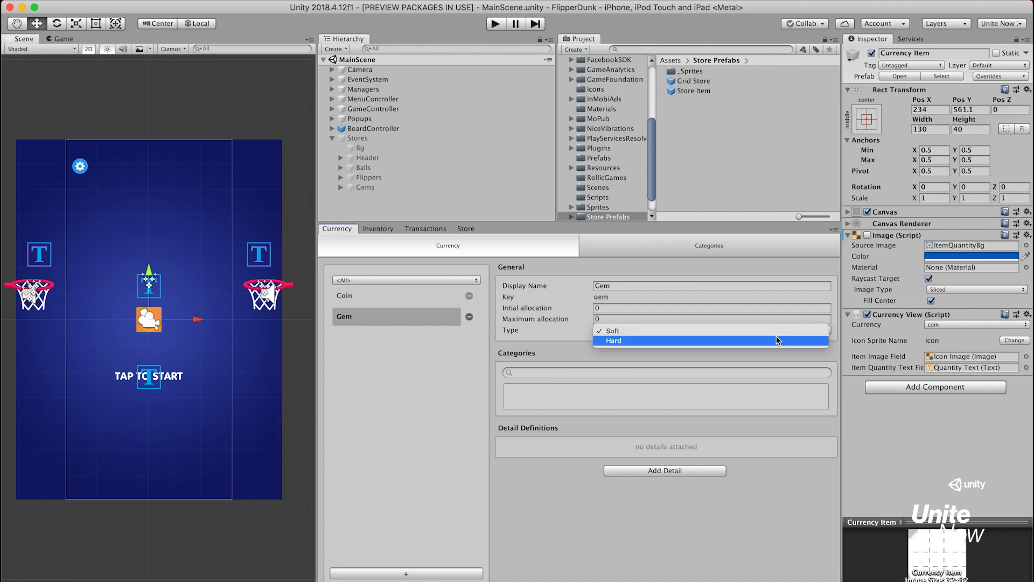
left_click(774, 337)
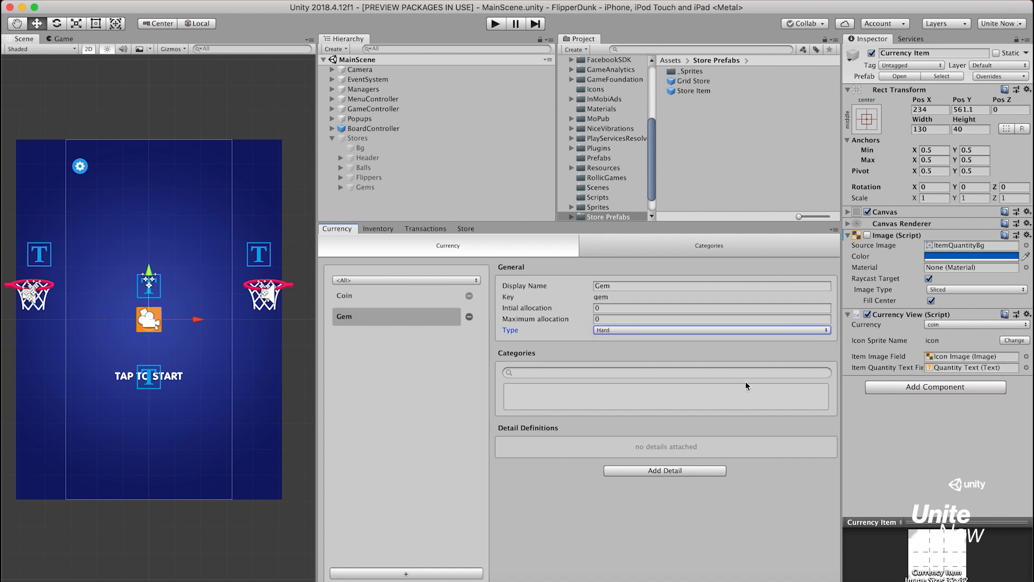
Add an Assets Detail to the Gem currency with an asset named icon and resource path Store/gem_icon
left_click(694, 471)
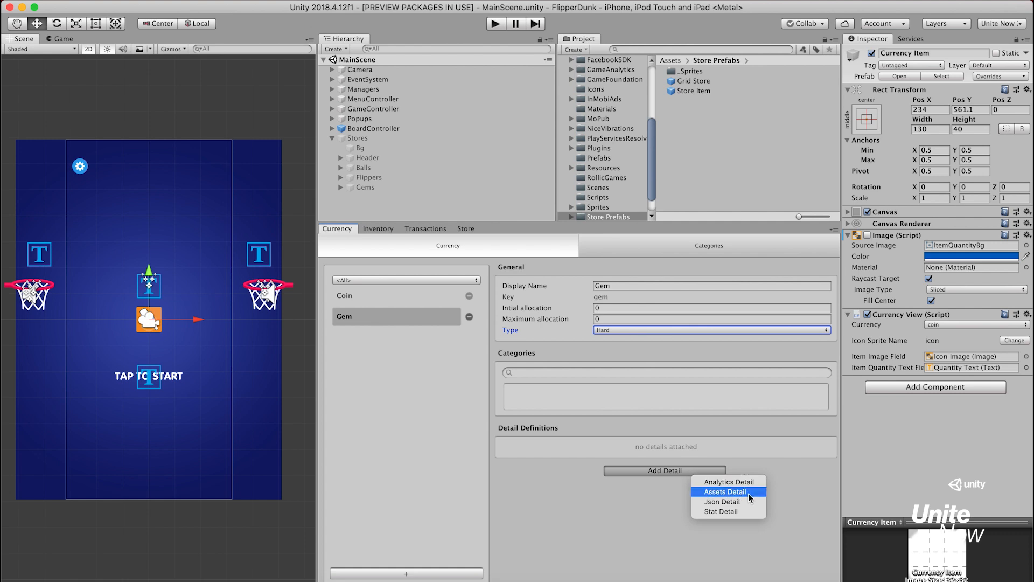
left_click(703, 492)
left_click(703, 492)
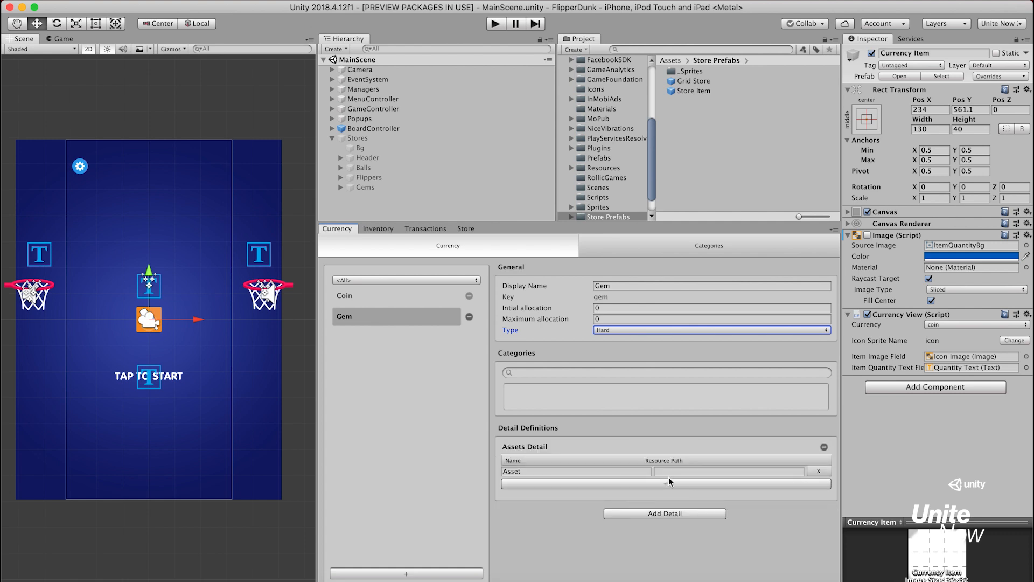
left_click(634, 472)
type("icon")
key("Tab")
type("Sto")
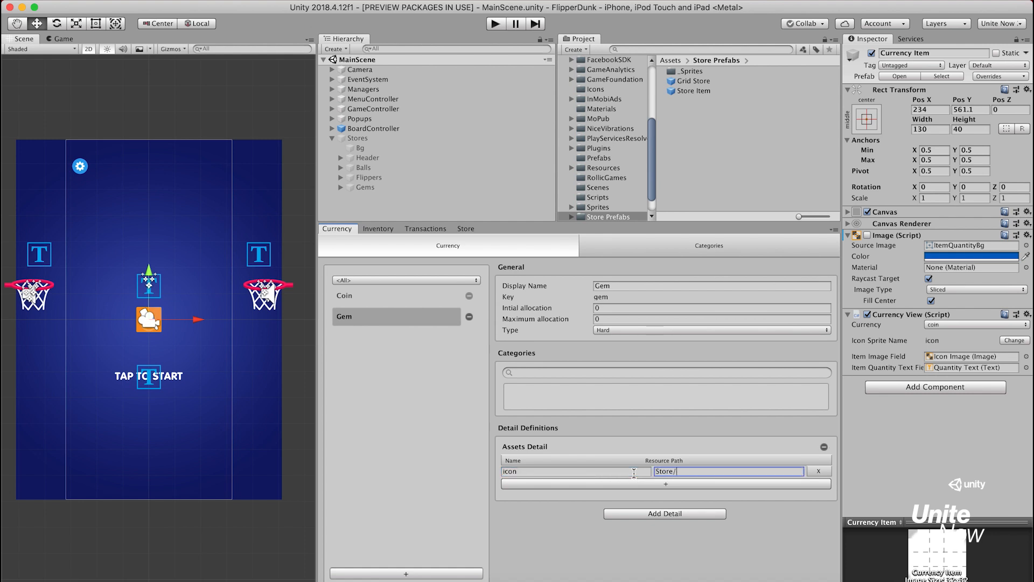
type("re/gem_icon")
Add a second asset entry named purchase_button_icon to the Gem currency's Assets Detail
left_click(636, 484)
left_click(597, 483)
type("Asset")
double_click(597, 485)
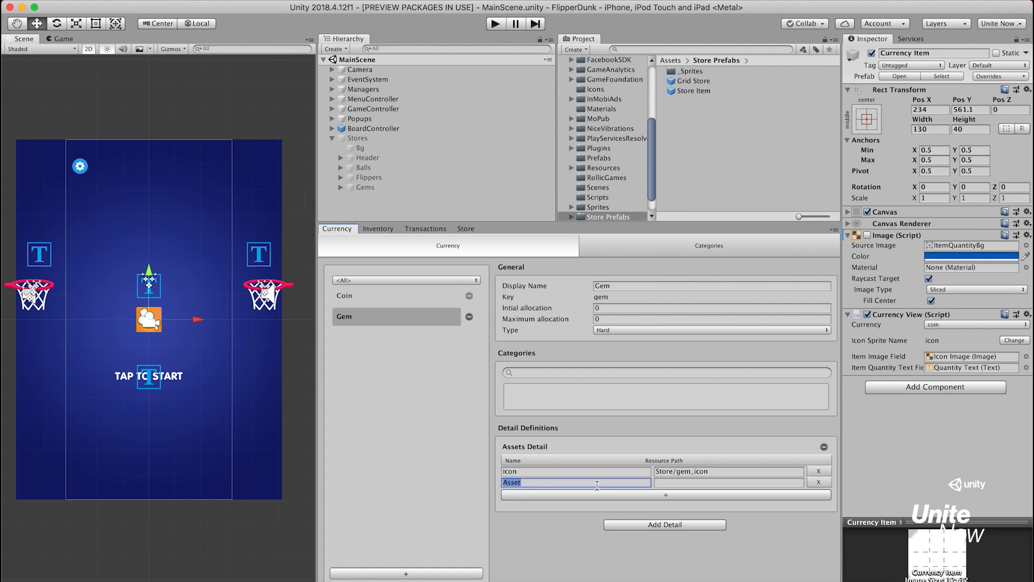
type("purchase_button_icon")
Create an inventory item with display name Basketball and key basketball, and assign it the category ball
left_click(378, 228)
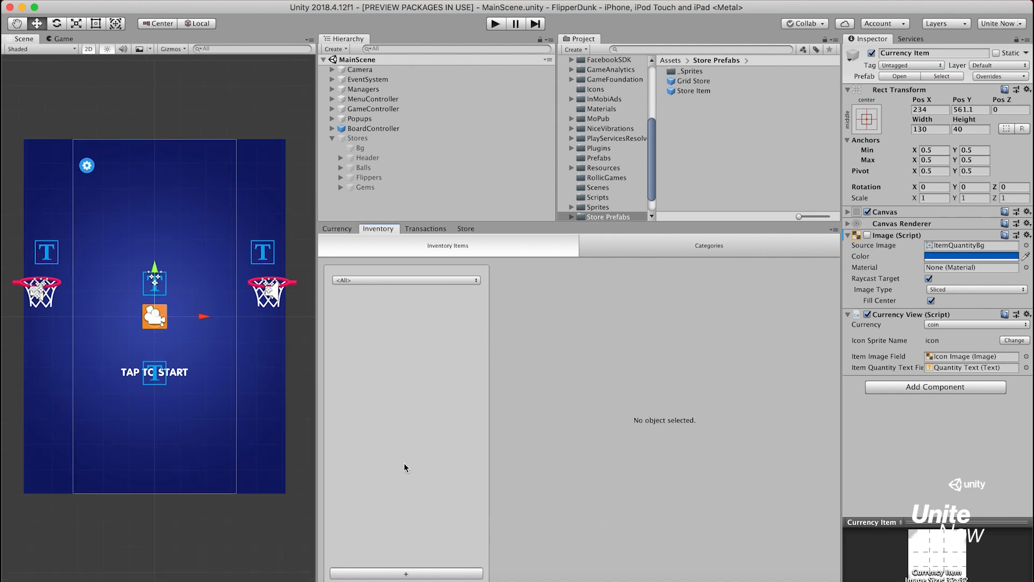
left_click(407, 573)
type("Basketba")
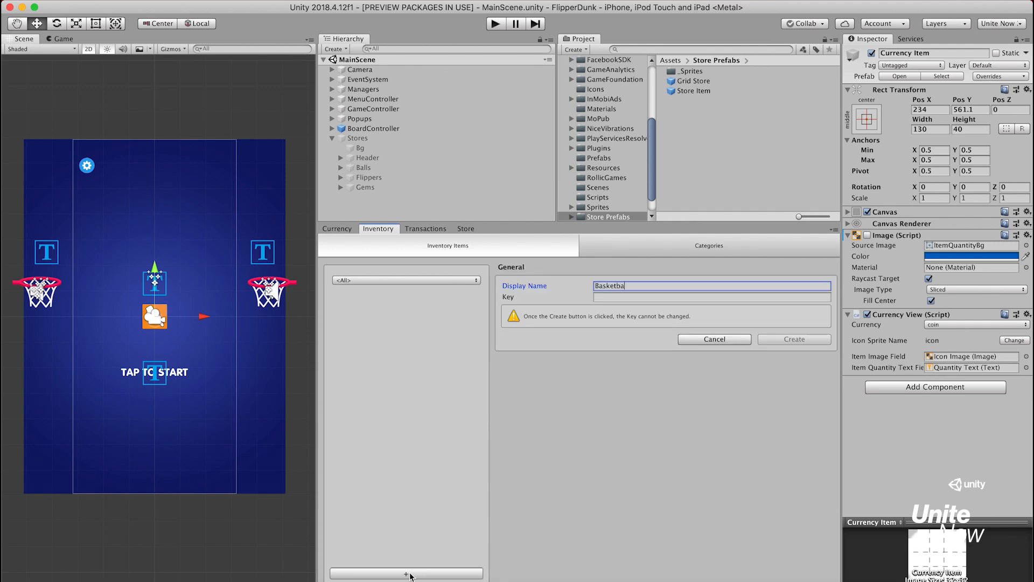
type("ll")
key("Tab")
left_click(788, 340)
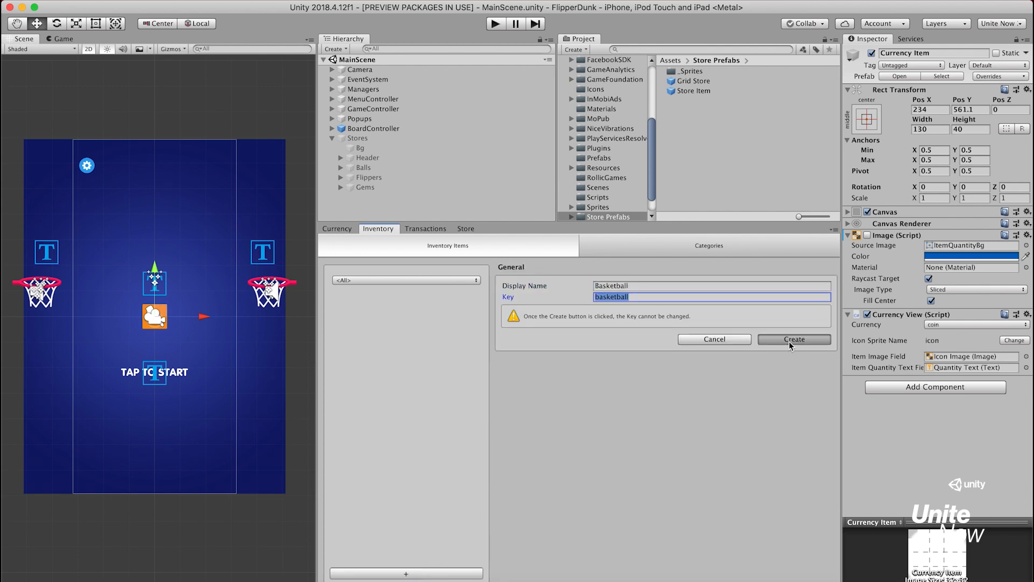
type("ba")
key("Return")
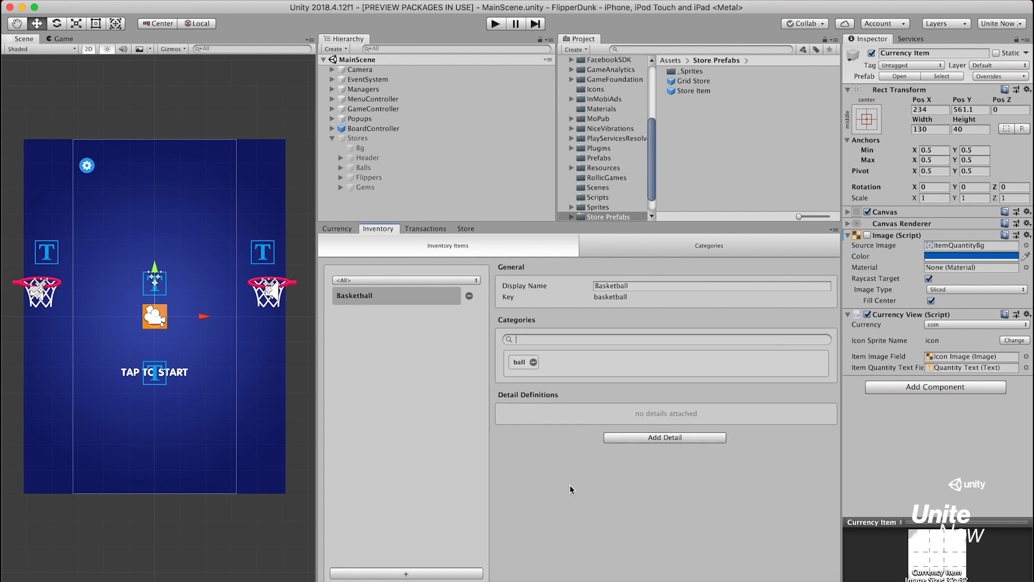
Create an inventory item with display name Football and key football, and assign it the existing category ball
left_click(453, 573)
type("Foot")
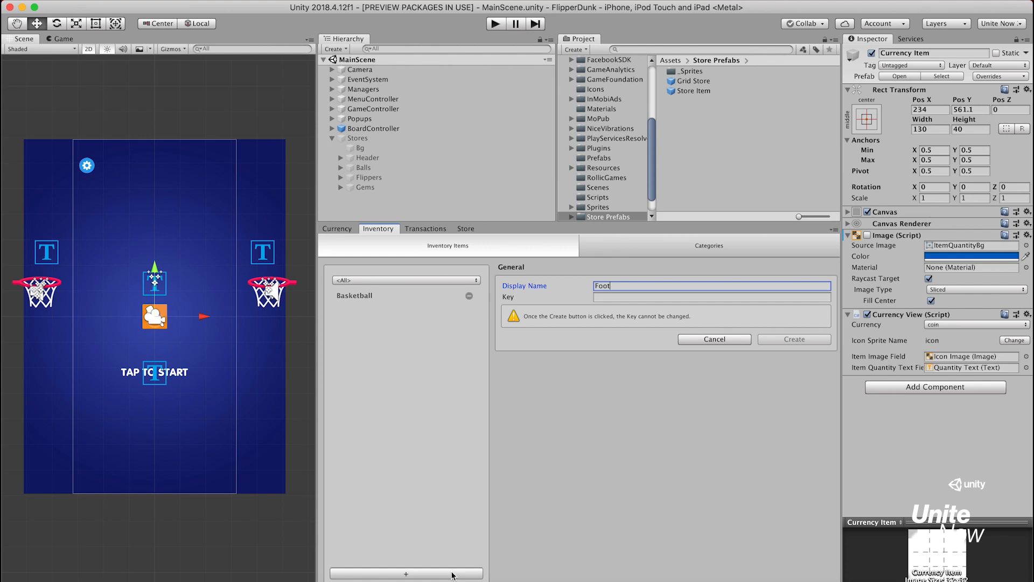
type("ball")
key("Tab")
left_click(770, 338)
type("bal")
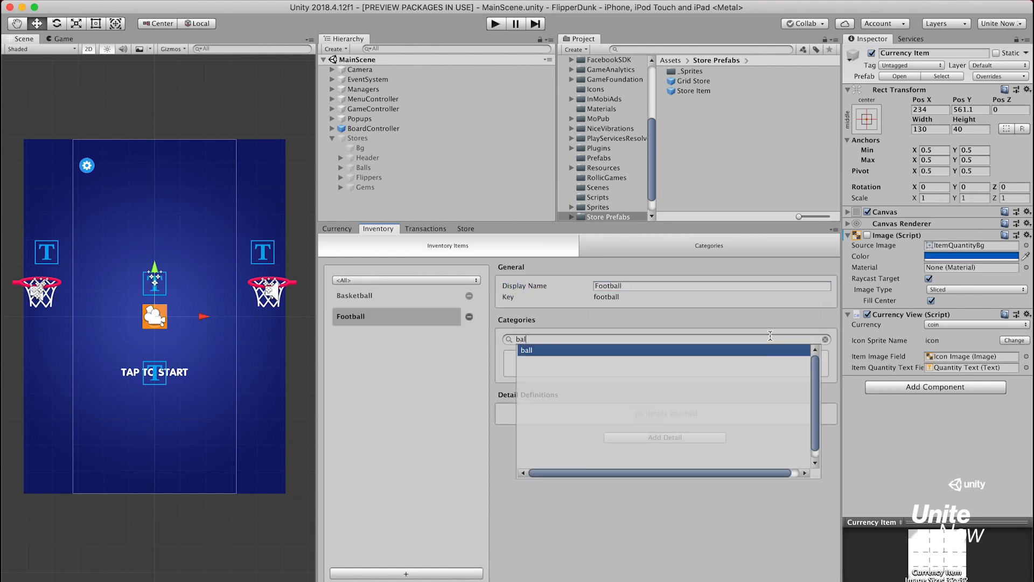
key("Return")
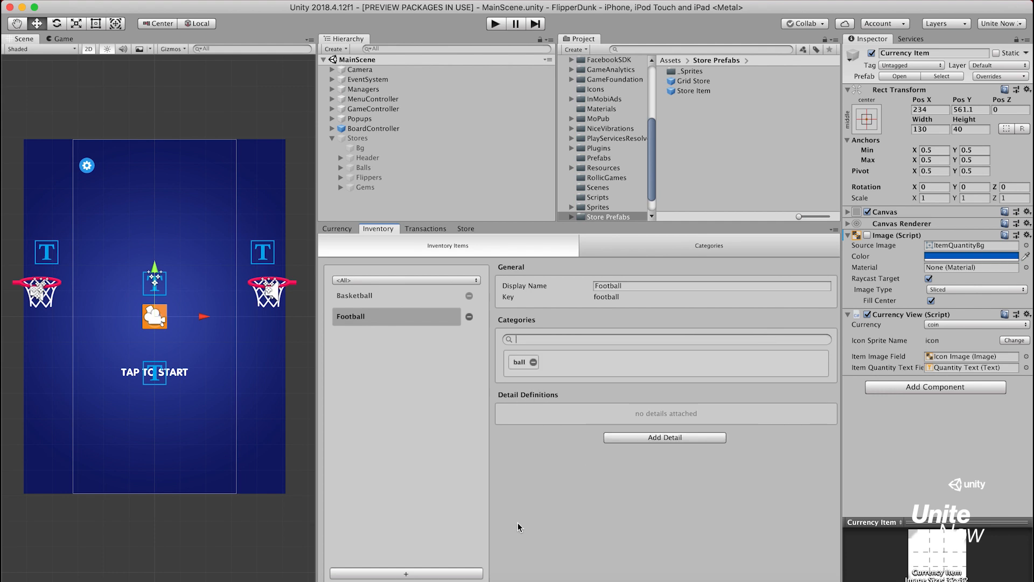
Create an inventory item with display name Beachball and key beachball, and assign it the category ball
left_click(463, 574)
type("Beachbal")
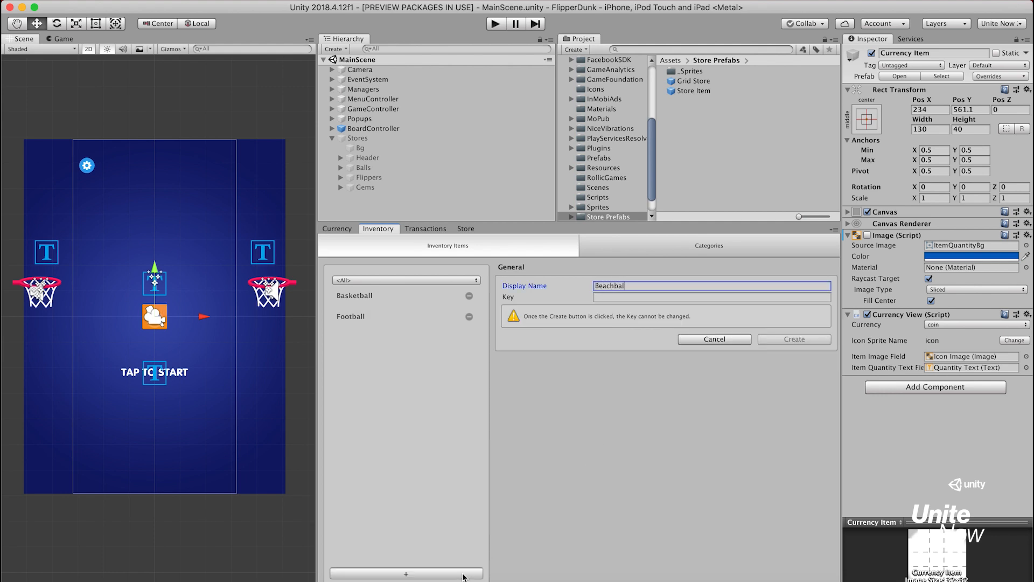
type("l")
key("Tab")
left_click(787, 338)
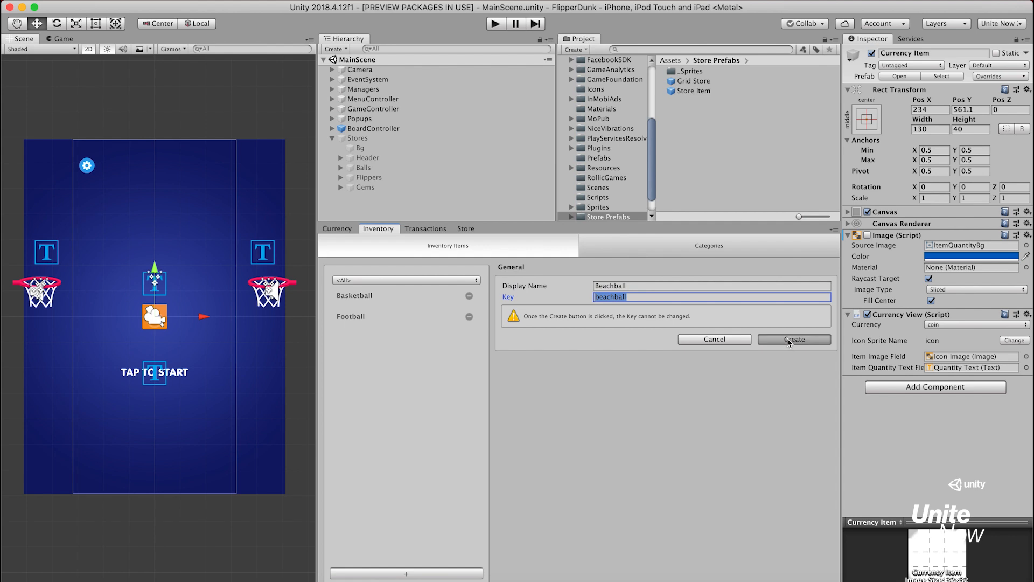
type("ba")
key("Return")
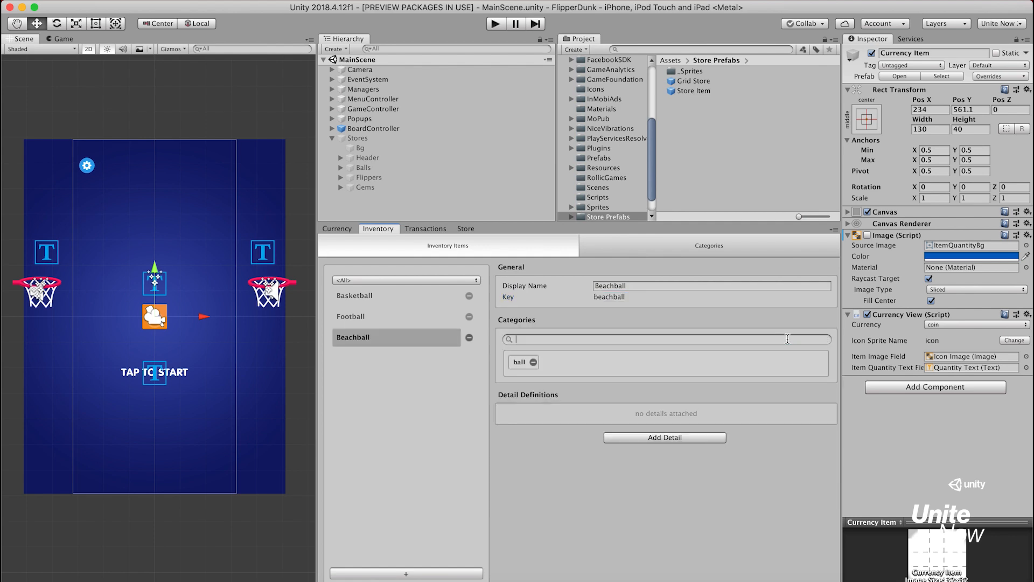
Create an inventory item with display name Volleyball and key volleyball, and assign it the category ball
left_click(460, 573)
type("Vo")
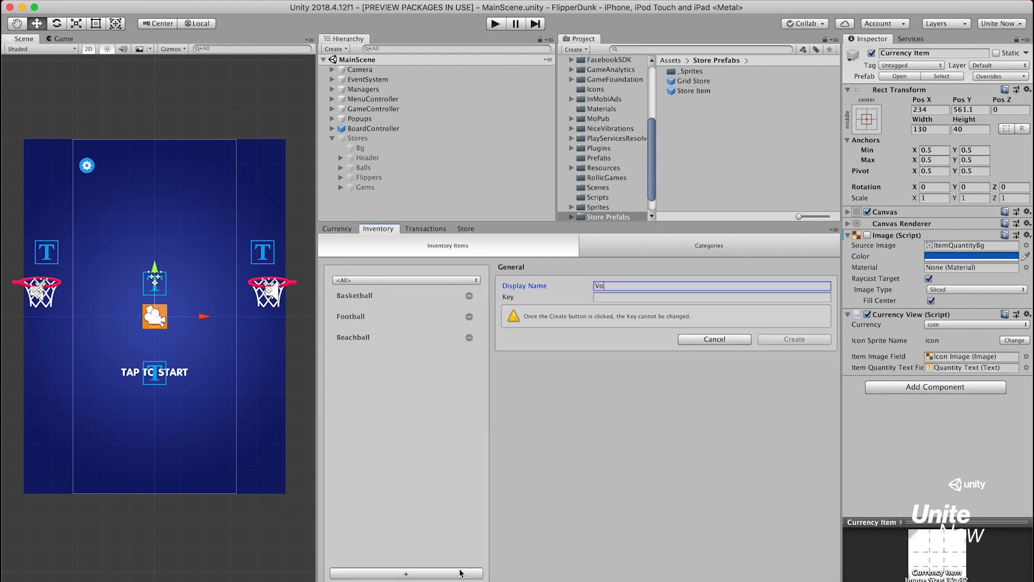
type("lleyball")
key("Tab")
left_click(787, 340)
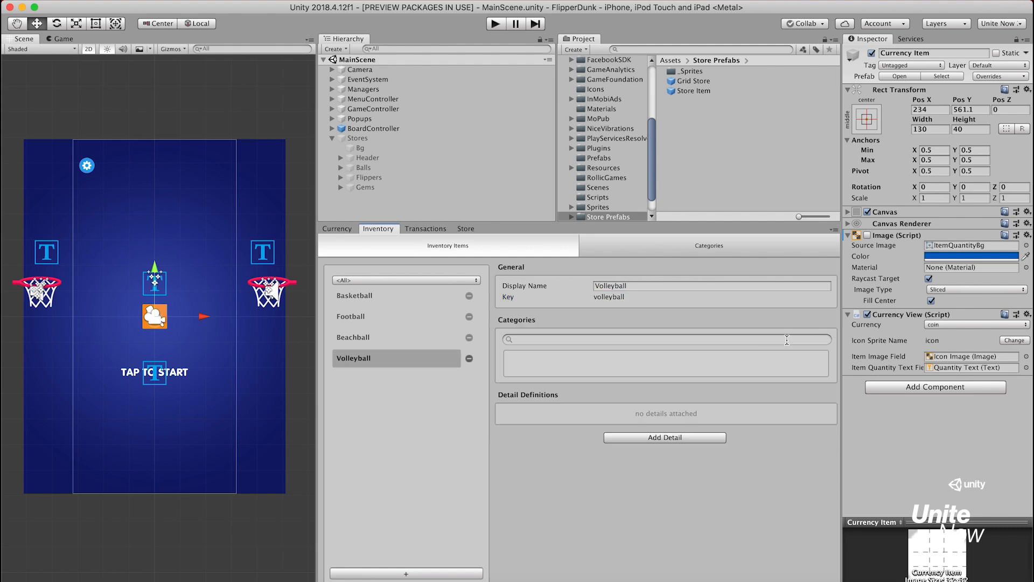
type("bal")
key("Return")
Create an inventory item with display name Penguin Ball and key penguinBall, and assign it the category ball
left_click(445, 575)
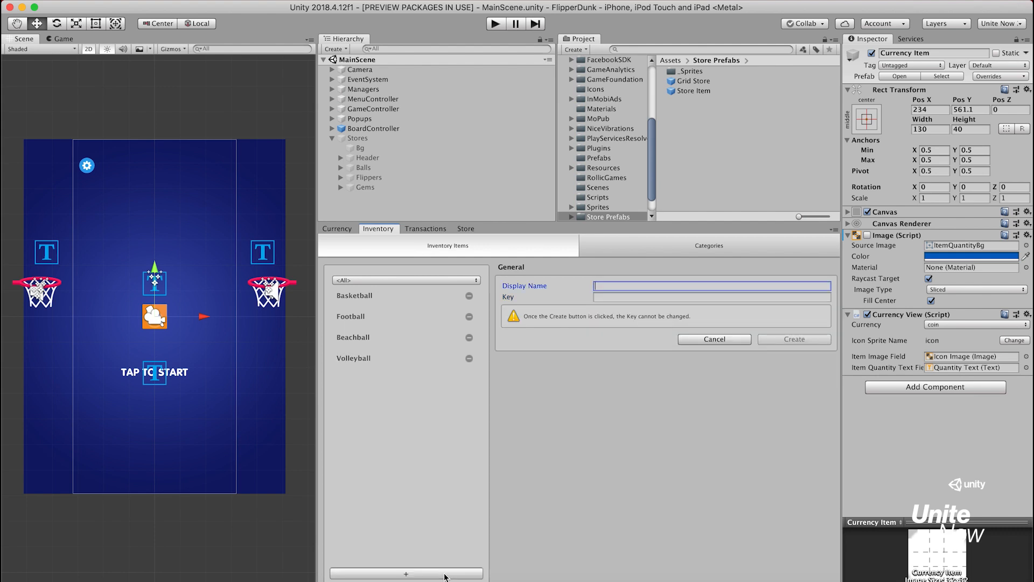
type("Penguin Ball")
key("Tab")
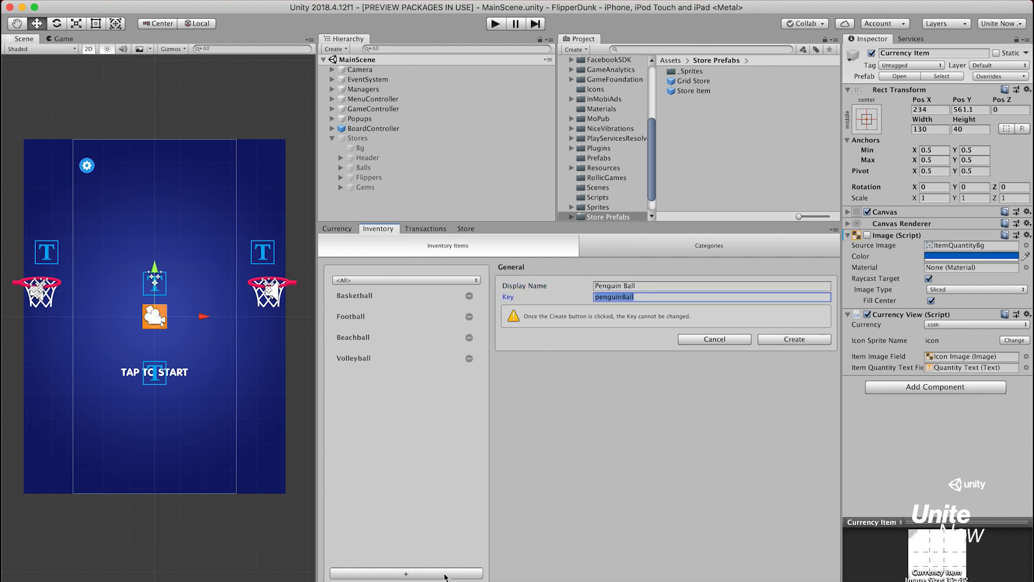
left_click(783, 342)
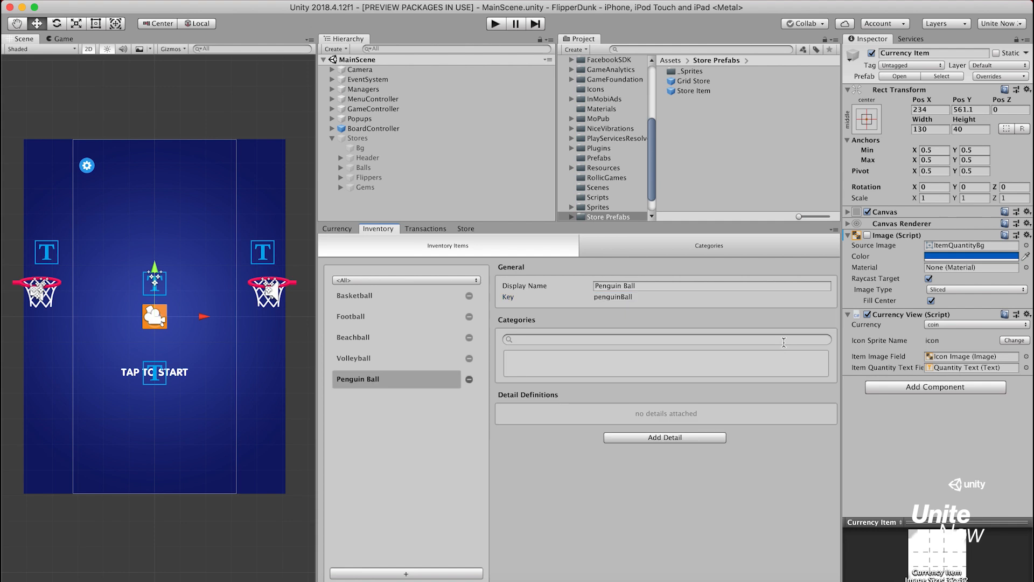
type("ba")
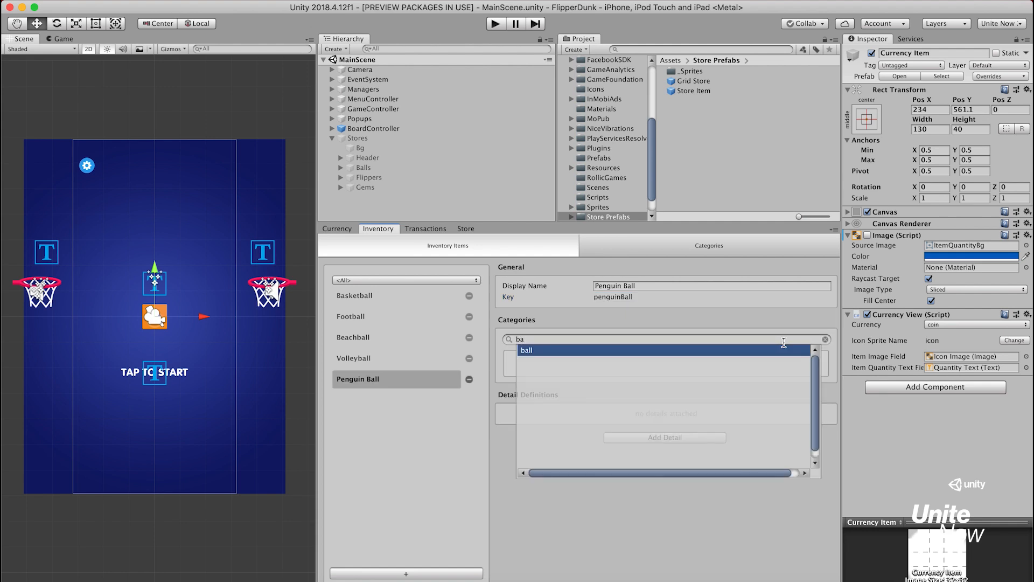
key("Return")
Create an inventory item with display name Tennis Ball and key tennisBall, and assign it the category ball
left_click(458, 575)
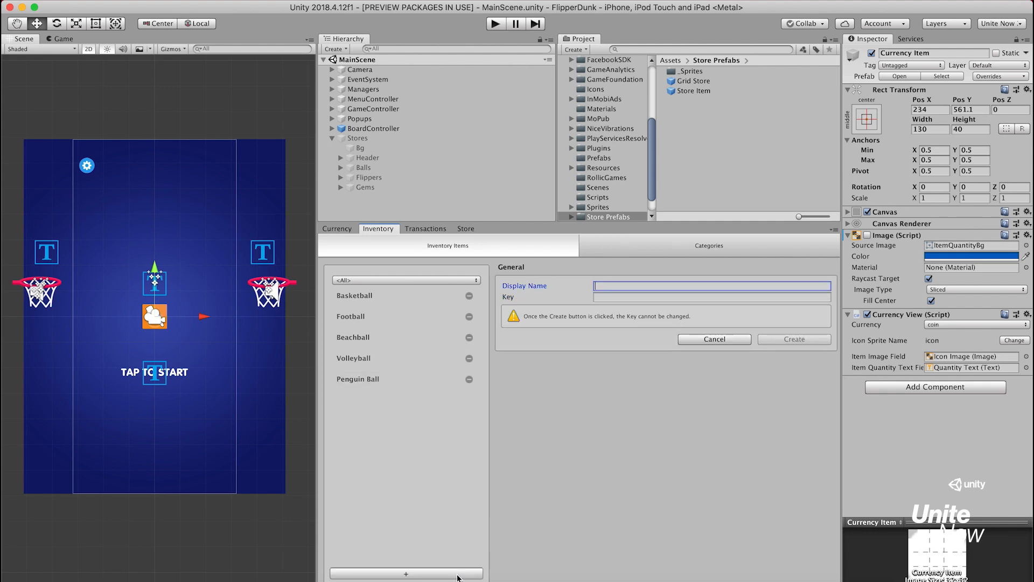
type("Tennis Ball")
key("Tab")
left_click(774, 341)
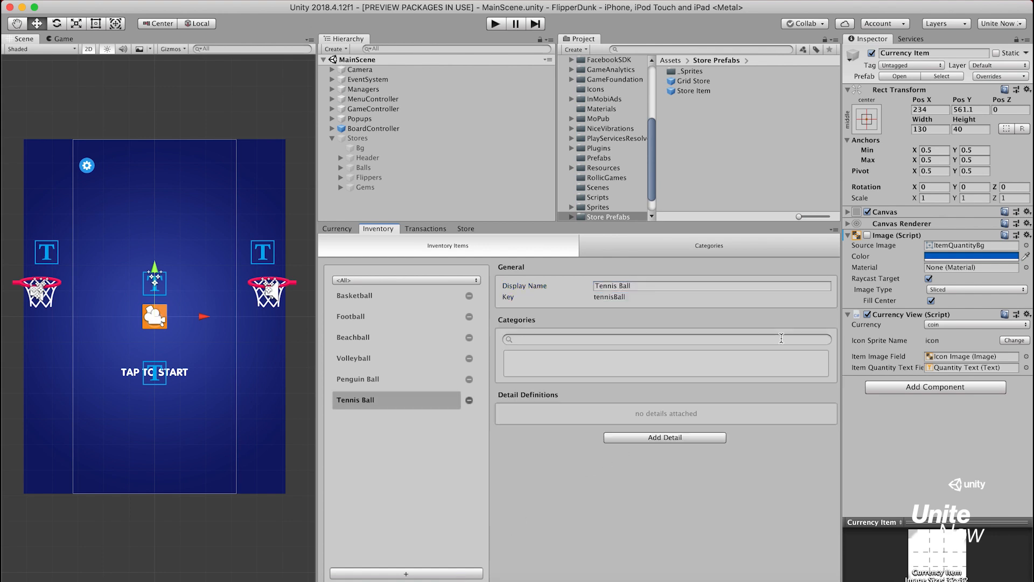
left_click(721, 339)
type("bal")
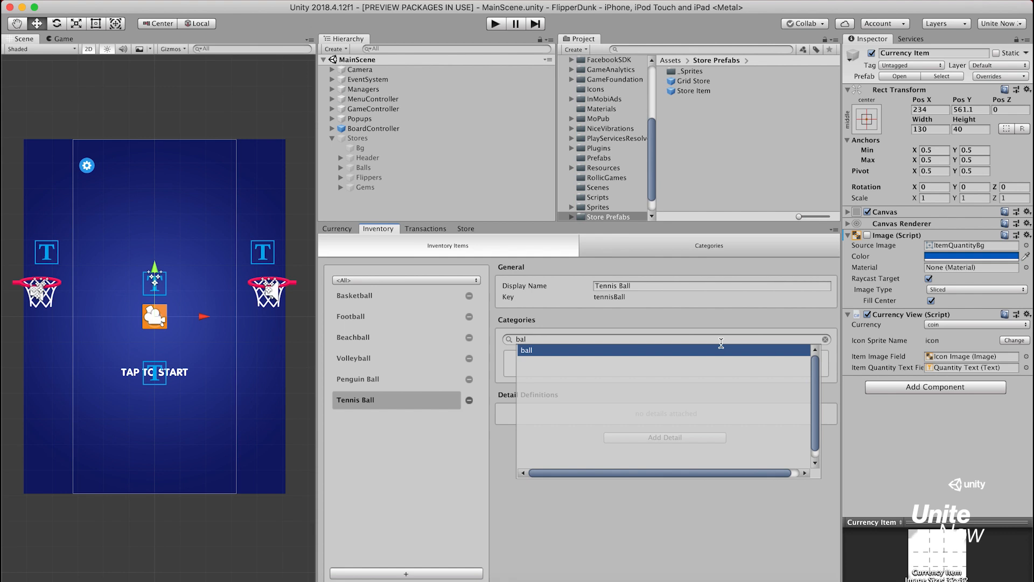
key("Return")
Create an inventory item with display name Watermelon and key watermelon, and assign it the category ball
left_click(431, 574)
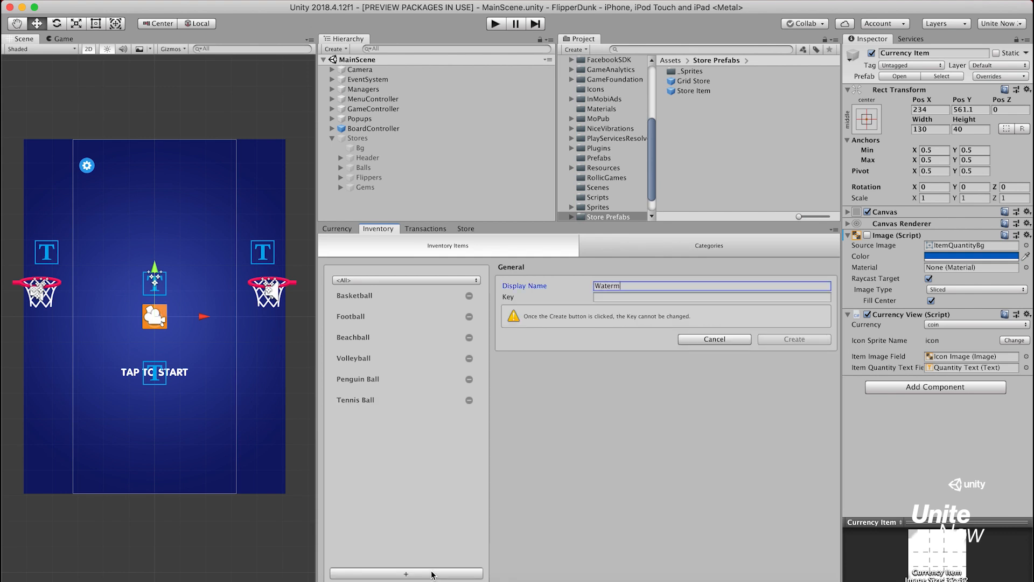
key("Tab")
left_click(783, 339)
type("ba")
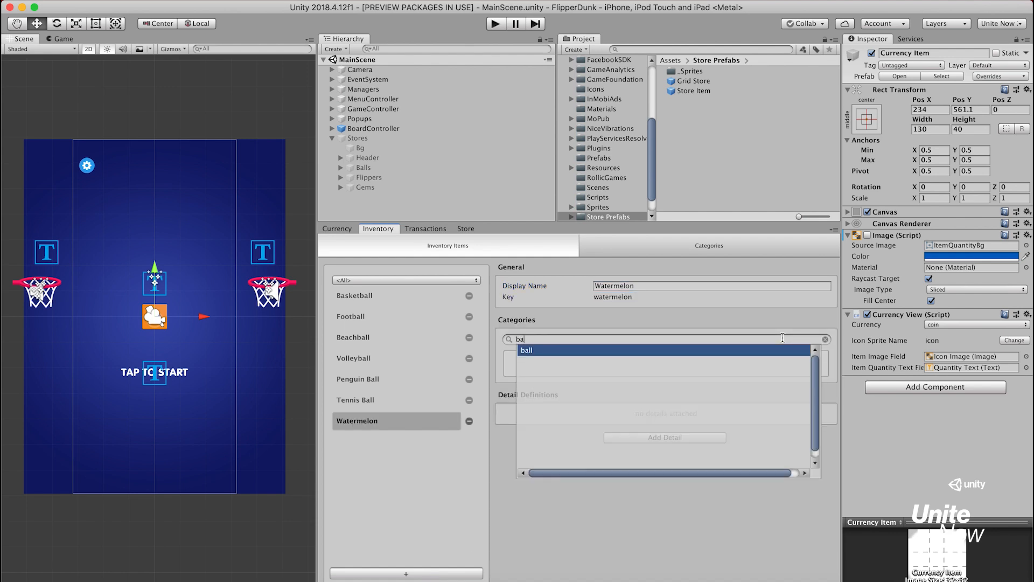
key("Return")
Create an inventory item with display name Candy Ball and key candyBall, and assign it the category ball
left_click(467, 575)
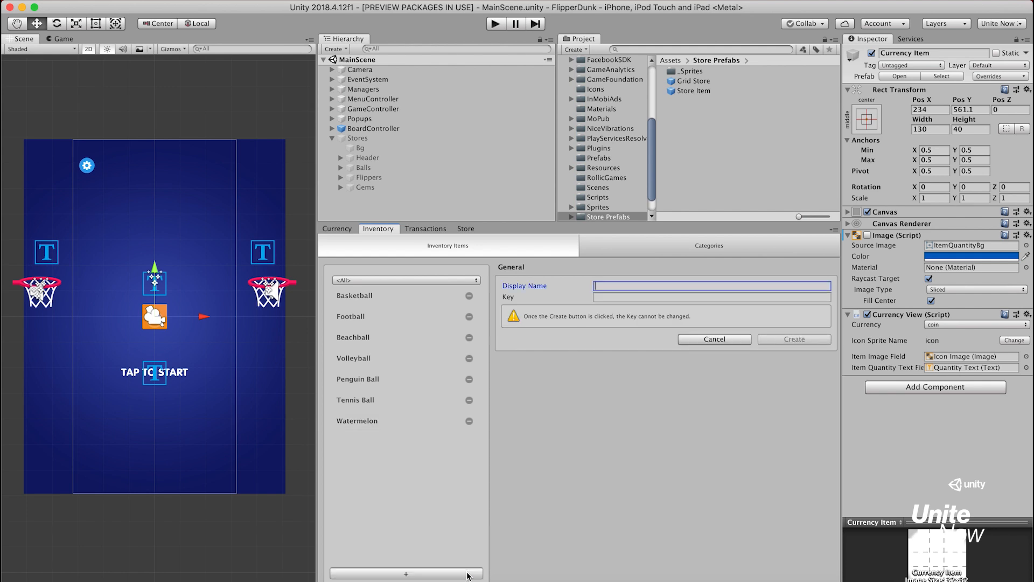
type("Candy Ball")
key("Tab")
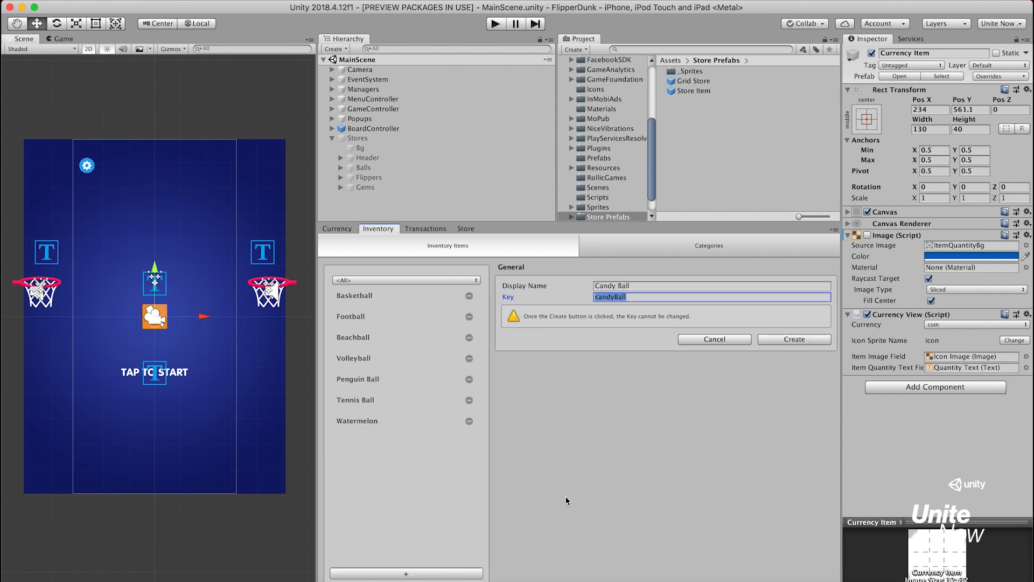
left_click(791, 340)
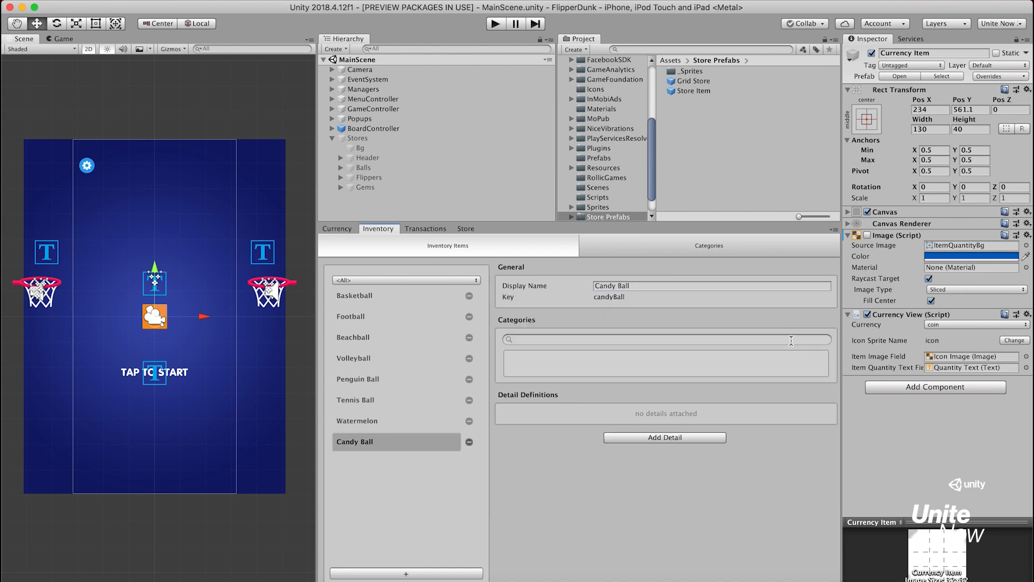
left_click(791, 340)
type("ba")
key("Return")
Create an inventory item with display name Emoji Ball and key emojiBall, and assign it the category ball
left_click(464, 574)
type("Emoji Ball")
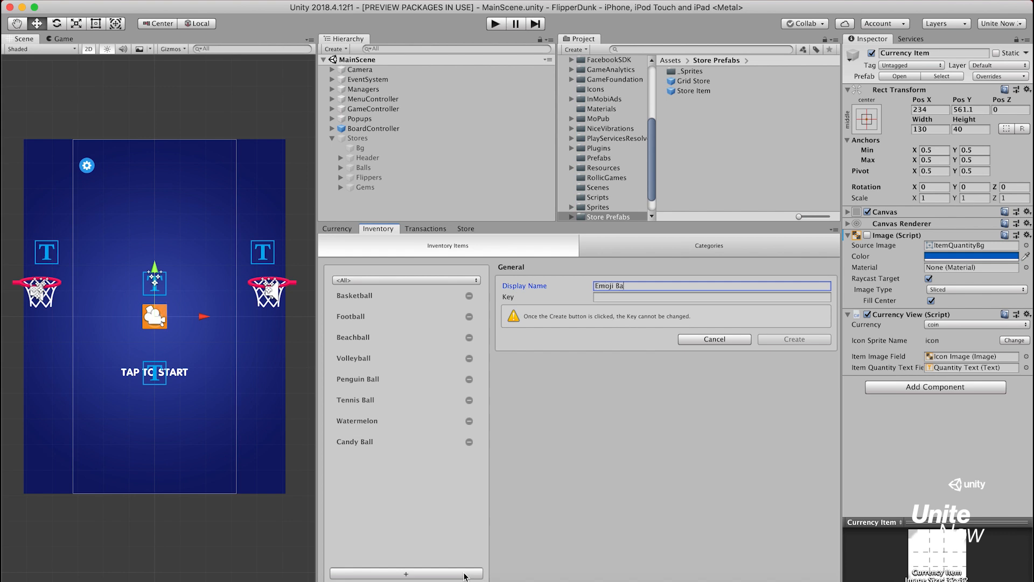
key("Tab")
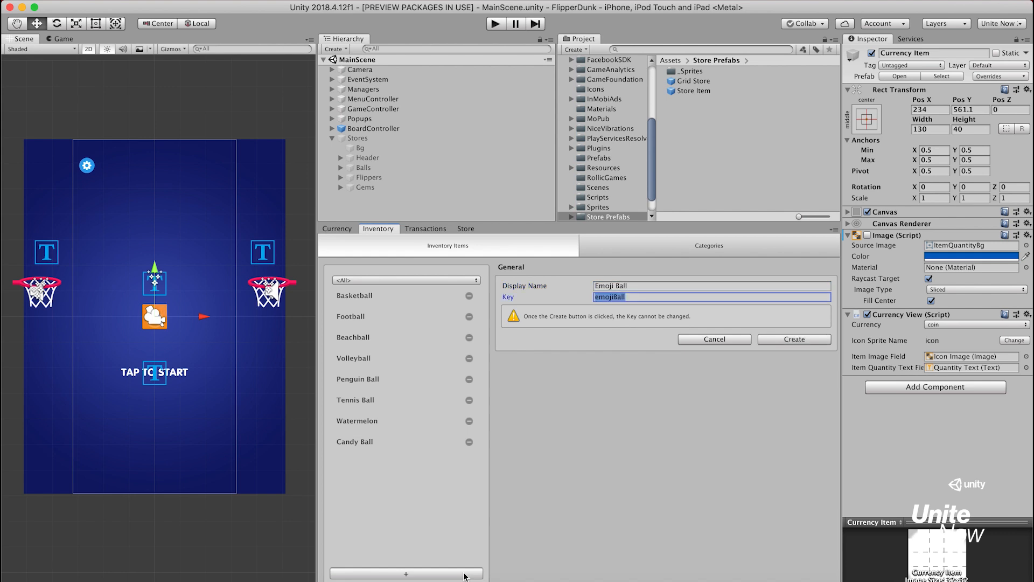
left_click(795, 340)
type("ba")
key("Return")
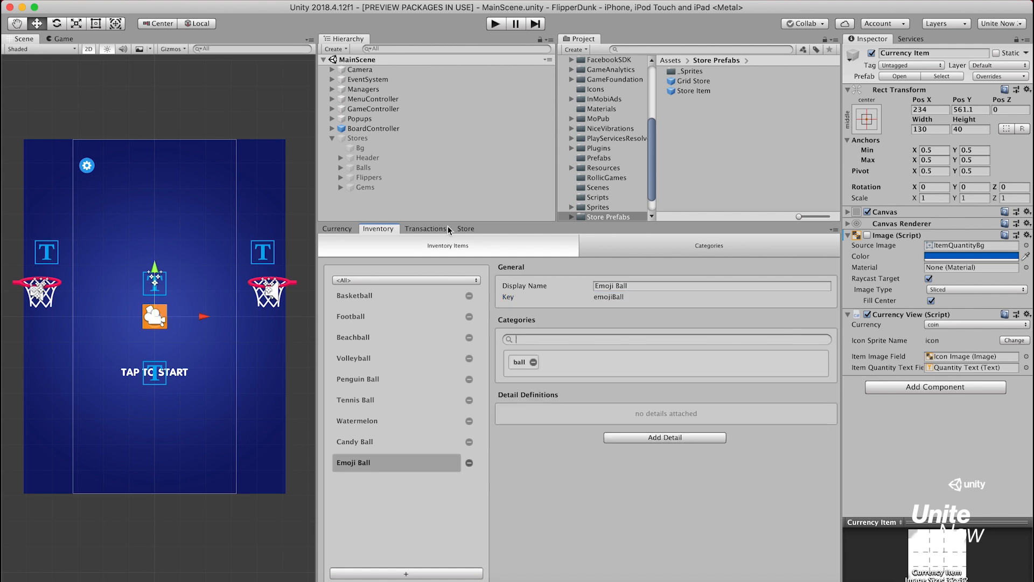
Create a virtual transaction with display name Basketball Transaction and key basketballTransaction, and assign it the category ball
left_click(449, 230)
left_click(425, 574)
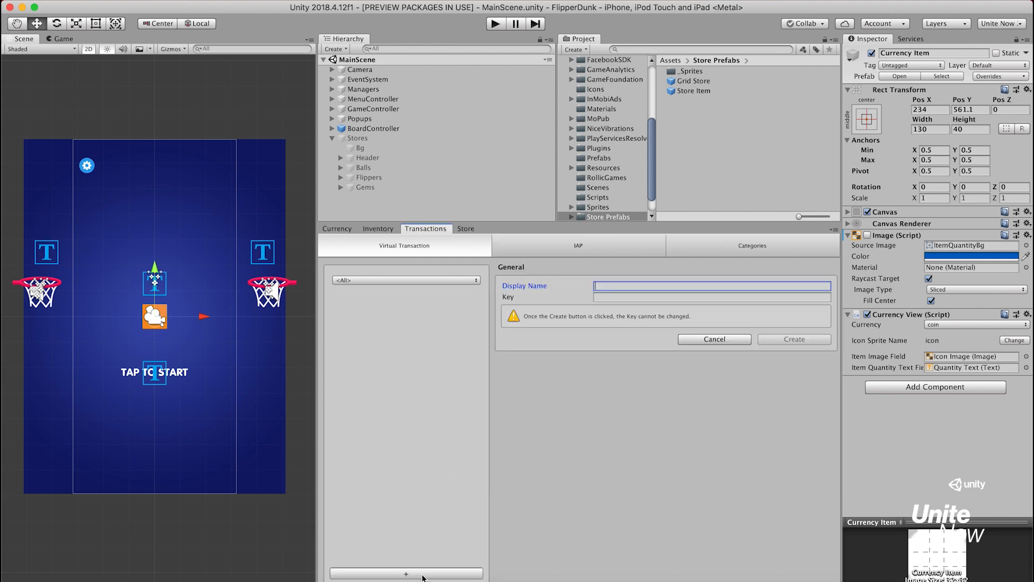
type("Basketball Tran")
type("saction")
key("Tab")
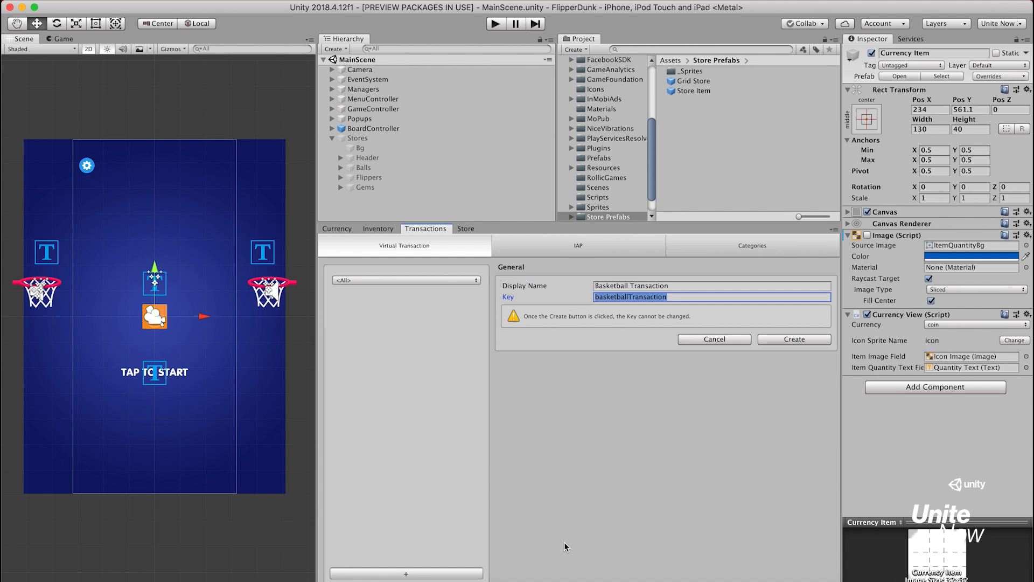
left_click(811, 340)
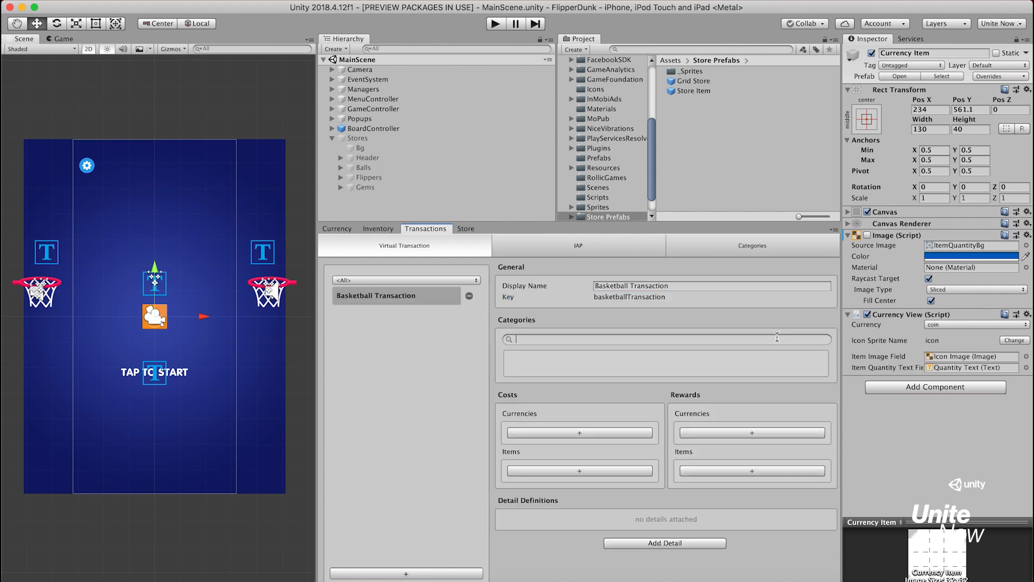
type("ba")
key("Return")
Add a currency cost of 1 Gem to the Basketball Transaction
left_click(606, 429)
left_click(575, 432)
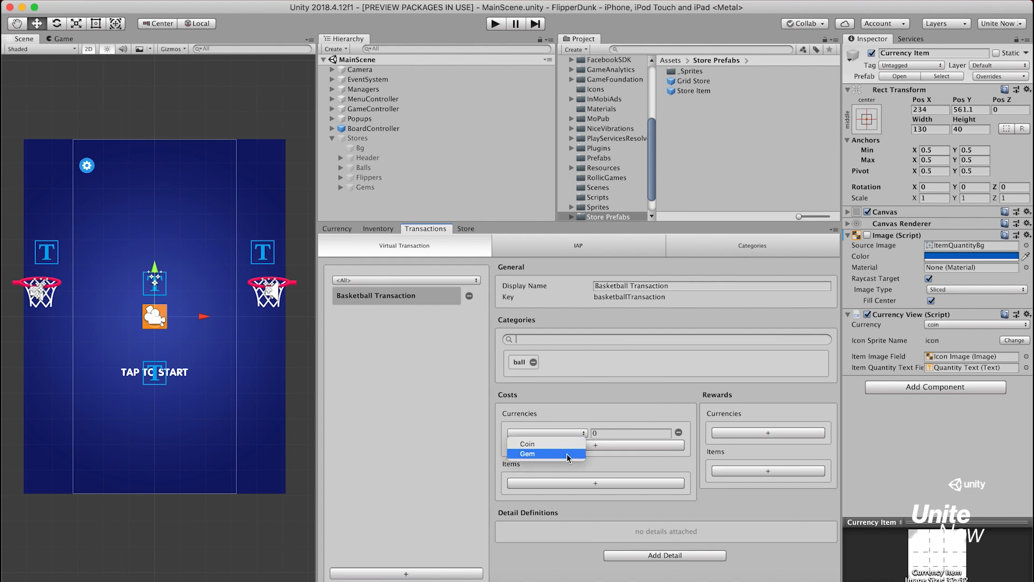
left_click(568, 454)
left_click(615, 432)
type("1")
Add an item reward of 1 Basketball to the Basketball Transaction
left_click(765, 471)
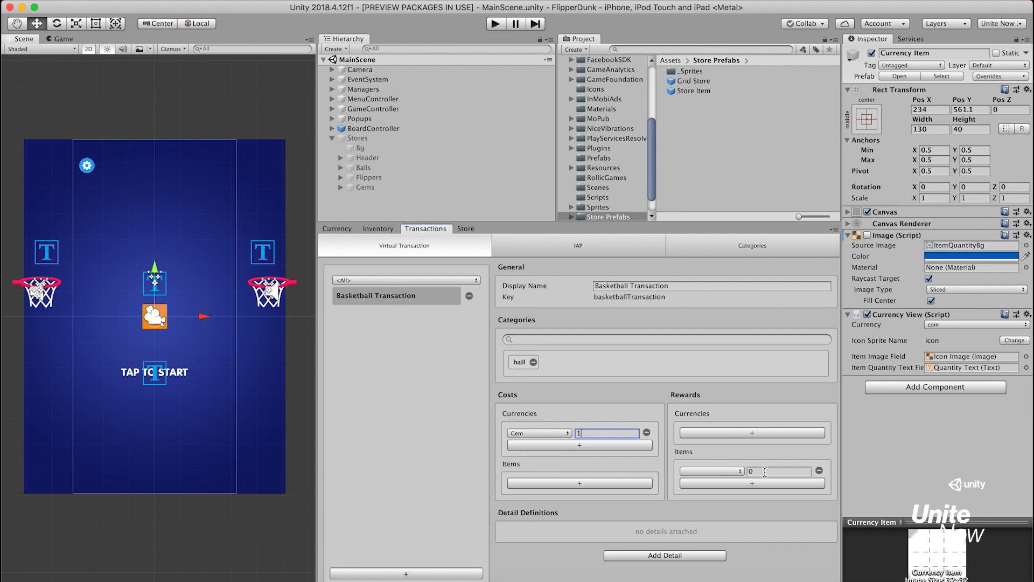
left_click(732, 468)
left_click(730, 478)
left_click(765, 472)
type("1")
Attach an Assets Detail to the Basketball Transaction with an asset named icon and resource path Store/ball_1
left_click(687, 554)
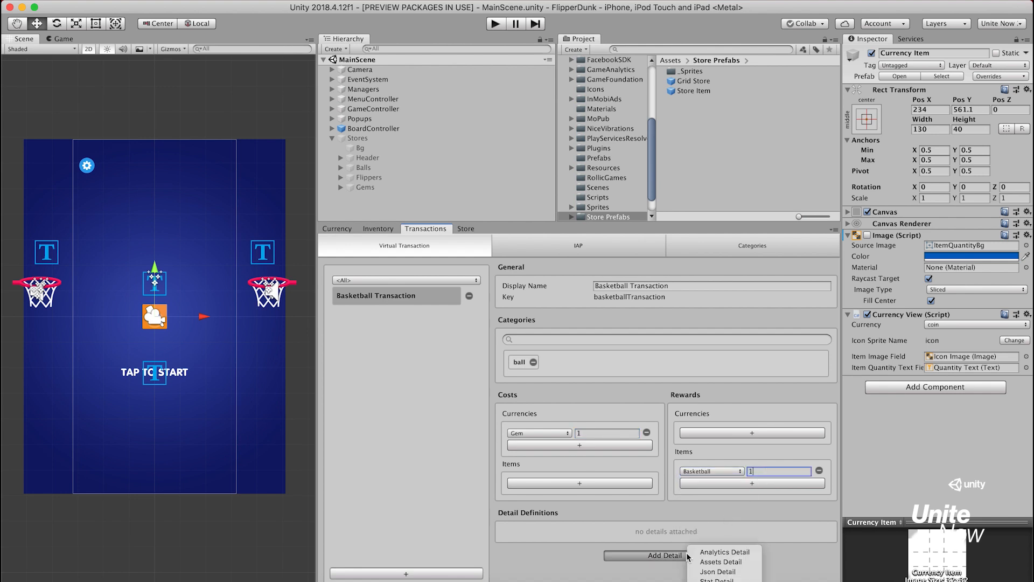
left_click(754, 563)
left_click(660, 572)
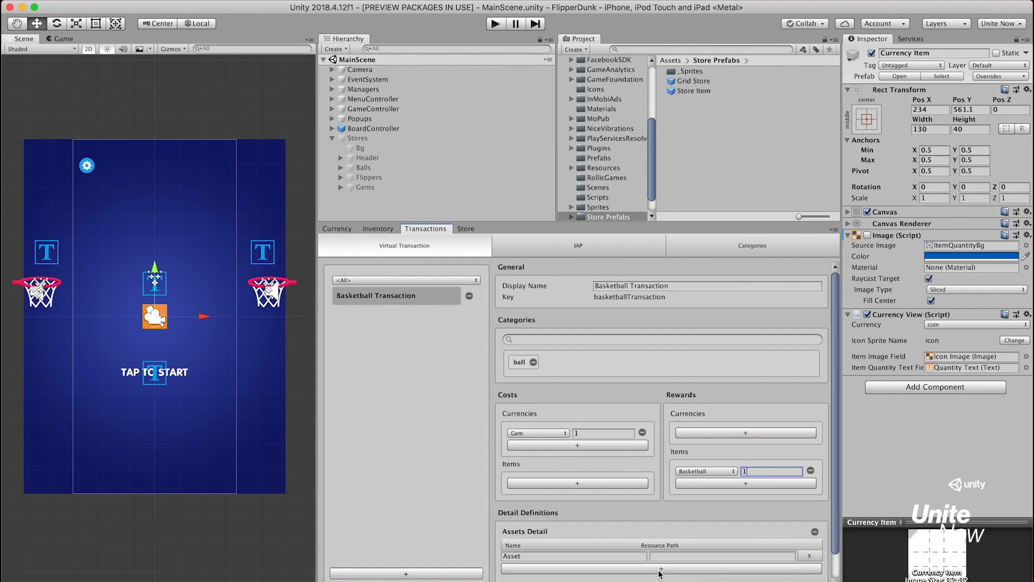
left_click(620, 556)
type("icon")
key("Tab")
type("Store/ball_1")
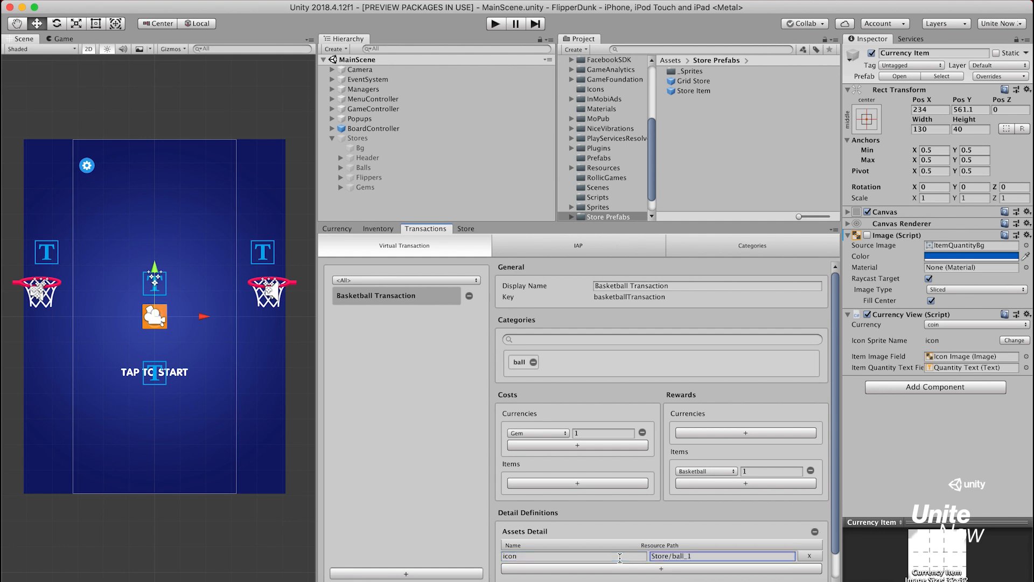
Create a virtual transaction with display name Football Transaction and key footballTransaction, and assign it the category ball
left_click(473, 574)
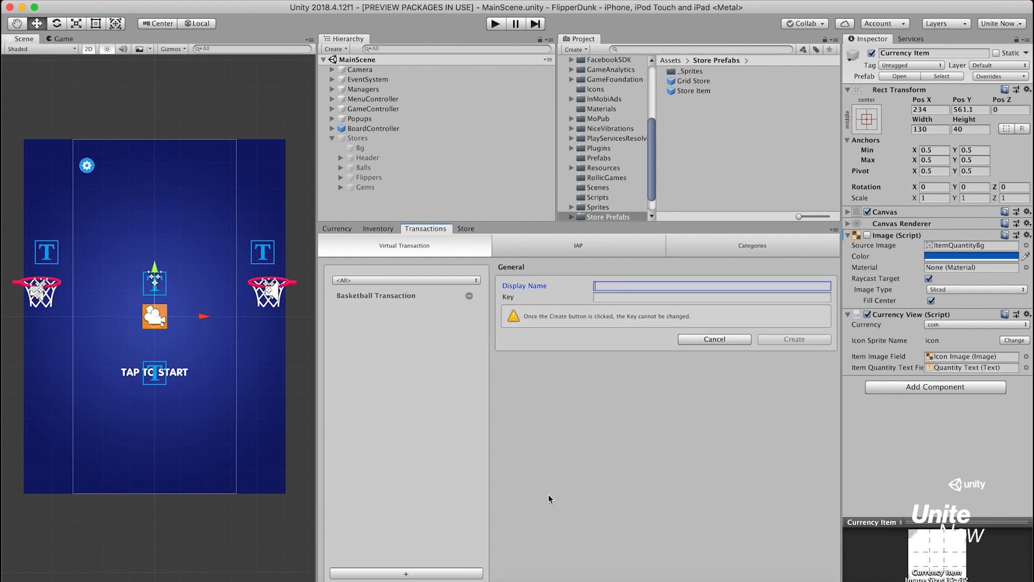
type("Football Transaction")
key("Tab")
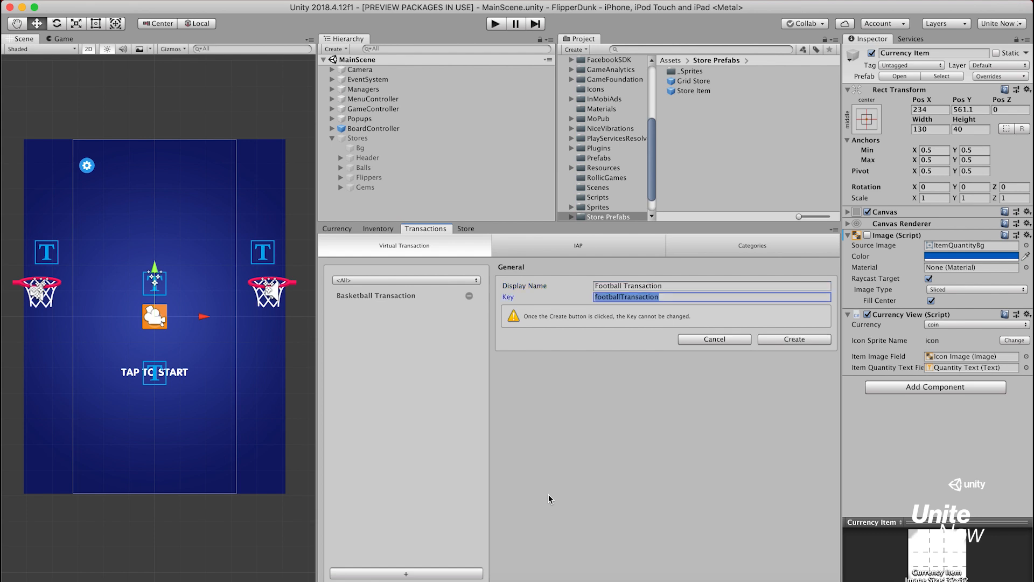
left_click(814, 340)
left_click(791, 341)
type("b")
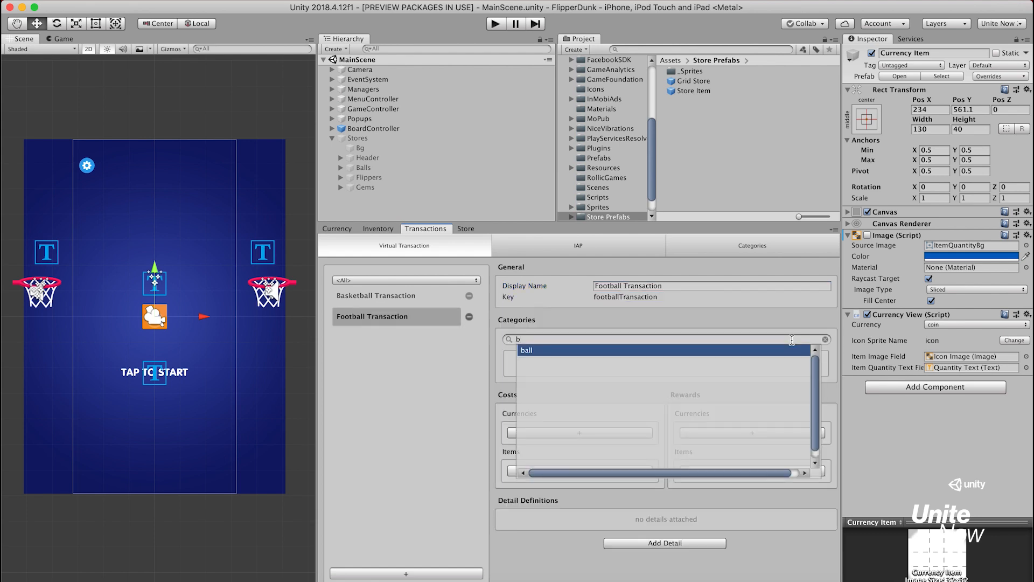
key("Return")
Add a currency cost of 2 Gem to the Football Transaction
left_click(617, 434)
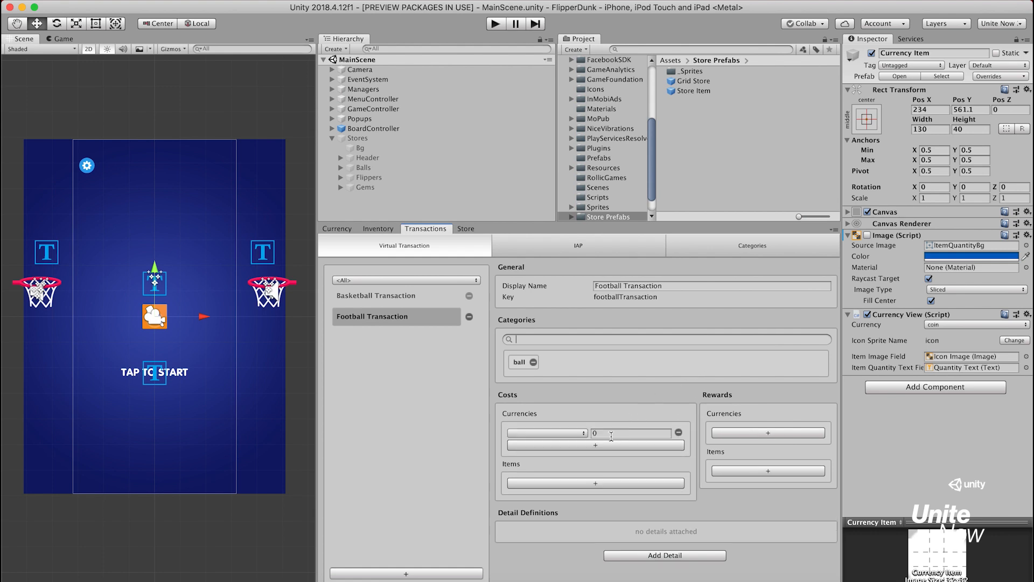
left_click(573, 433)
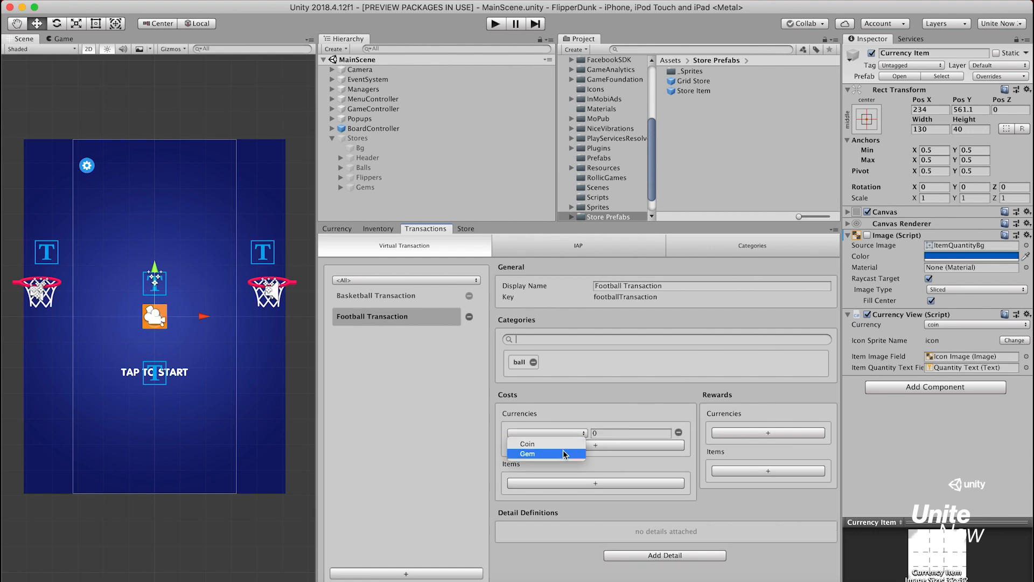
left_click(564, 454)
left_click(607, 432)
type("2")
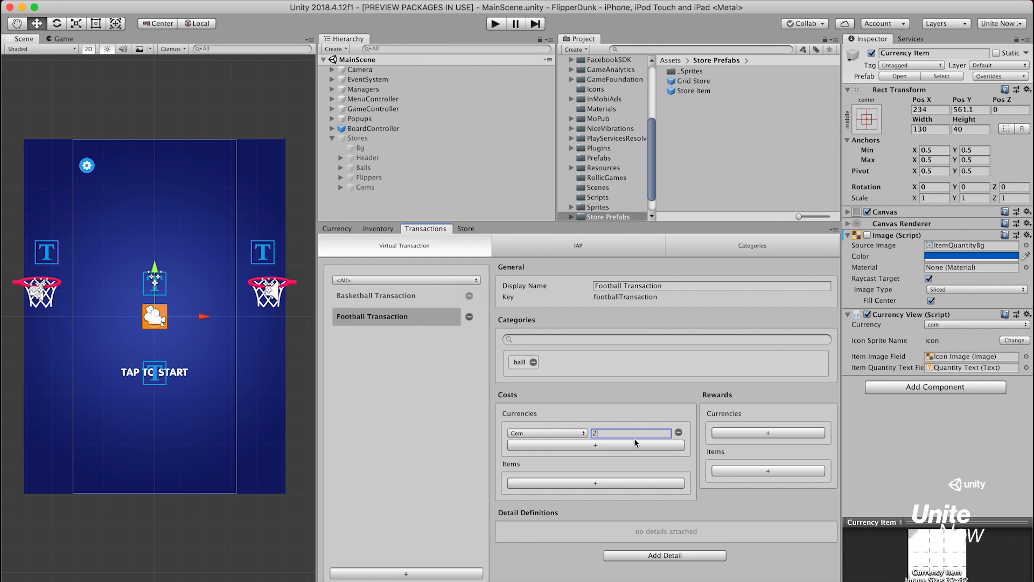
Add an item reward of 1 Football to the Football Transaction
left_click(720, 469)
left_click(726, 472)
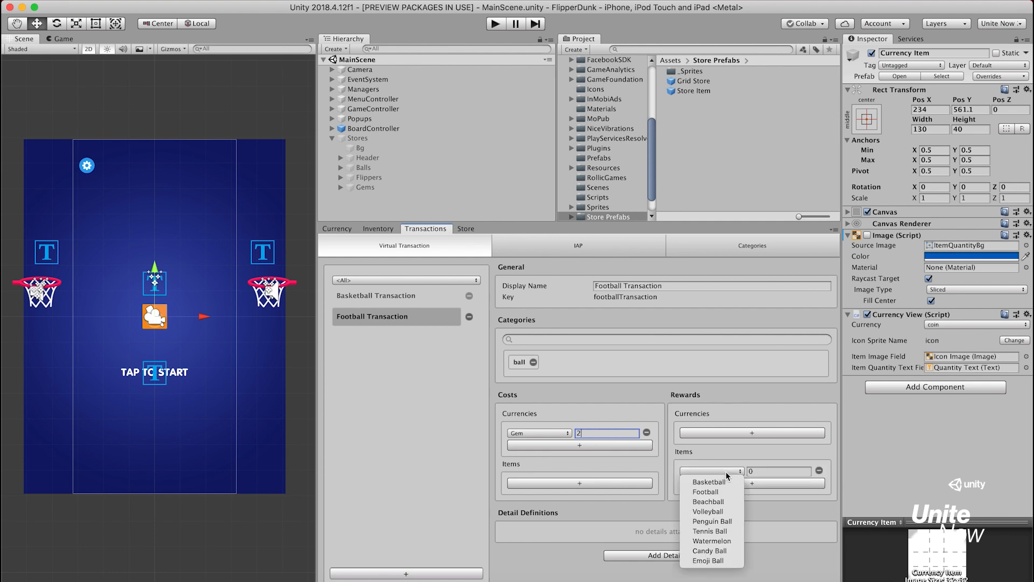
left_click(725, 490)
left_click(758, 472)
type("1")
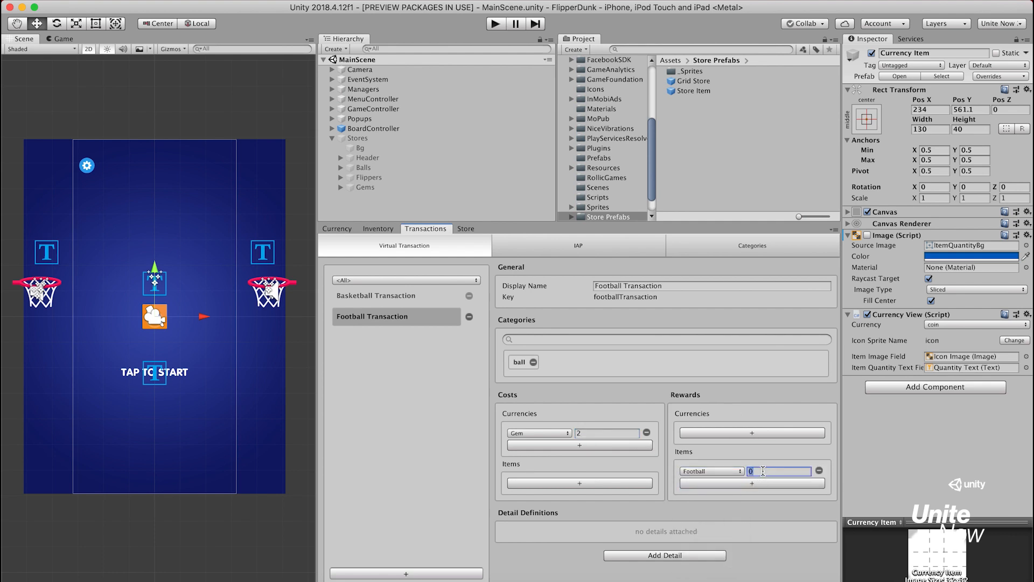
Attach an Assets Detail to the Football Transaction with an asset named icon and resource path Store/ball_2
left_click(689, 555)
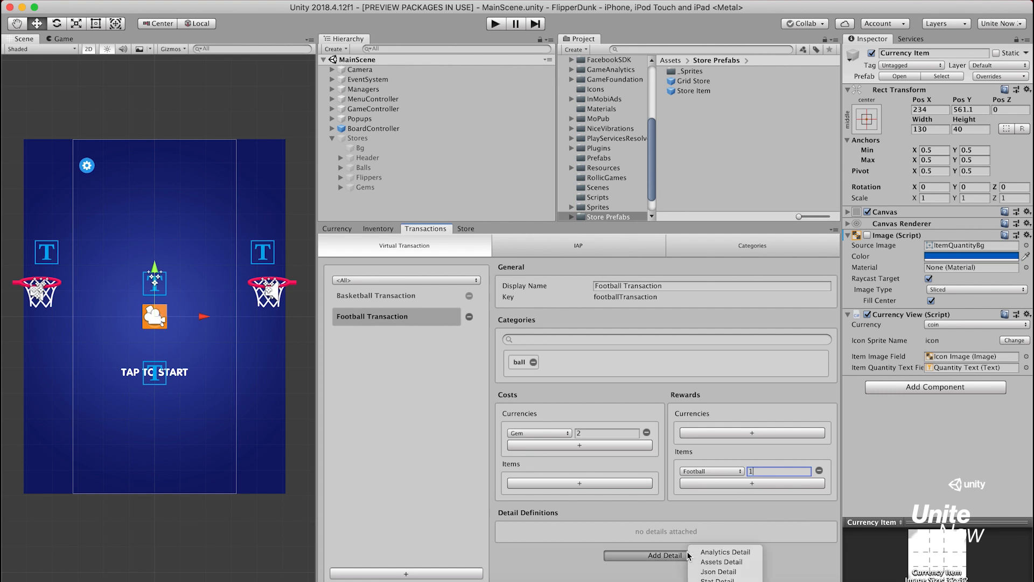
left_click(748, 563)
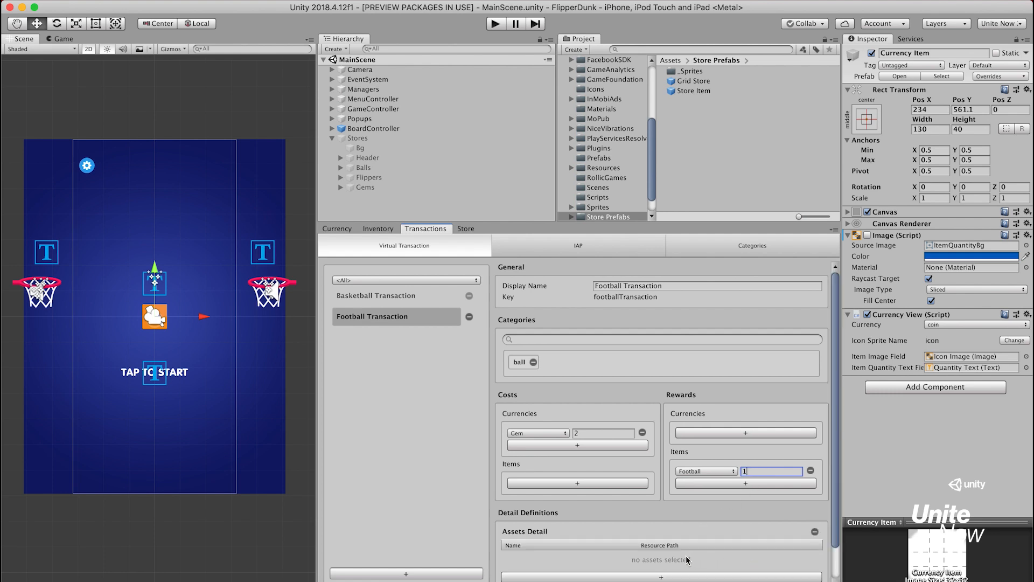
left_click(659, 574)
left_click(605, 557)
key("super+a")
key("BackSpace")
type("icon")
key("Tab")
type("St")
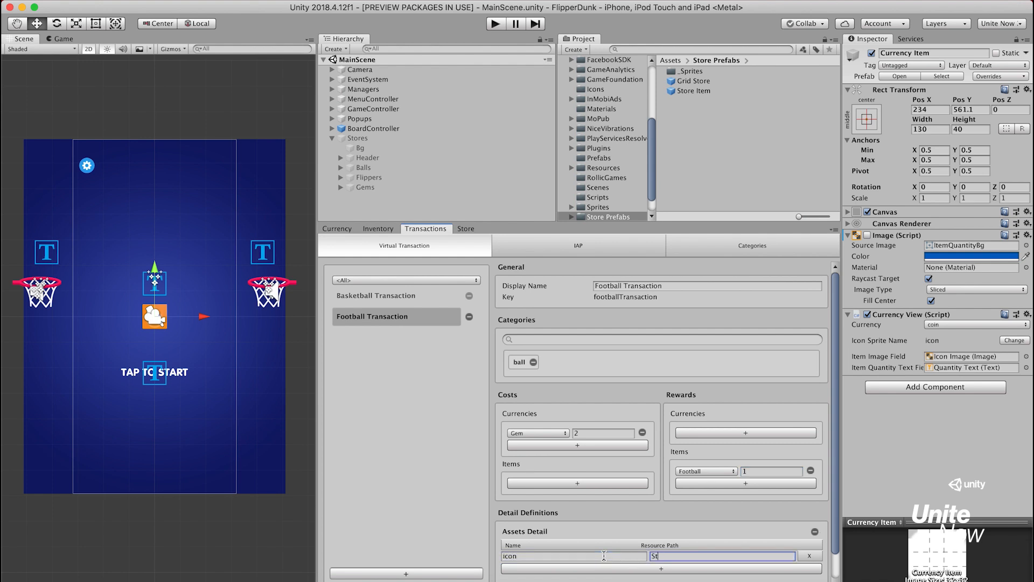
type("ore/ball_2")
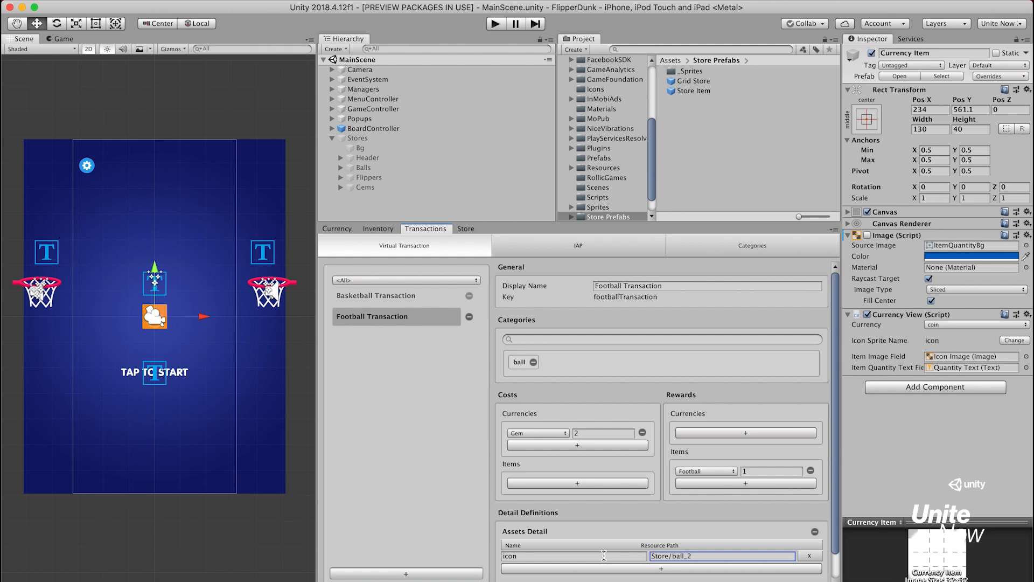
Create a virtual transaction with display name Beachball Transaction and key beachballTransaction, and assign it the category ball
left_click(455, 575)
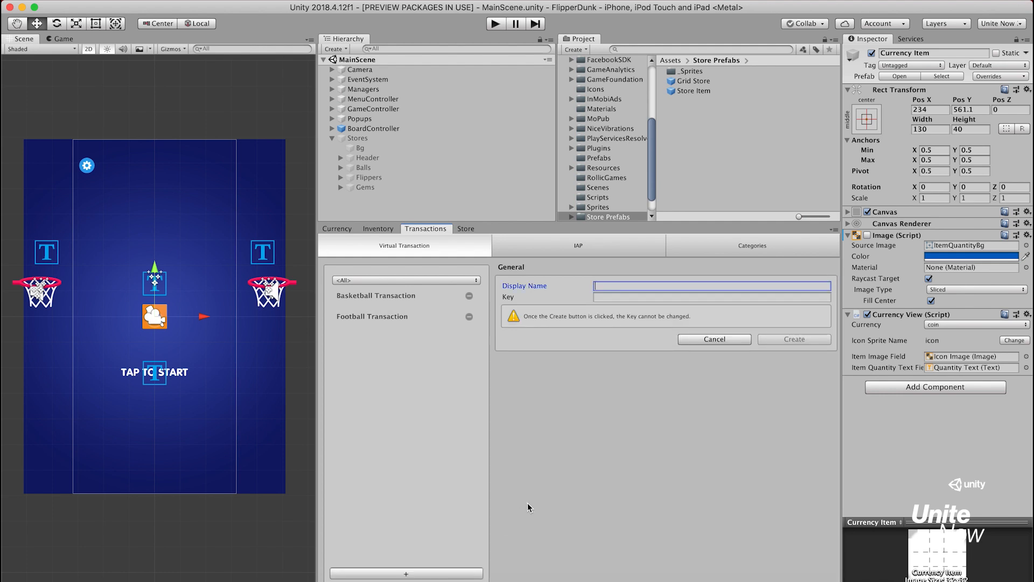
type("Beachball Transaction")
key("Tab")
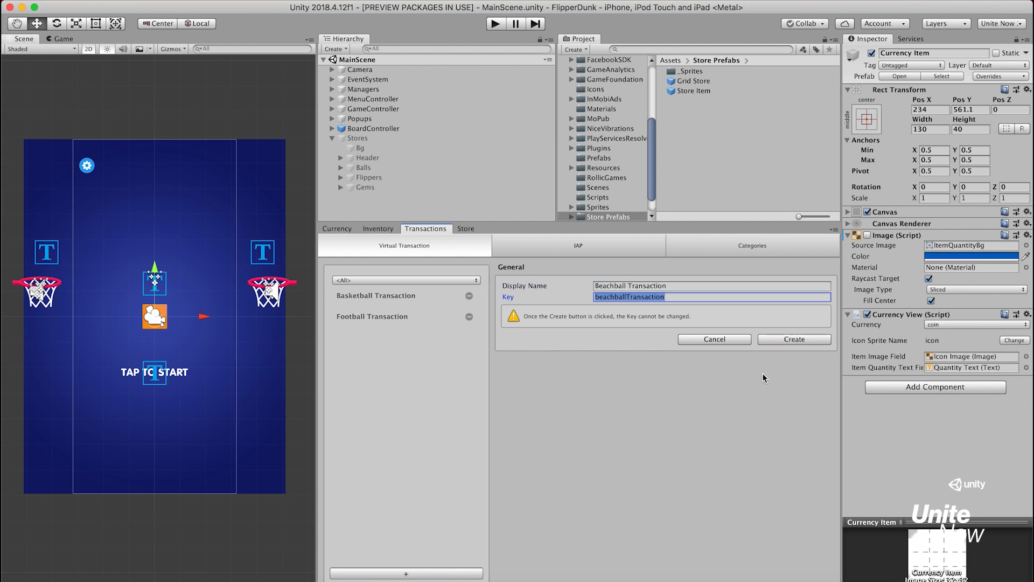
left_click(809, 340)
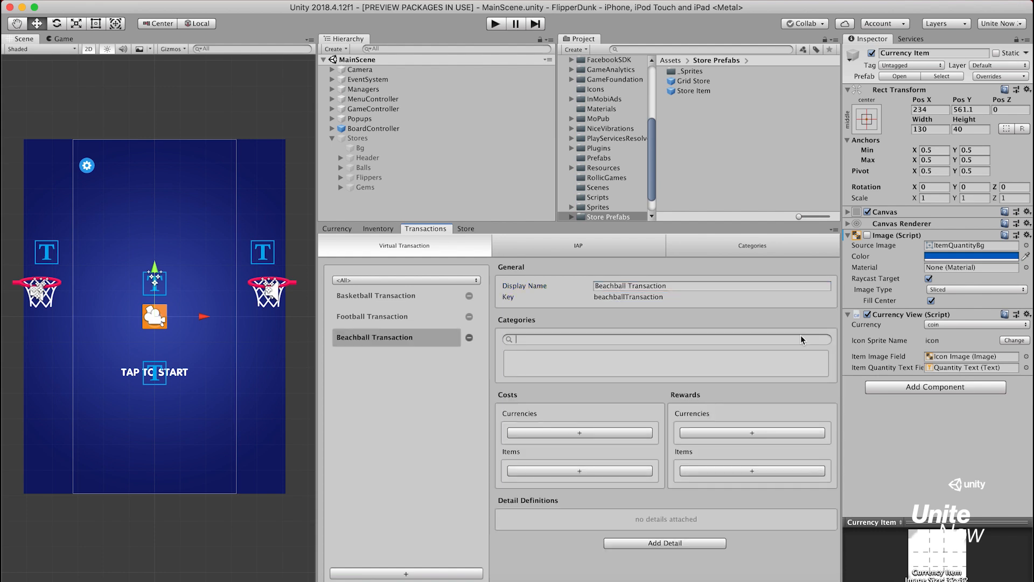
left_click(800, 335)
type("ba")
key("Return")
Add a currency cost of 3 Gem to the Beachball Transaction
left_click(633, 432)
left_click(578, 433)
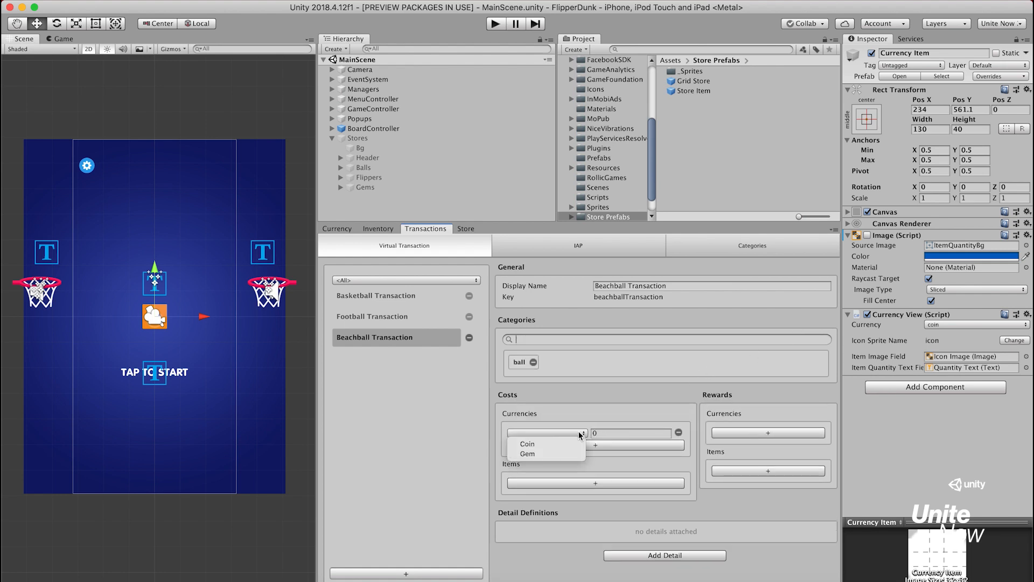
left_click(576, 450)
left_click(612, 433)
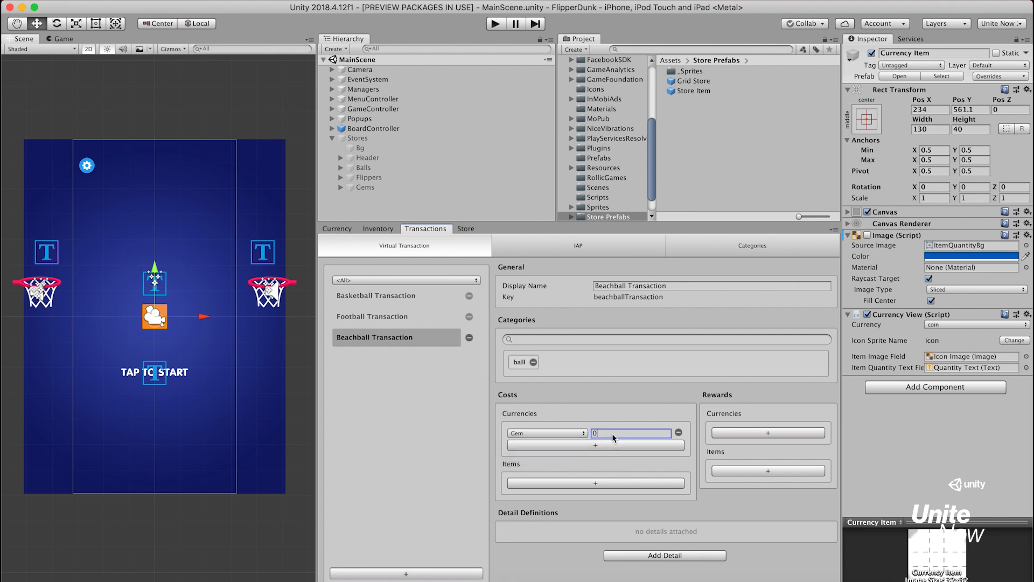
type("3")
Add an item reward of 1 Beachball to the Beachball Transaction
left_click(731, 471)
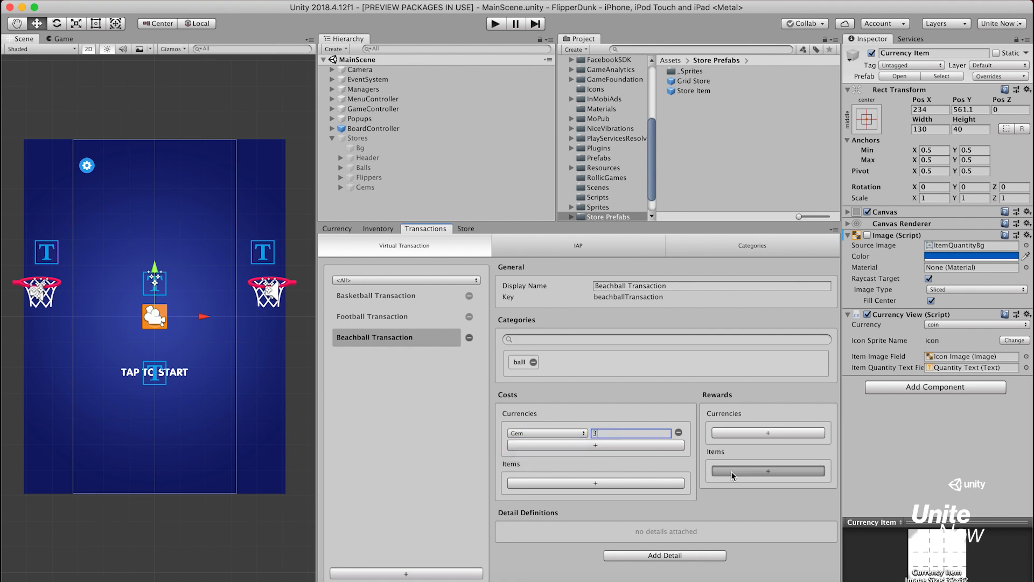
left_click(732, 471)
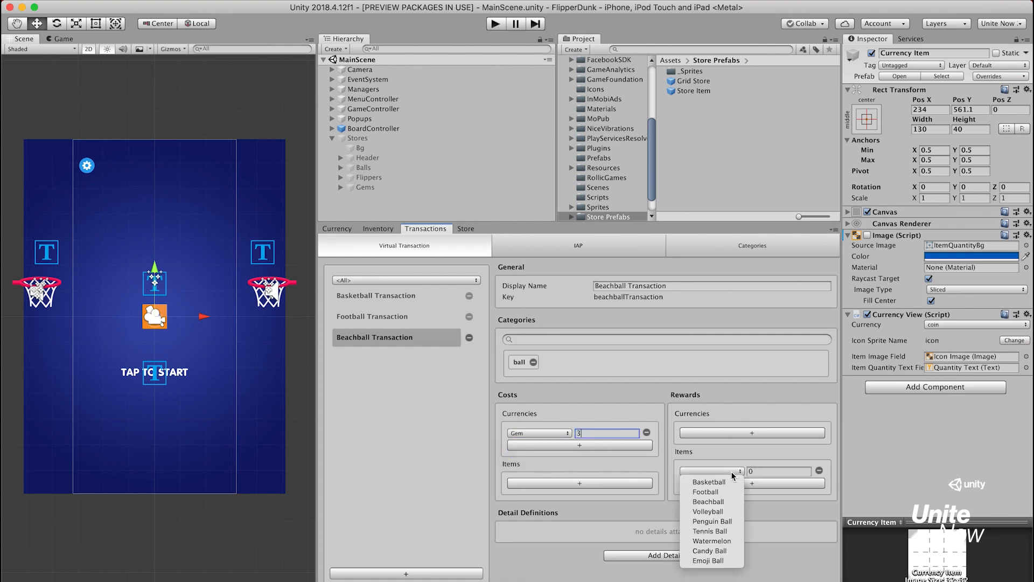
left_click(725, 501)
left_click(771, 472)
type("1")
Attach an Assets Detail to the Beachball Transaction with an asset named icon and resource path Store/ball_3
left_click(692, 554)
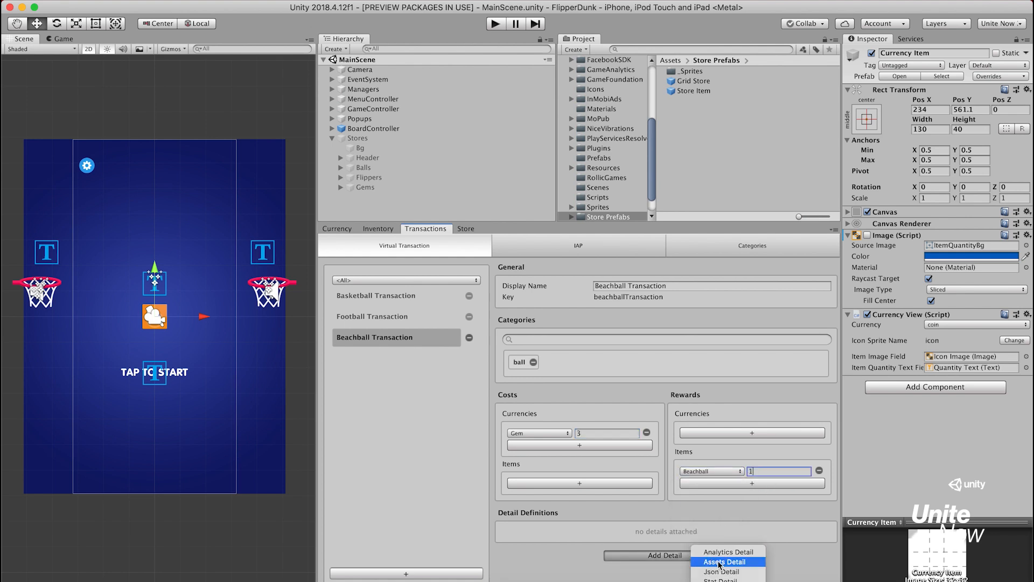
left_click(755, 563)
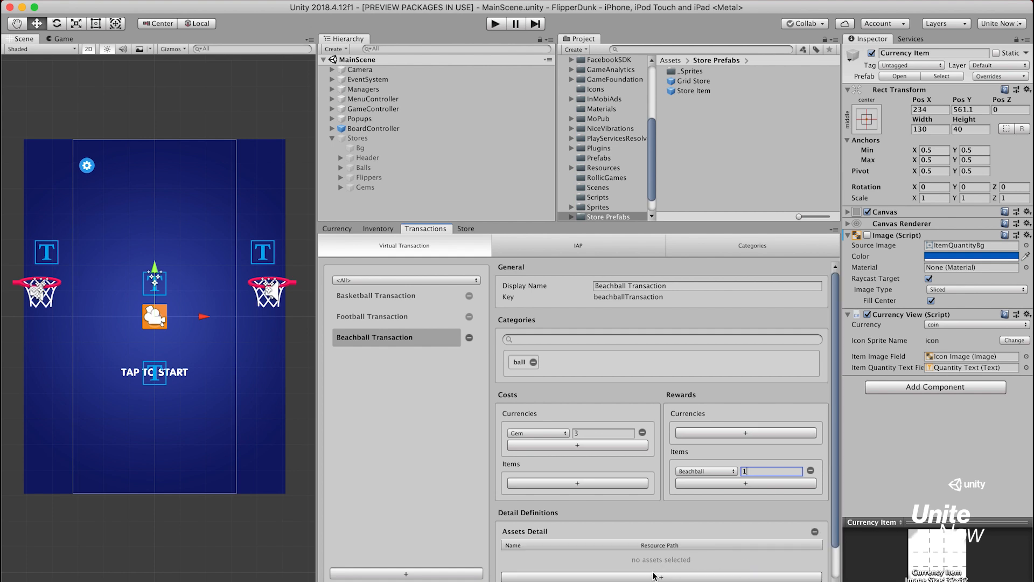
left_click(626, 555)
key("BackSpace")
type("icon")
key("Tab")
type("Store/ba")
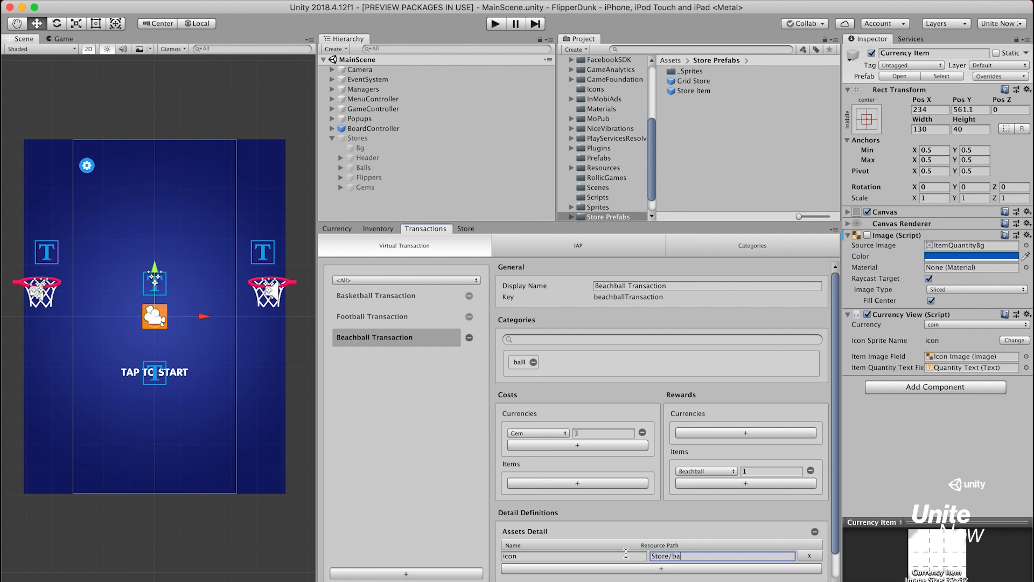
type("ll_3")
Create a virtual transaction with display name Volleyball Transaction and key volleyballTransaction, and assign it the category ball
left_click(469, 575)
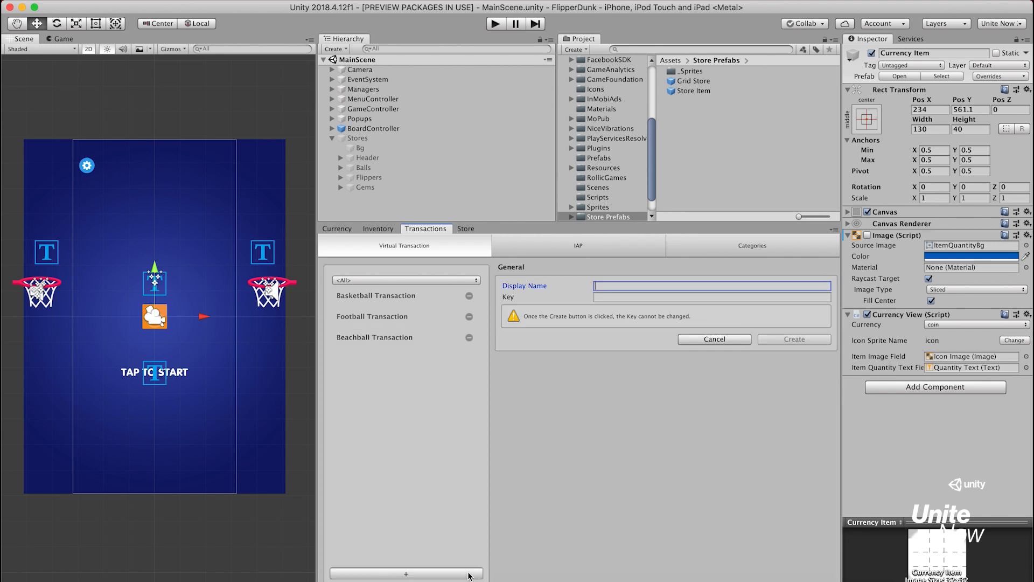
type("Volleyball Transaction")
key("Tab")
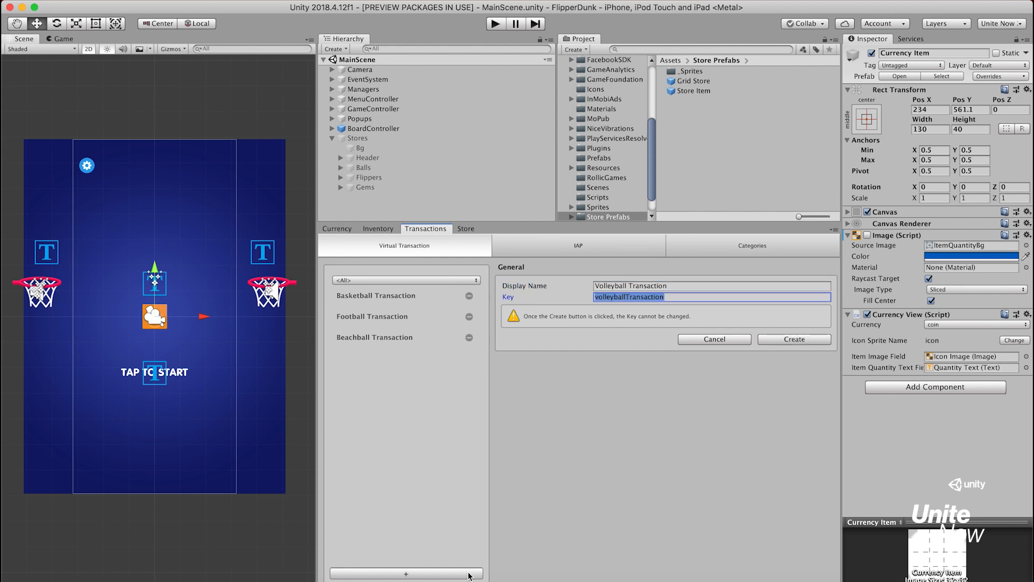
left_click(786, 340)
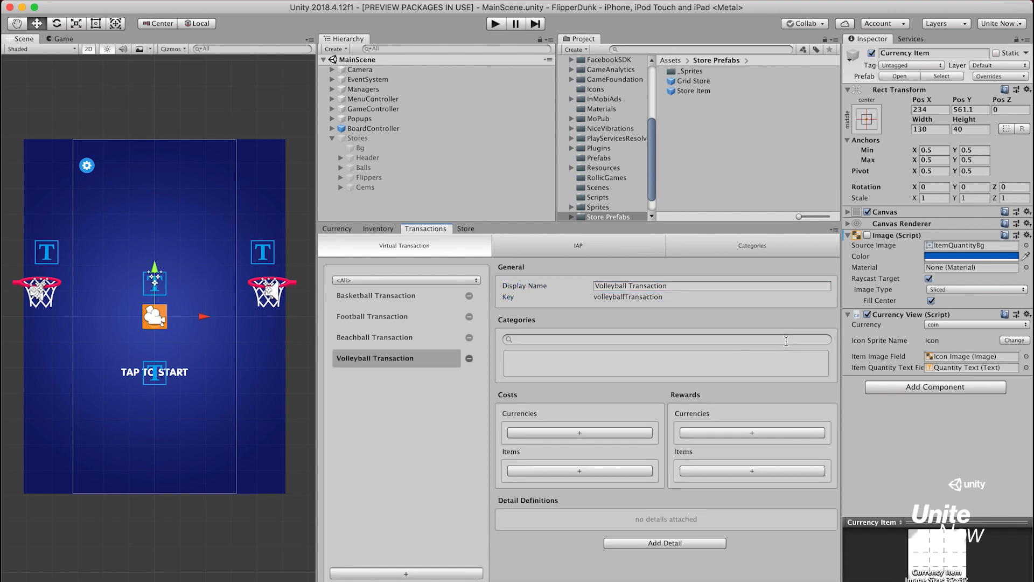
left_click(759, 337)
type("b")
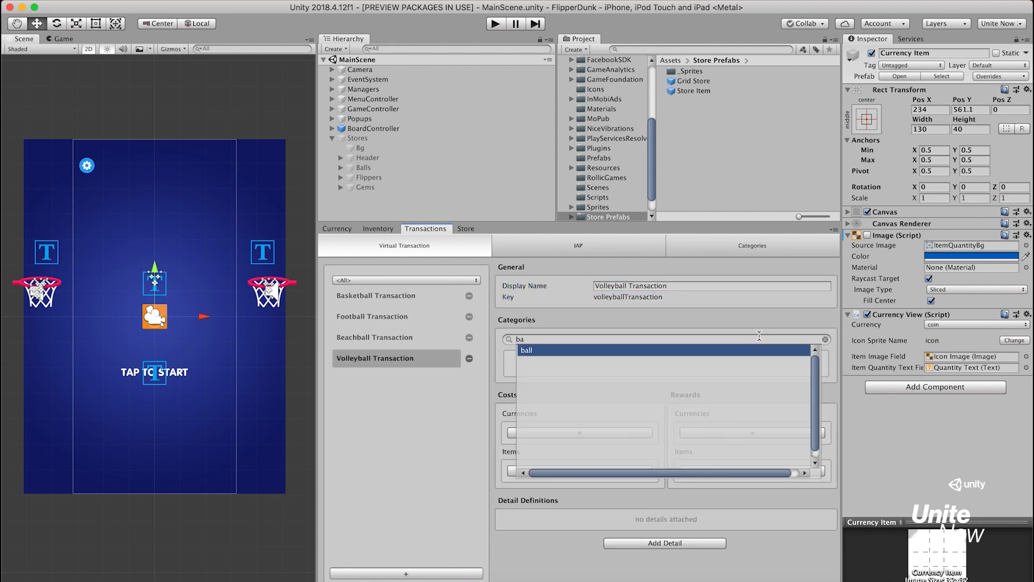
type("a")
key("Return")
Add a currency cost of 4 Gem to the Volleyball Transaction
left_click(603, 433)
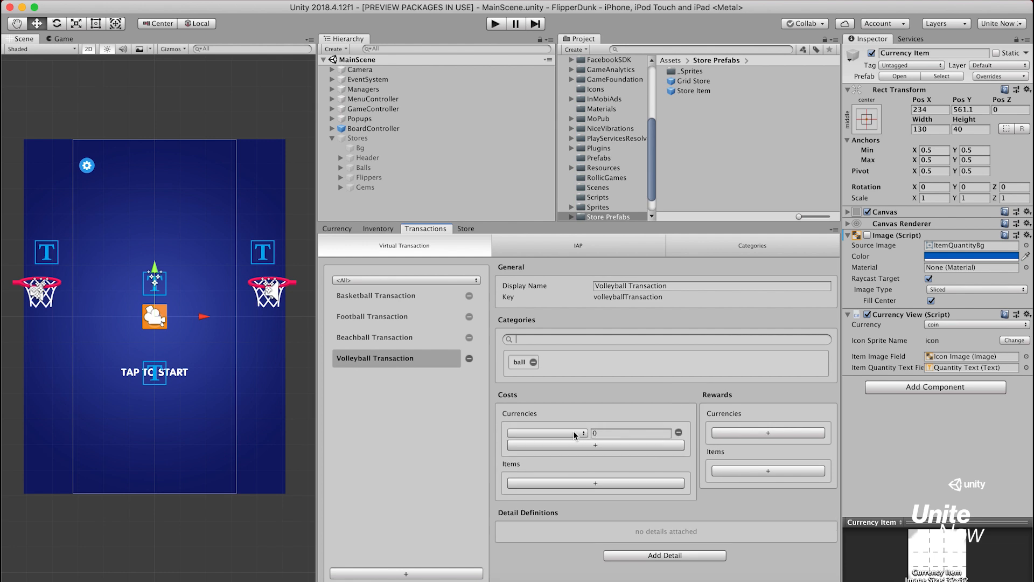
left_click(573, 433)
left_click(559, 454)
left_click(605, 433)
Add an item reward of 1 Volleyball to the Volleyball Transaction
left_click(728, 472)
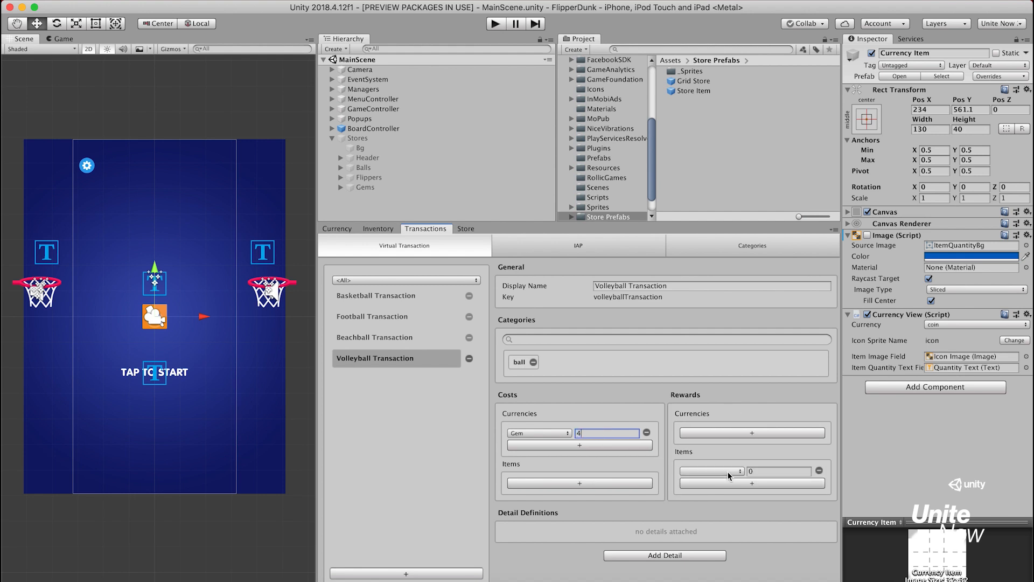
left_click(728, 472)
left_click(719, 512)
left_click(760, 471)
type("1")
Attach an Assets Detail to the Volleyball Transaction with an asset named icon and resource path Store/ball_4
left_click(688, 550)
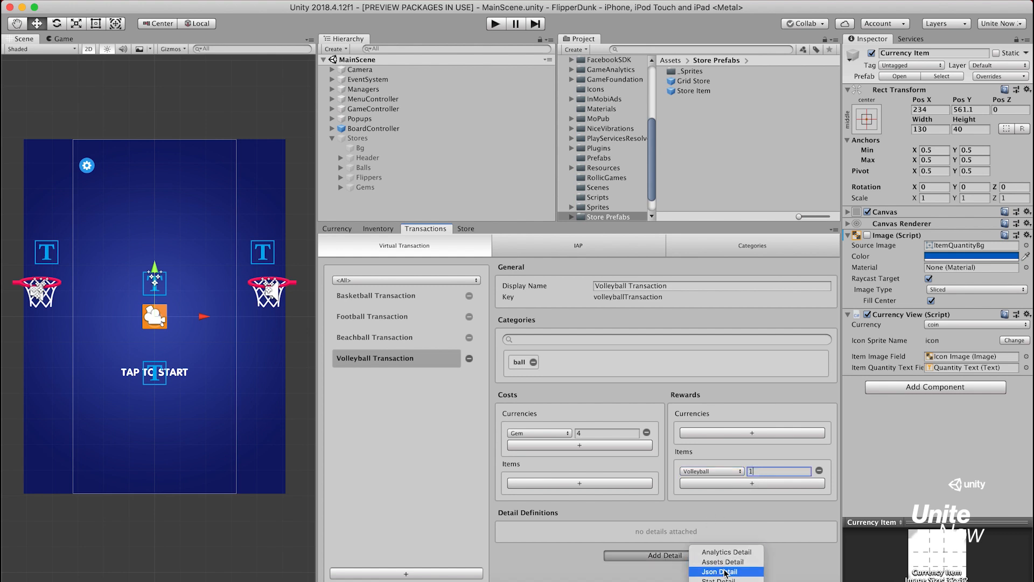
left_click(746, 562)
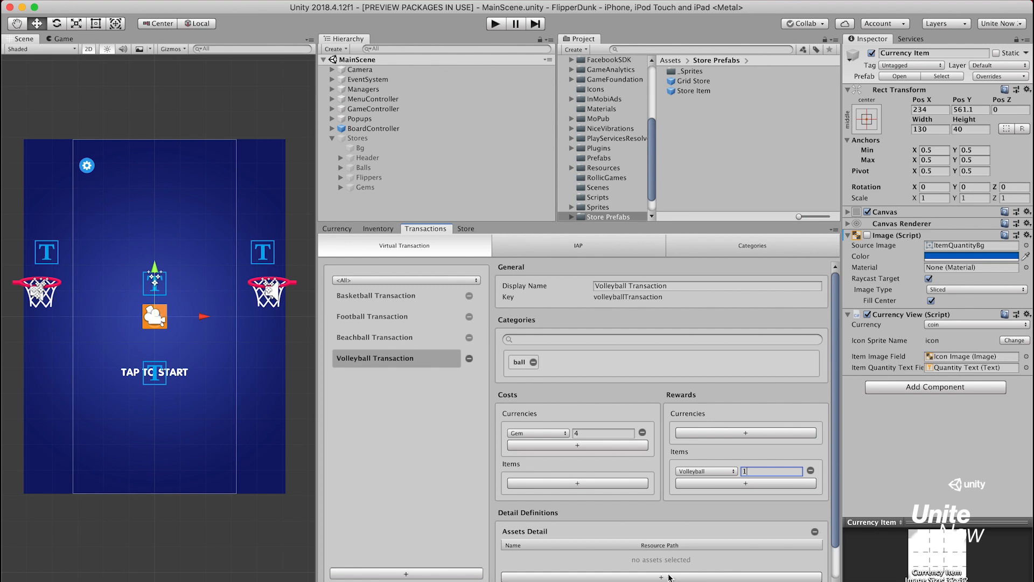
left_click(617, 555)
type("icon")
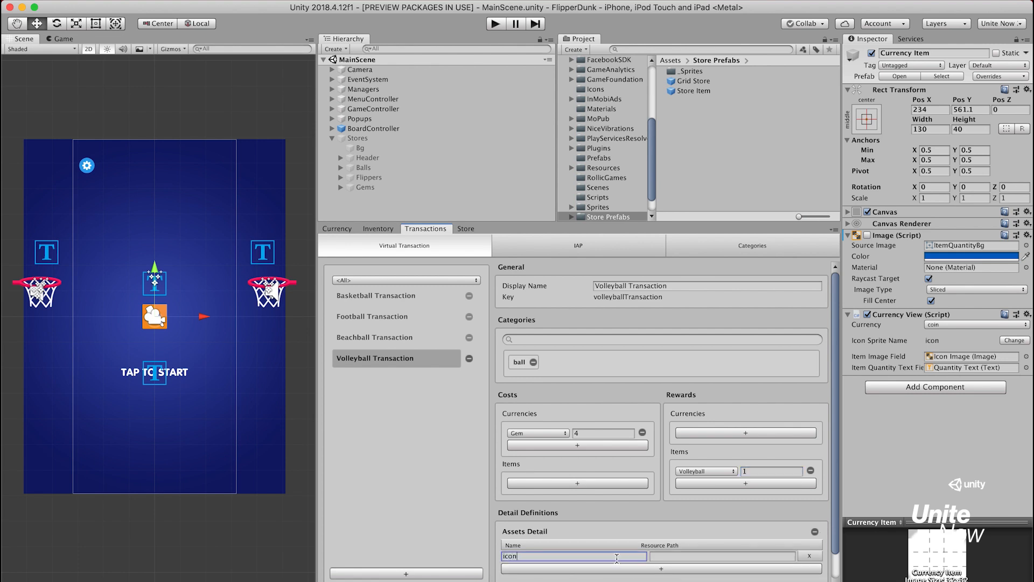
key("Tab")
type("Store/ball_4")
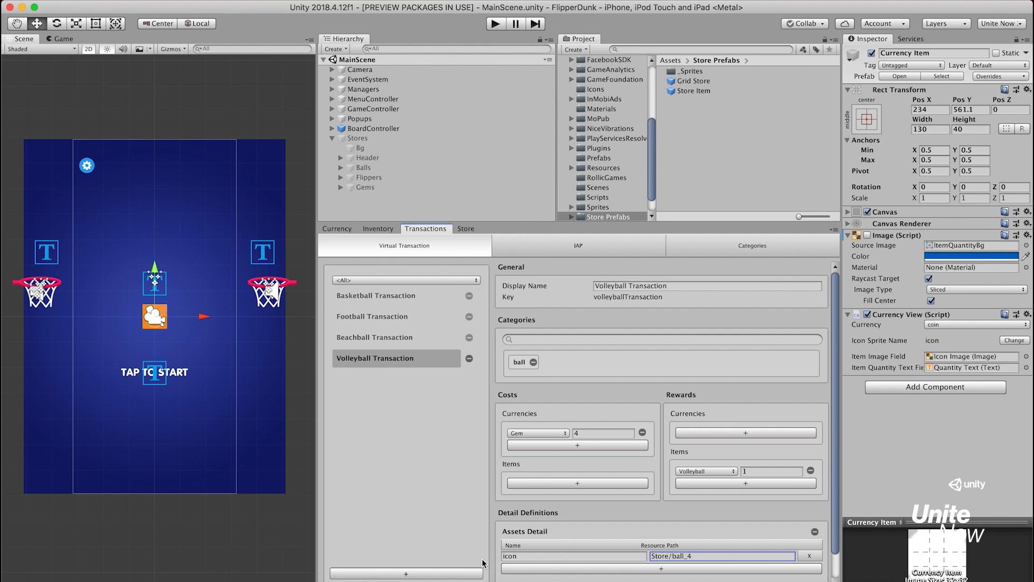
Create a virtual transaction with display name Penguin Ball Transaction and key penguinBallTransaction, and assign it the category ball
left_click(456, 574)
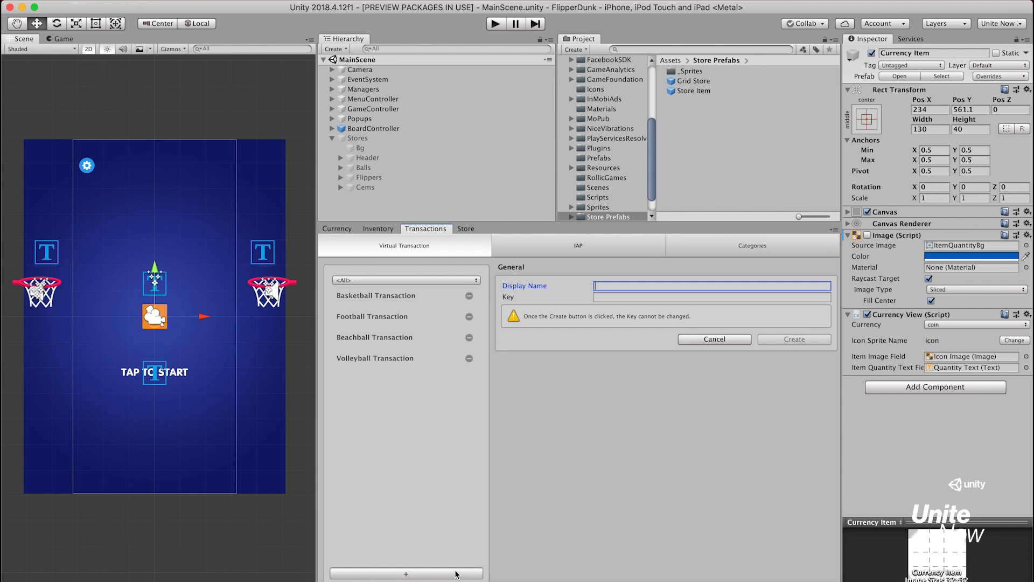
type("Penguin Ball Transaction")
key("Tab")
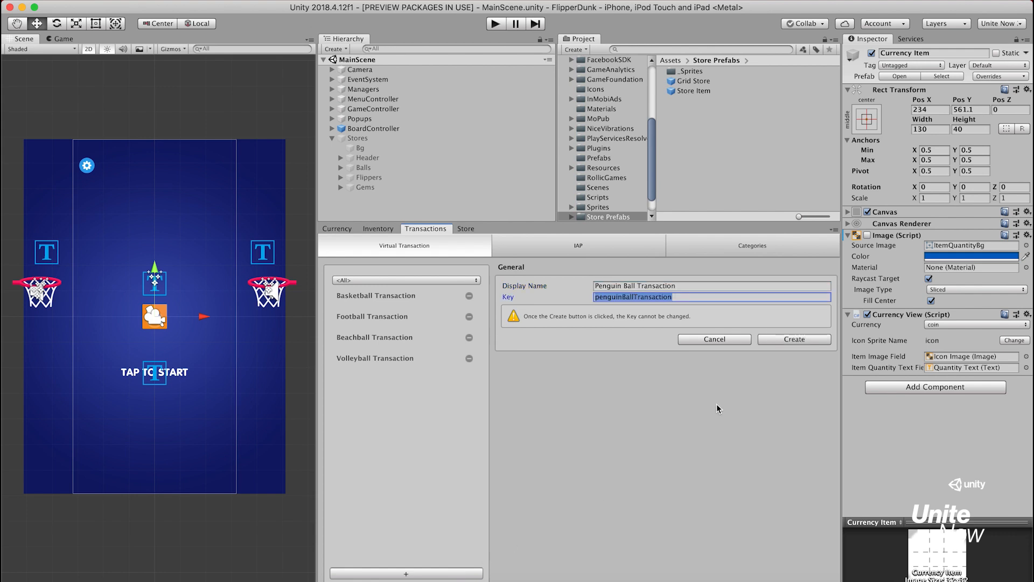
left_click(809, 338)
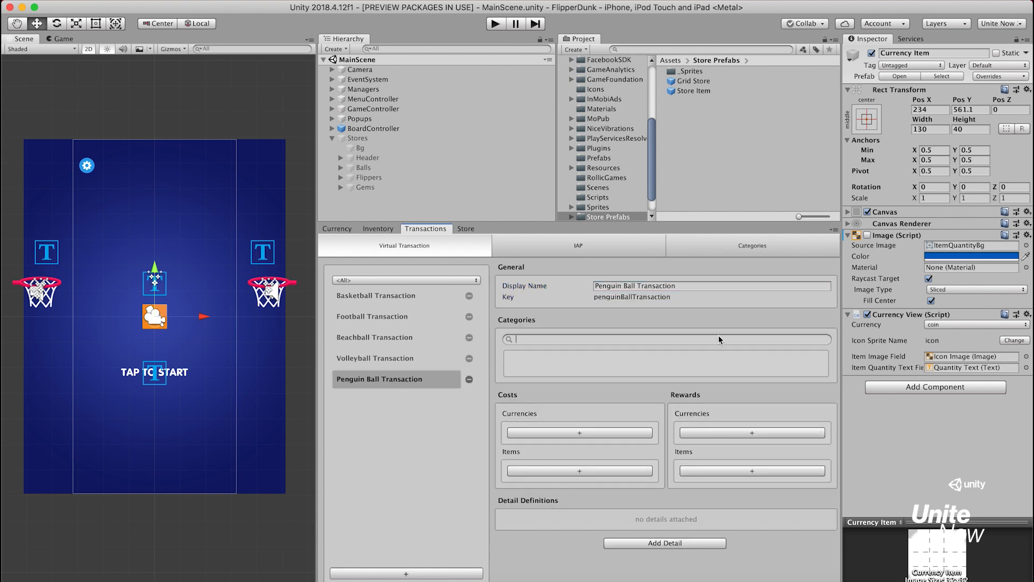
type("ba")
key("Return")
Add a currency cost of 5 Gem to the Penguin Ball Transaction
left_click(545, 426)
left_click(539, 434)
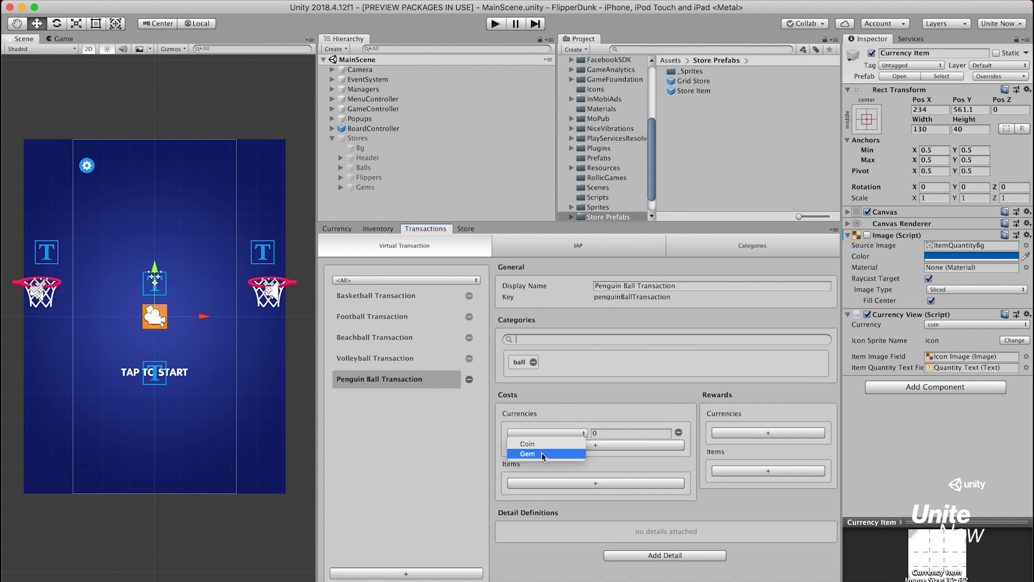
left_click(544, 453)
left_click(606, 431)
type("4")
key("BackSpace")
type("5")
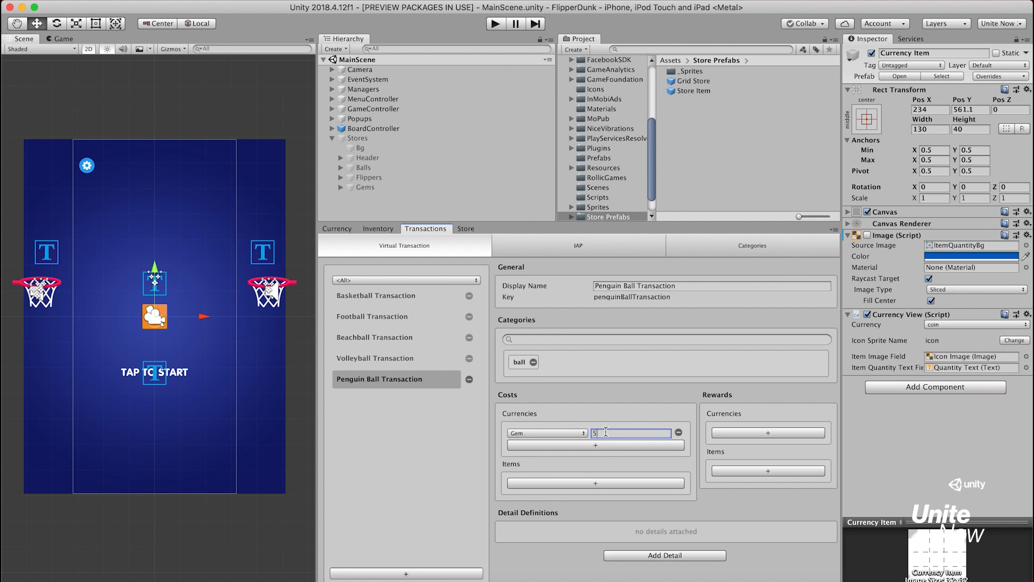
Add an item reward of 1 Penguin Ball to the Penguin Ball Transaction
left_click(733, 468)
left_click(733, 469)
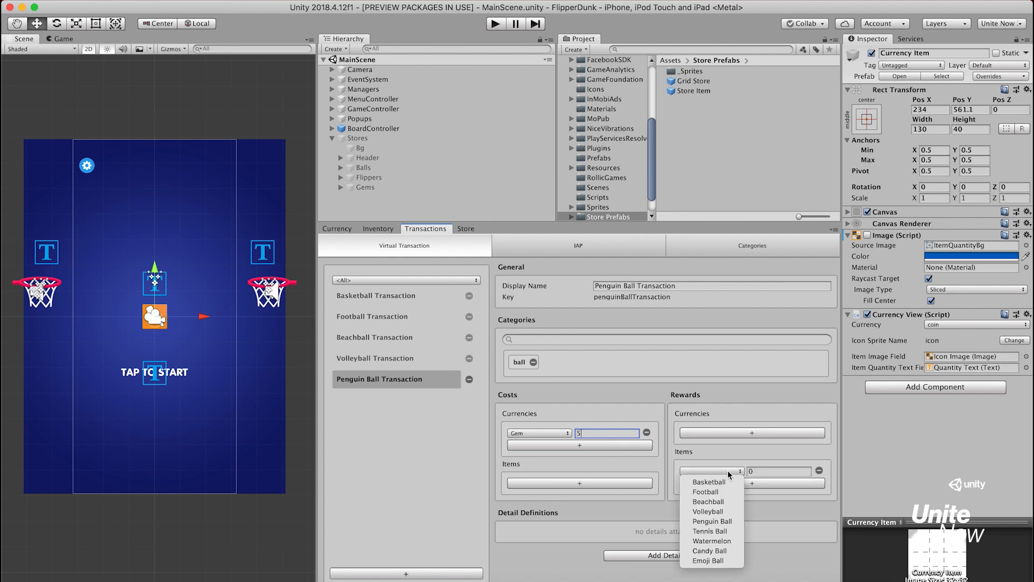
left_click(728, 521)
left_click(769, 471)
type("1")
Attach an Assets Detail to the Penguin Ball Transaction with an asset named icon and resource path Store/ball_5
left_click(685, 558)
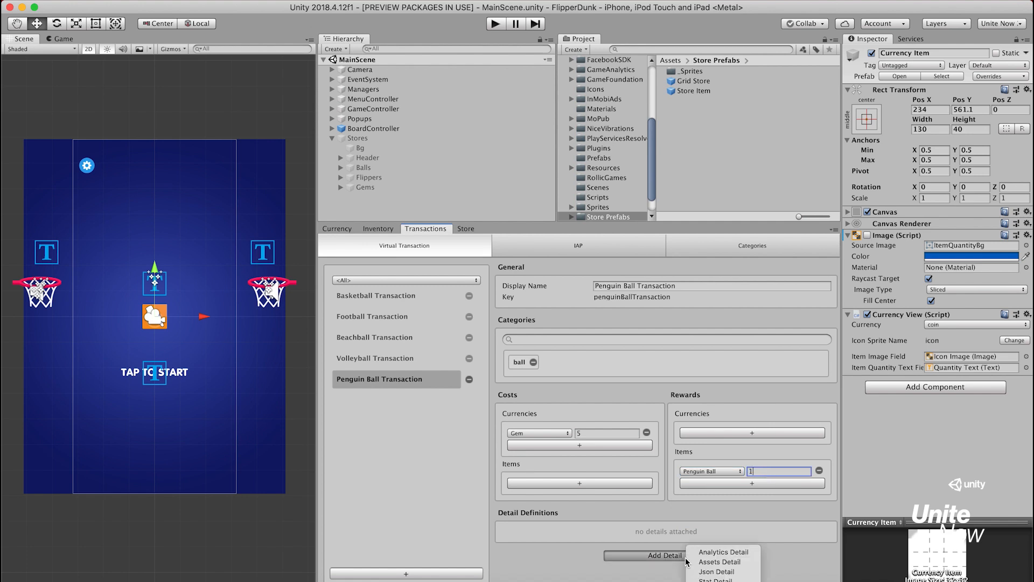
left_click(714, 563)
left_click(688, 577)
left_click(620, 556)
type("icon")
key("Tab")
type("Store/ball_5")
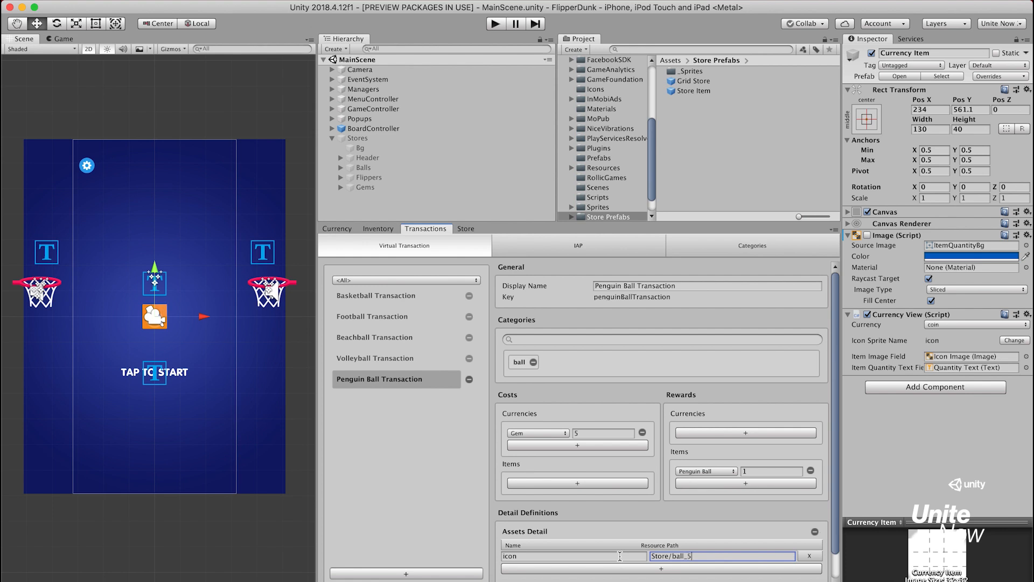
Create a virtual transaction with display name Tennis Ball Transaction and key tennisBallTransaction, and assign it the category ball
left_click(405, 574)
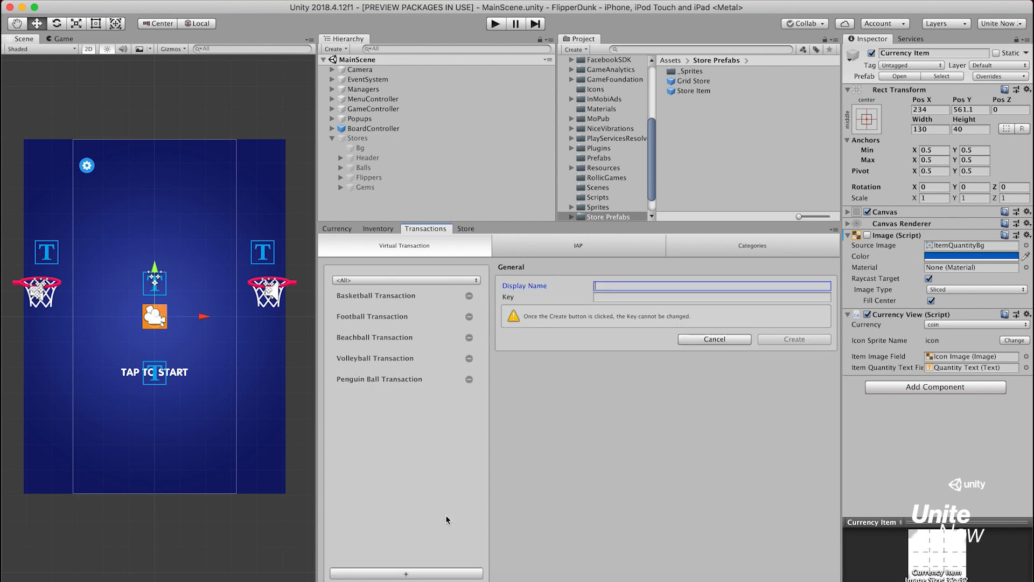
type("Tennis Ball Transaction")
key("Tab")
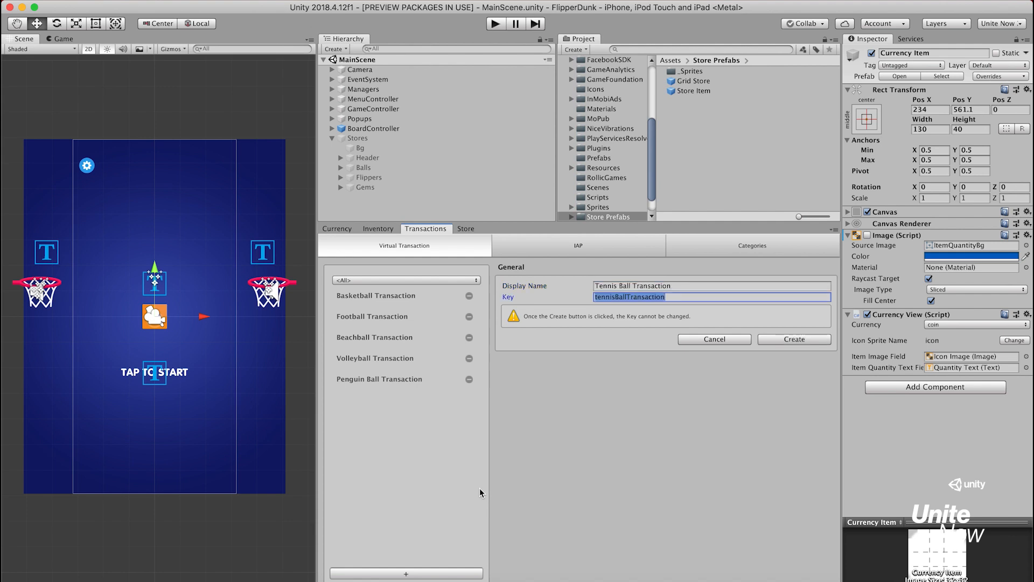
left_click(787, 337)
type("ba")
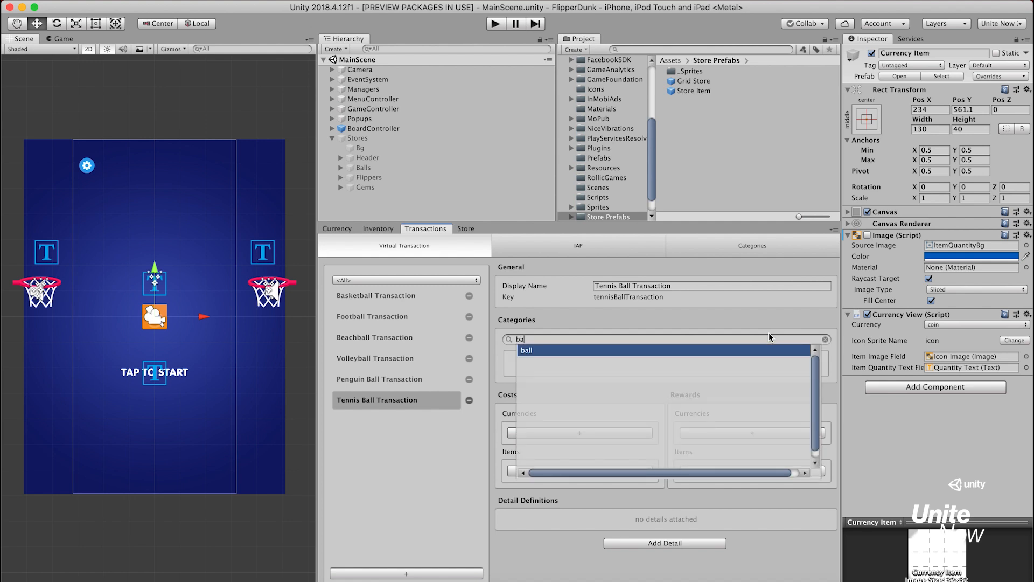
key("Return")
Add a currency cost of 5 Gem to the Tennis Ball Transaction
left_click(586, 430)
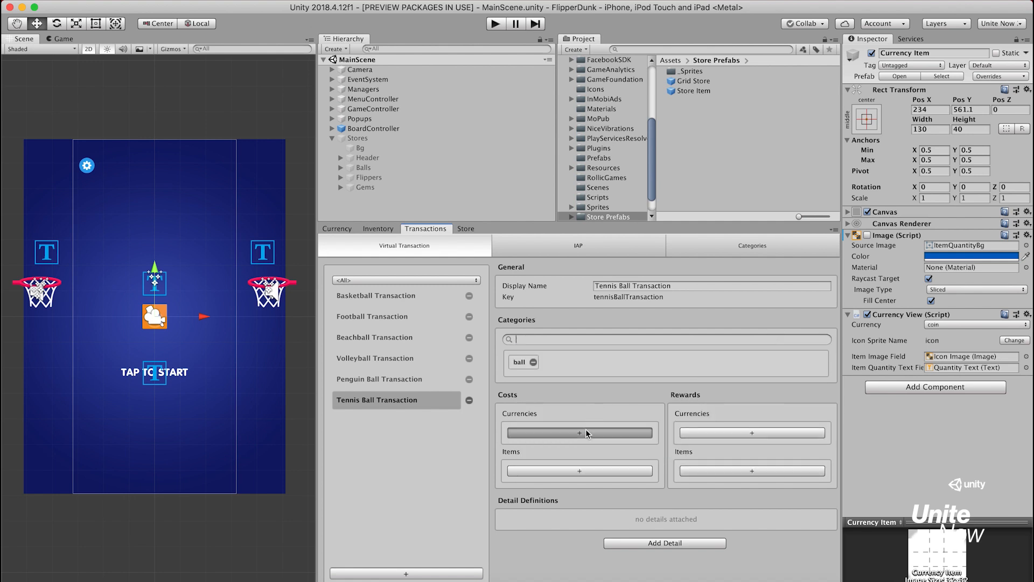
left_click(572, 432)
left_click(559, 452)
left_click(615, 435)
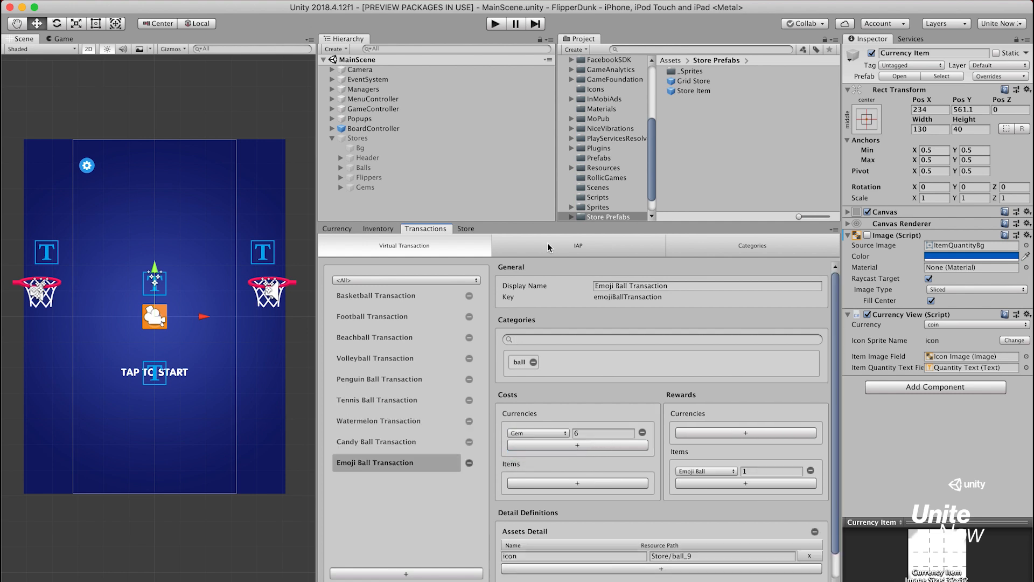
Create an IAP transaction with display name 10 Gem Pack and key gemPack10, and assign it the category gem packs
left_click(548, 248)
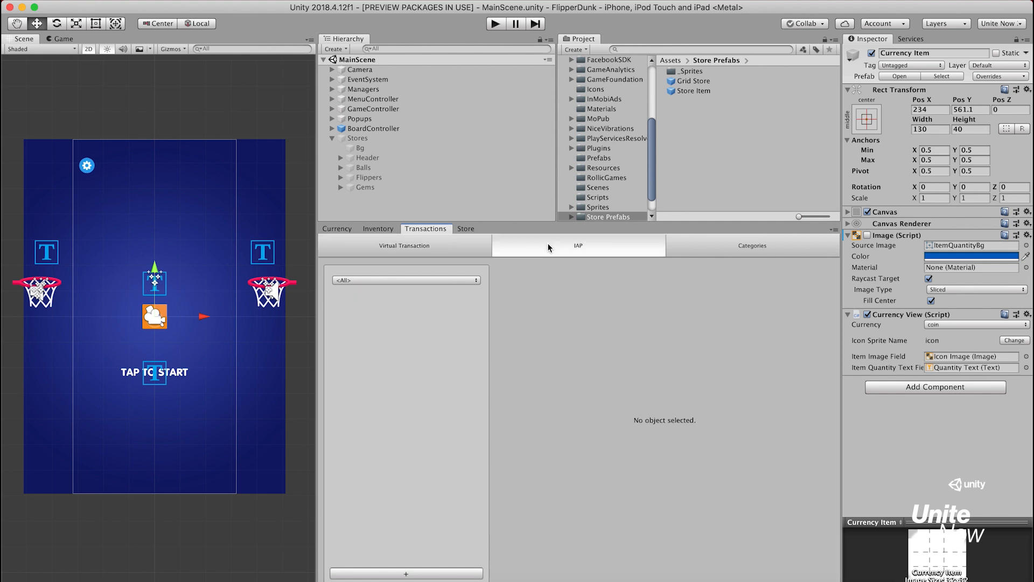
left_click(449, 572)
type("10 Gem Pack")
key("Tab")
type("gemPack10")
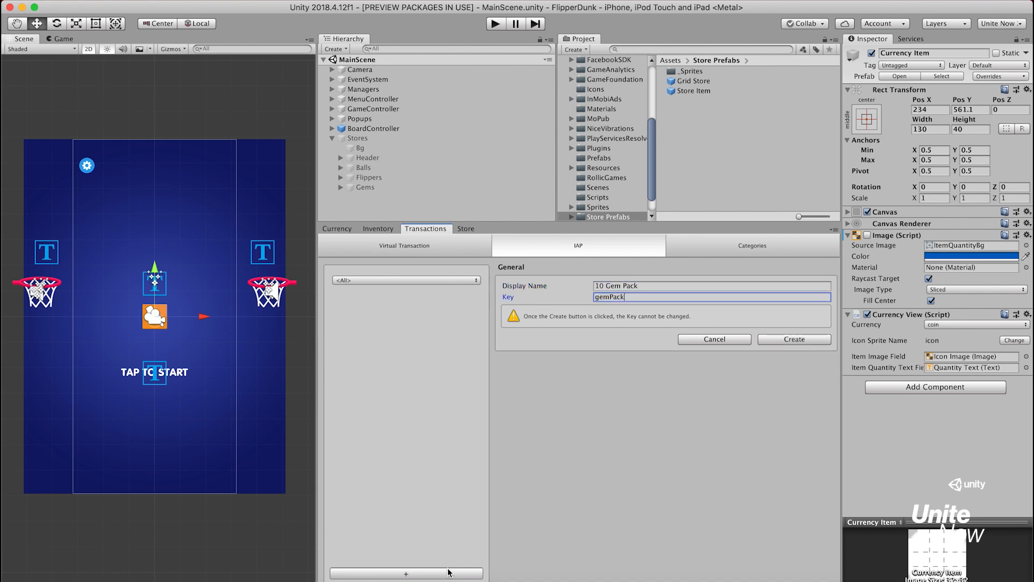
left_click(773, 339)
key("Return")
Set both the Apple Identifier and the Google Product ID of the 10 Gem Pack to com.unity.10GemPack
left_click(738, 418)
type("com.unity.10GemPack")
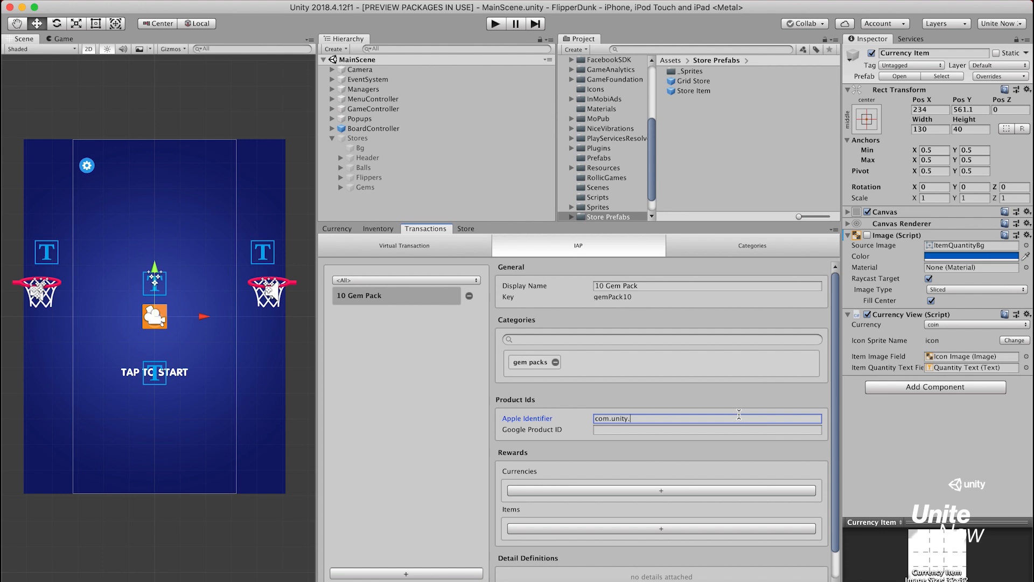
key("Tab")
type("com.unity.10GemPack")
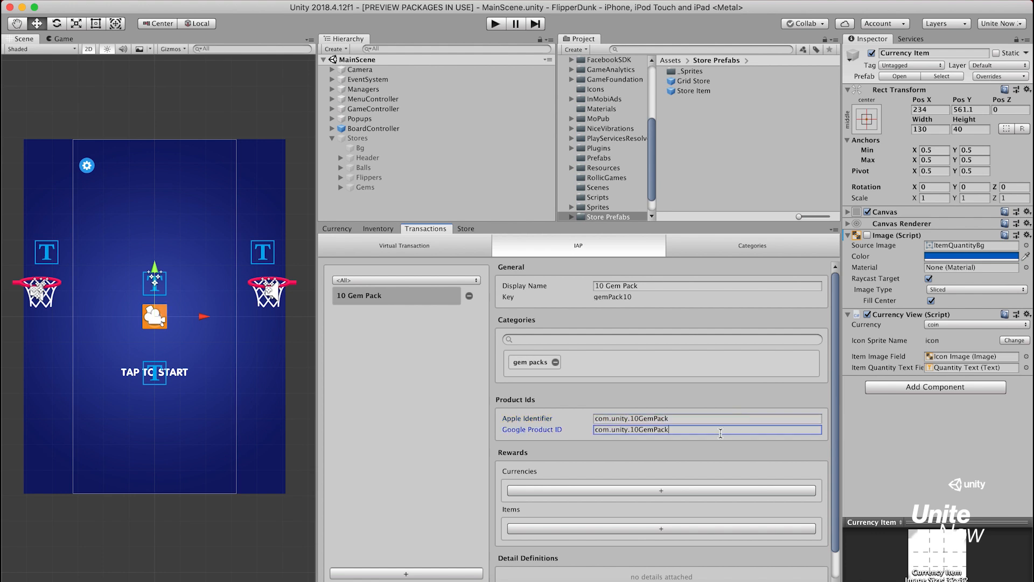
Add a currency reward of 10 Gem to the 10 Gem Pack
left_click(661, 490)
left_click(631, 491)
left_click(625, 511)
left_click(675, 490)
Attach an Assets Detail to the 10 Gem Pack with an asset named icon and resource path Store/gem_pack_1
scroll(676, 493, "down", 2)
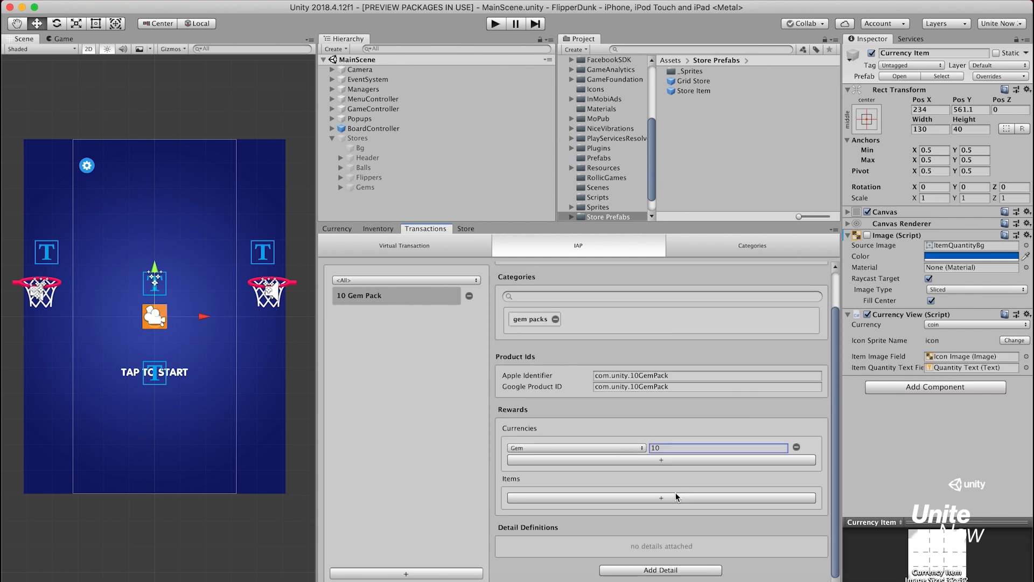
left_click(683, 571)
left_click(752, 567)
scroll(701, 544, "down", 2)
left_click(649, 544)
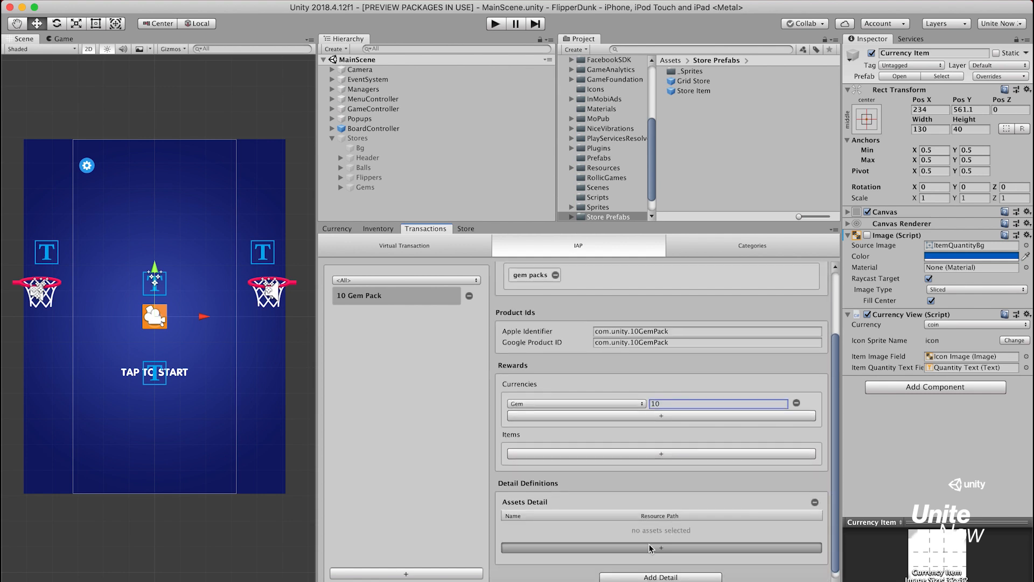
left_click(626, 527)
type("icon")
key("Tab")
type("Store/gem_pac")
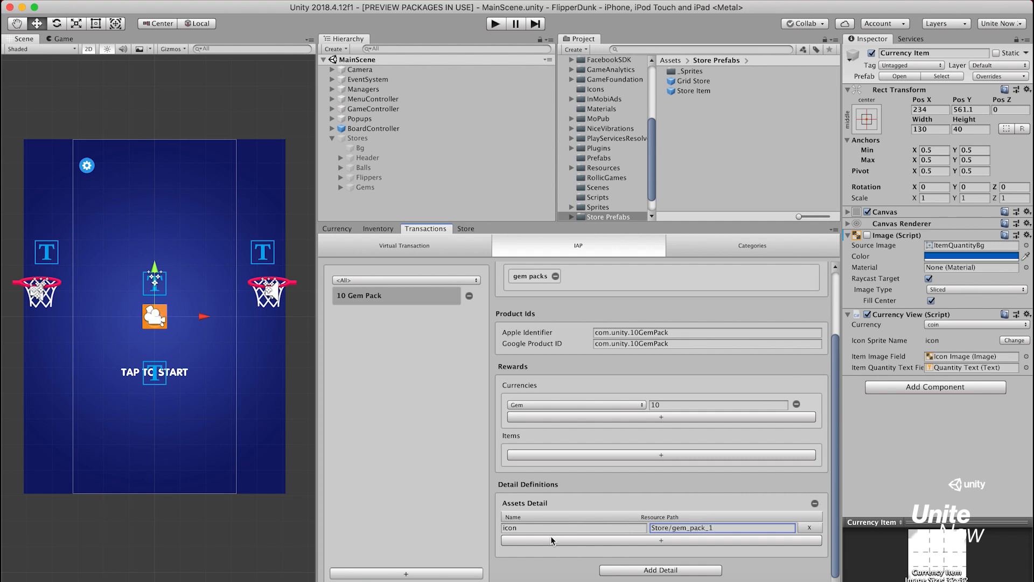
Create an IAP transaction with display name 25 Gem Pack and key gemPack25, and assign it the category gem packs
left_click(469, 575)
type("25 Gem Pack")
key("Tab")
type("25")
left_click(781, 339)
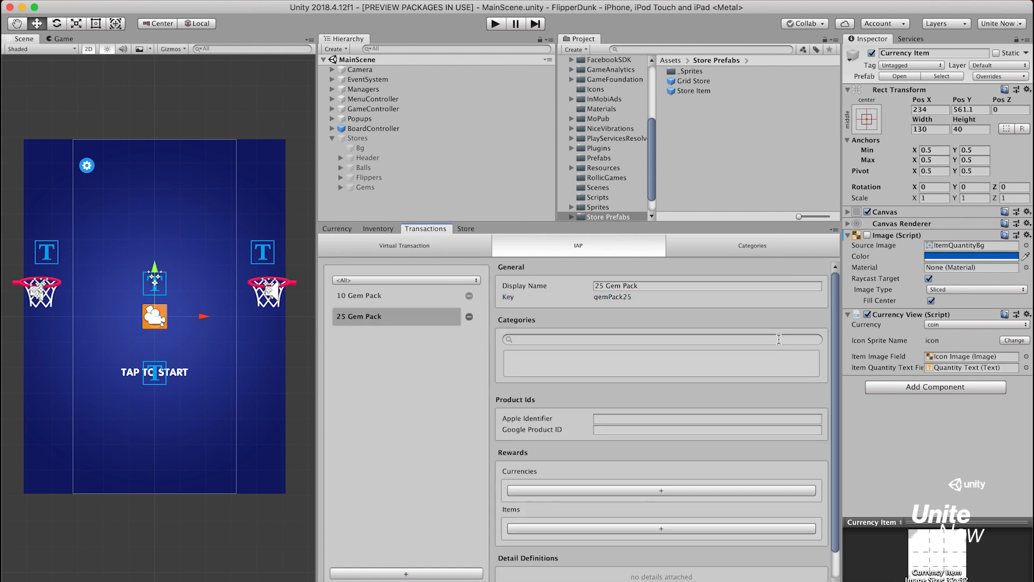
left_click(779, 339)
type("gem")
key("Return")
Set both the Apple Identifier and the Google Product ID of the 25 Gem Pack to com.unity.25GemPack
left_click(675, 418)
type("com.unity.25G")
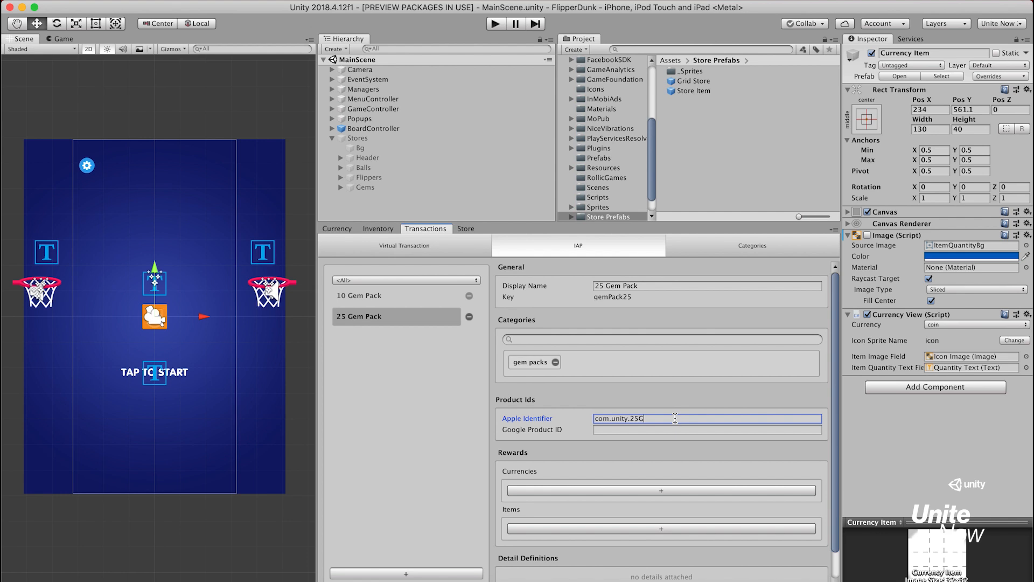
type("ck")
key("super+a")
key("super+c")
key("Tab")
key("super+v")
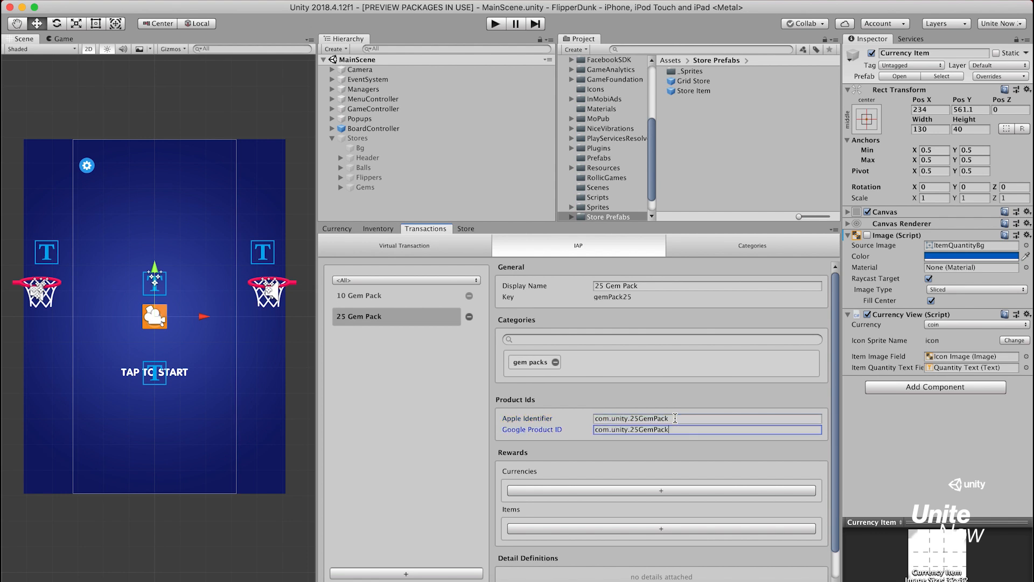
Add a currency reward of 25 Gem to the 25 Gem Pack
left_click(631, 491)
left_click(631, 491)
left_click(630, 512)
left_click(693, 493)
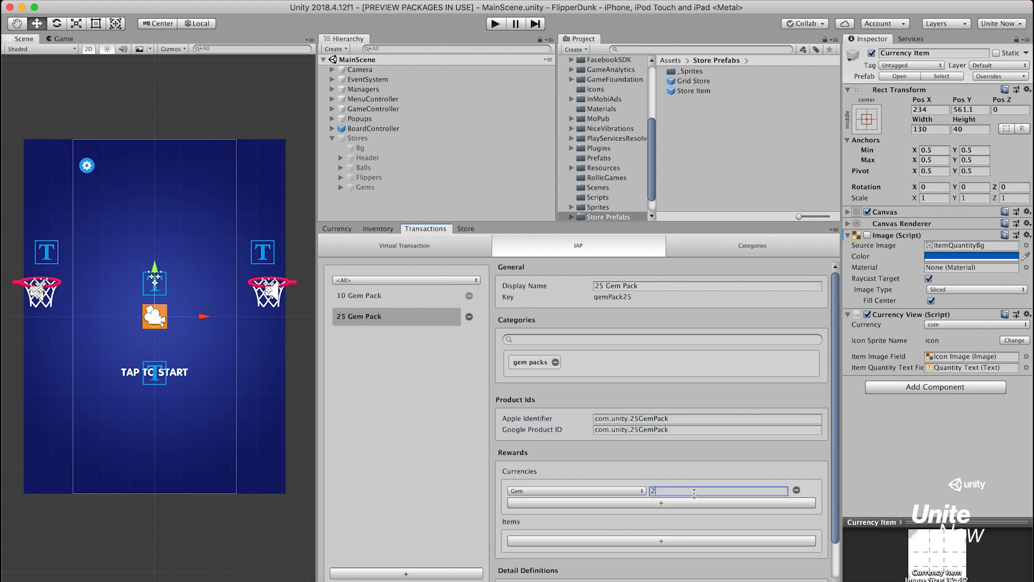
Attach an Assets Detail to the 25 Gem Pack with an asset named icon and resource path Store/gem_pack_2
scroll(694, 493, "down", 3)
left_click(665, 570)
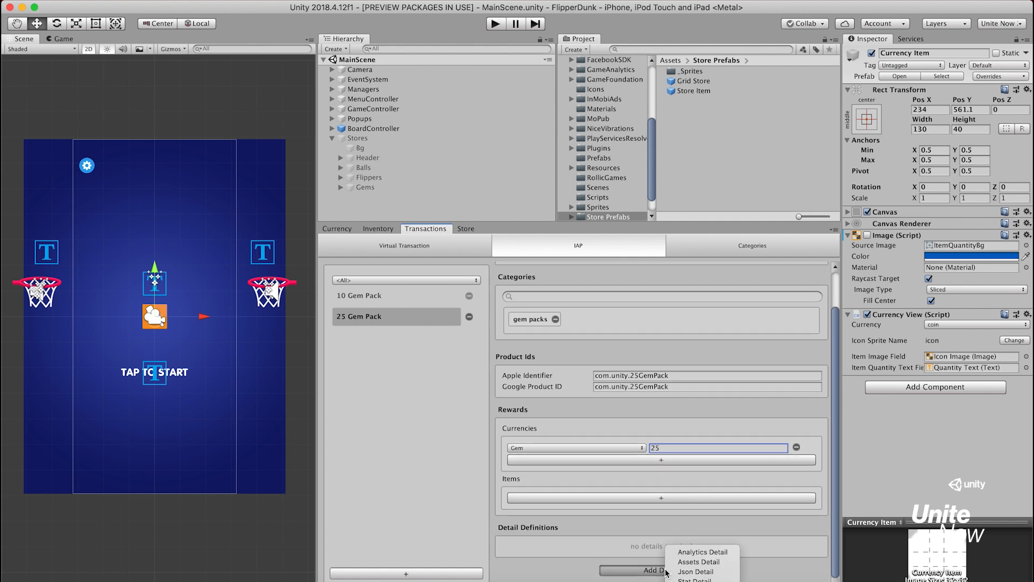
left_click(699, 561)
scroll(673, 538, "down", 3)
left_click(617, 528)
type("icon")
key("Tab")
type("Store")
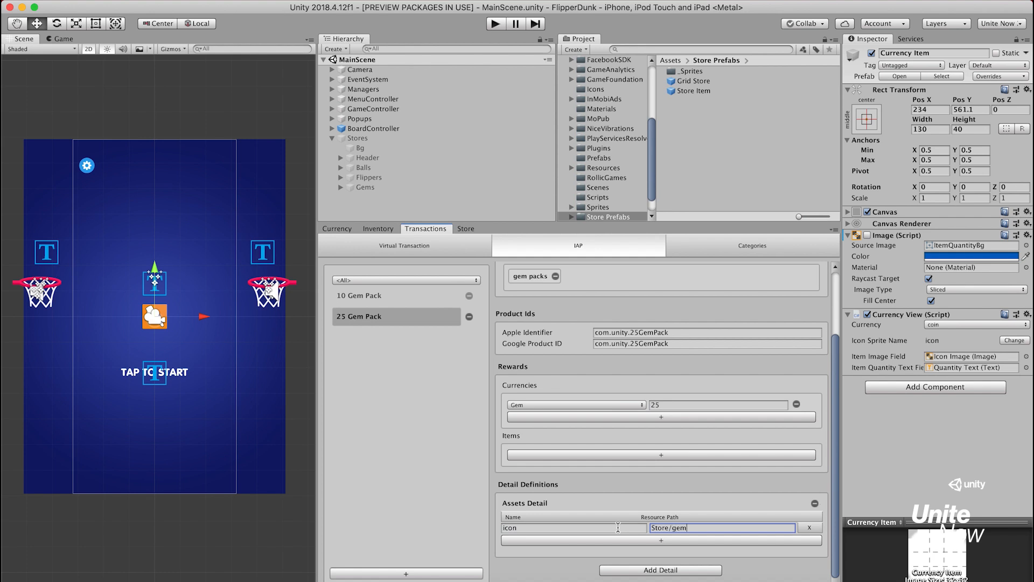
type("/gem_pack_2")
Create an IAP transaction with display name 50 Gem Pack and key gemPack50, and assign it the category gem packs
left_click(461, 573)
key("Tab")
type("gemPack50")
left_click(766, 341)
left_click(662, 339)
left_click(528, 347)
Set both the Apple Identifier and the Google Product ID of the 50 Gem Pack to com.unity.50GemPack
left_click(698, 418)
type("com.unity.")
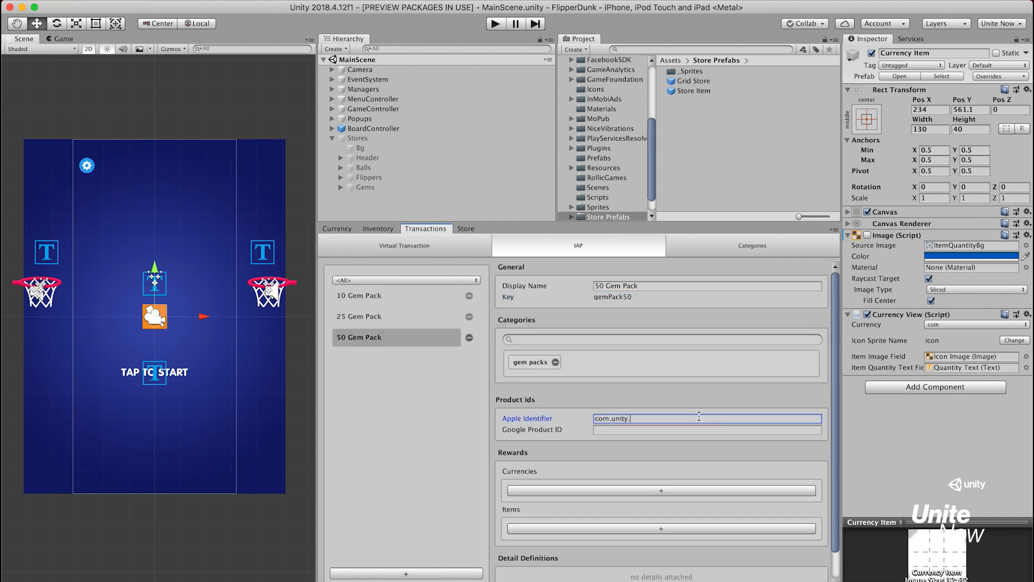
type("50GemPack")
key("super+a")
key("super+c")
key("Tab")
key("super+v")
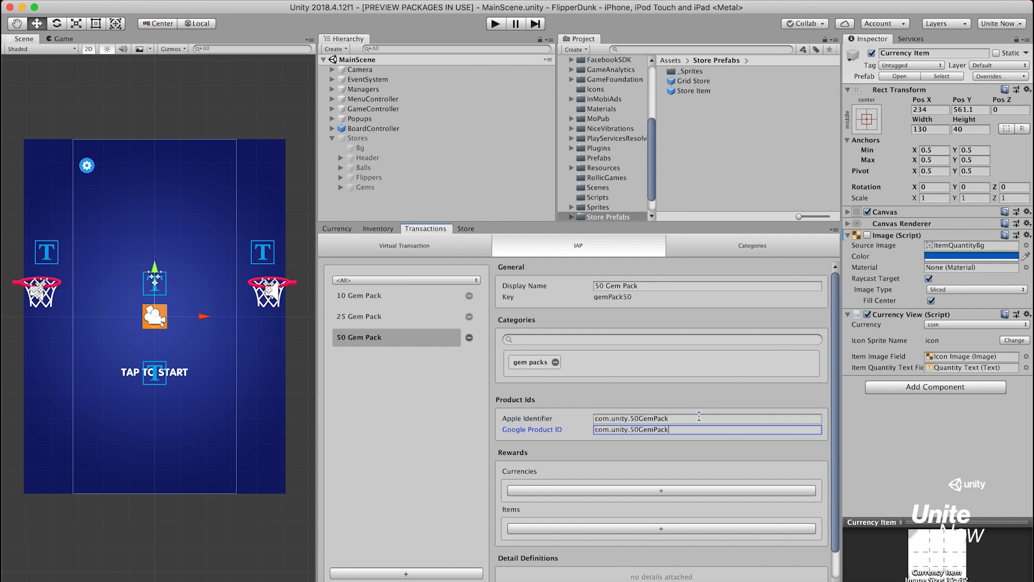
Add a currency reward of 50 Gem to the 50 Gem Pack
left_click(634, 490)
left_click(634, 491)
left_click(631, 512)
left_click(681, 490)
Attach an Assets Detail to the 50 Gem Pack with an asset named icon and resource path Store/gem_pack_3
scroll(681, 489, "down", 4)
left_click(691, 570)
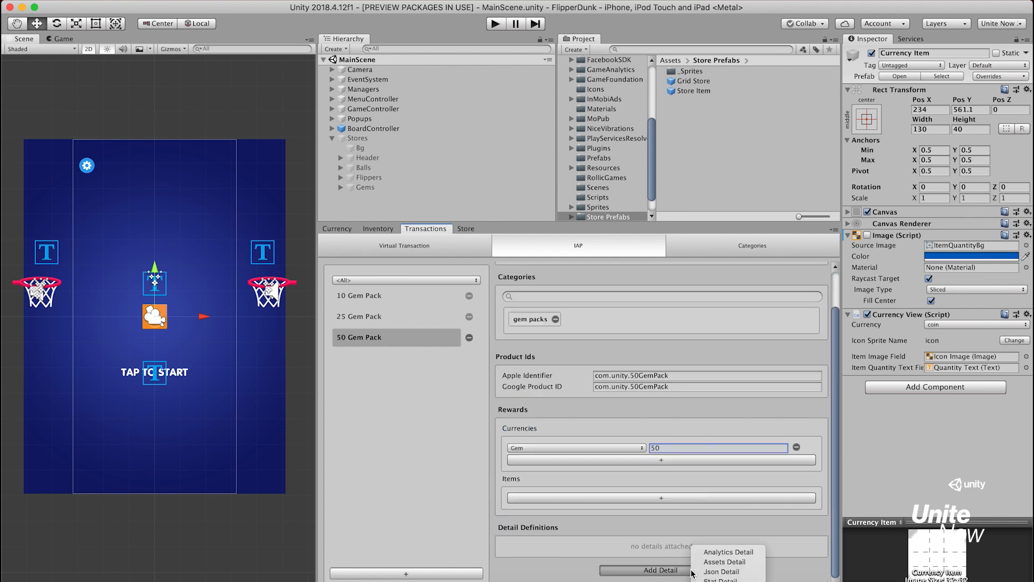
left_click(757, 563)
scroll(756, 566, "down", 4)
left_click(642, 528)
type("icon")
key("Tab")
type("Store/g")
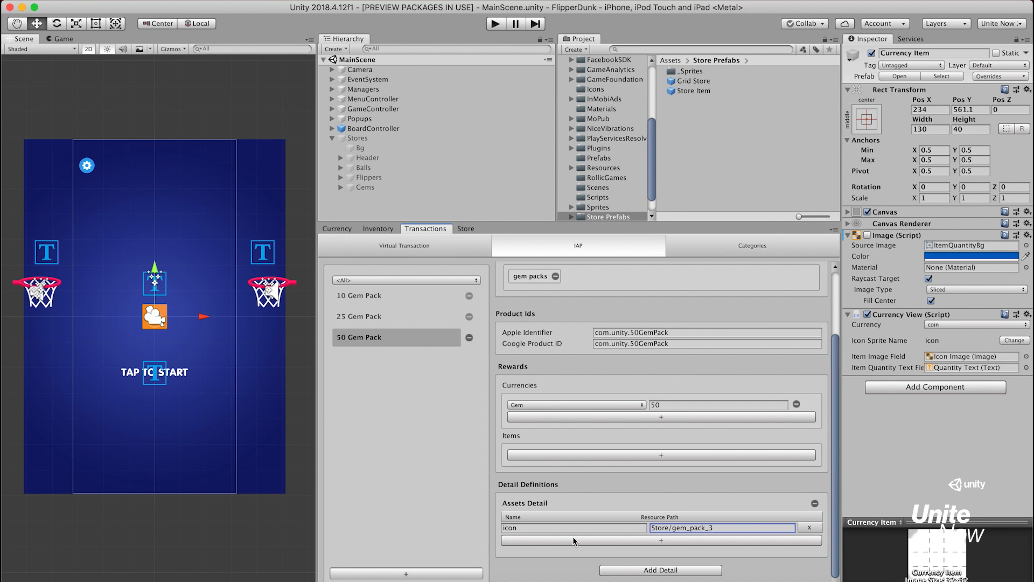
Create an IAP transaction with display name 100 Gem Pack and key gemPack100, and assign it the category gem packs
left_click(468, 573)
type("100 Gem Pack")
key("Tab")
type("gemPack100")
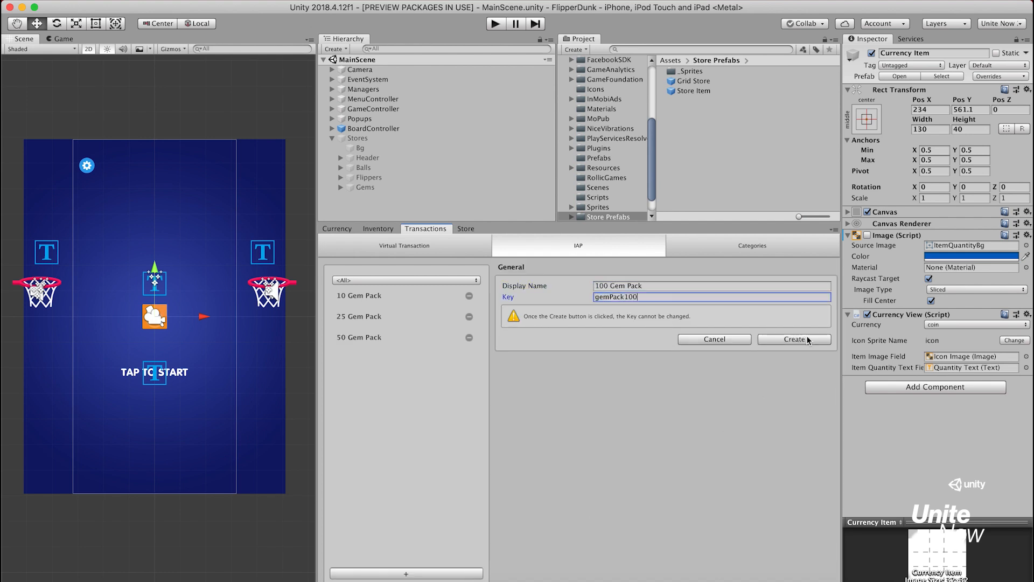
left_click(807, 340)
left_click(772, 340)
type("gem")
key("Return")
Set both the Apple Identifier and the Google Product ID of the 100 Gem Pack to com.unity.100GemPack
left_click(758, 418)
type("c")
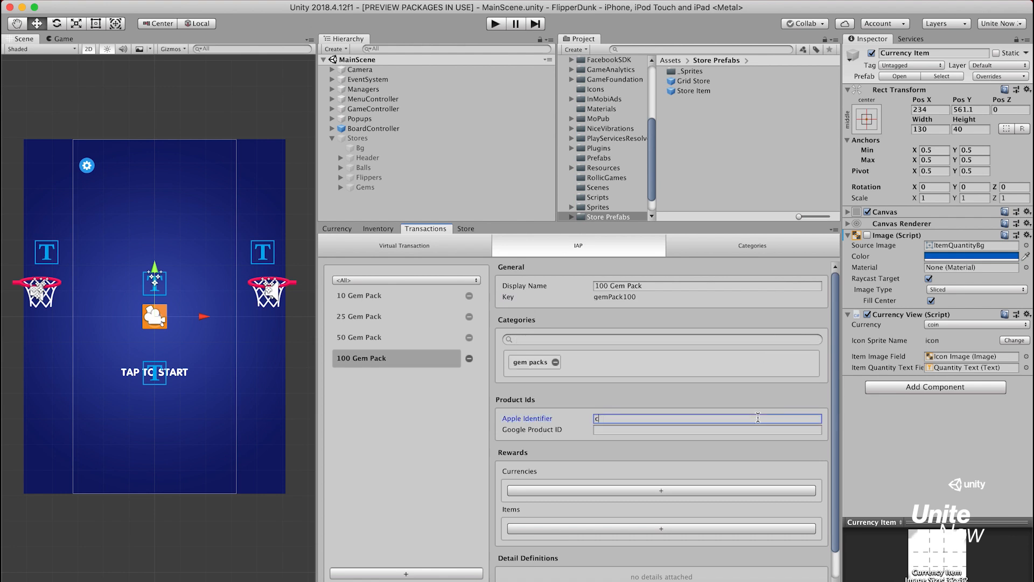
type("om.unity.100GemPack")
key("ctrl+a")
key("ctrl+c")
key("Tab")
key("ctrl+v")
Add a currency reward of 100 Gem to the 100 Gem Pack
left_click(663, 490)
left_click(632, 494)
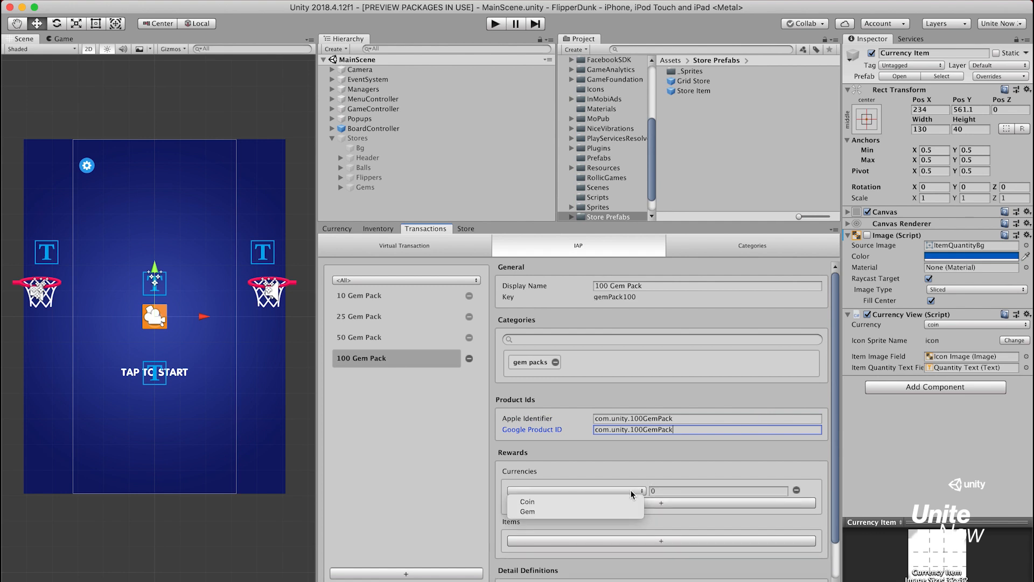
left_click(629, 516)
left_click(680, 492)
type("100")
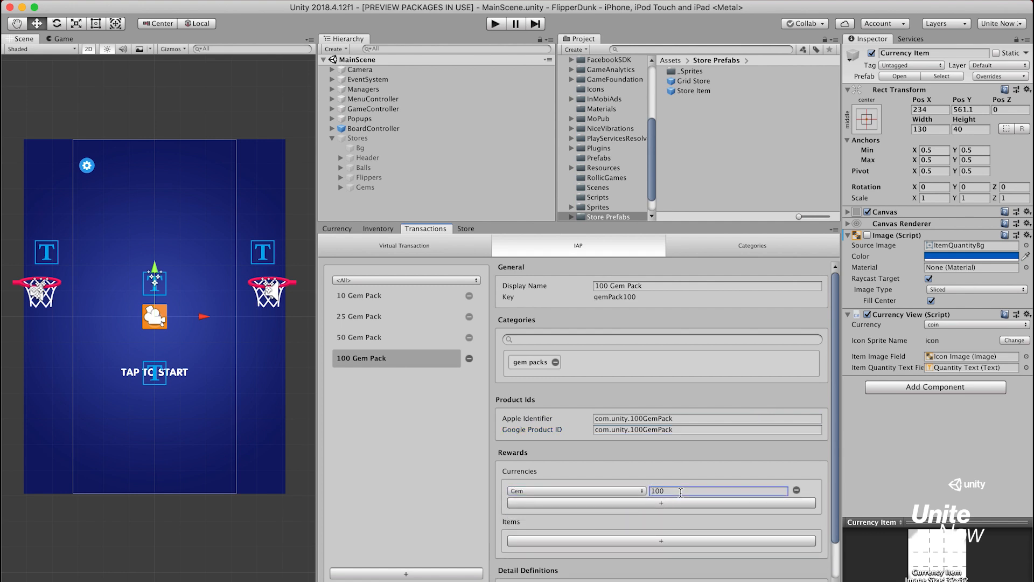
Attach an Assets Detail to the 100 Gem Pack with an asset named icon and a resource path beginning with Store/gem_pack_
scroll(681, 493, "down", 2)
left_click(695, 573)
left_click(754, 566)
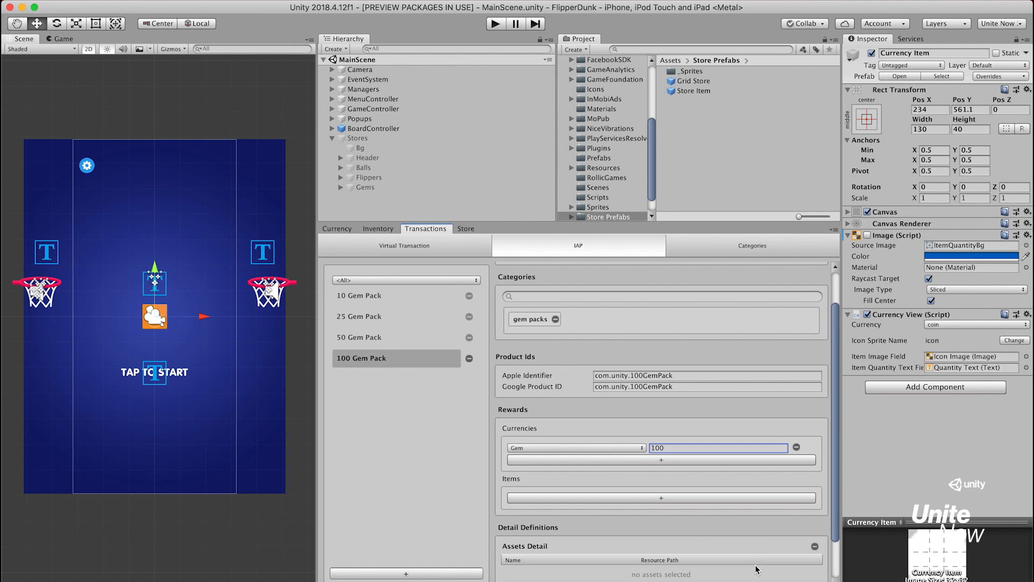
scroll(757, 569, "down", 2)
left_click(727, 545)
left_click(628, 530)
type("icon")
key("Tab")
type("Store/gem")
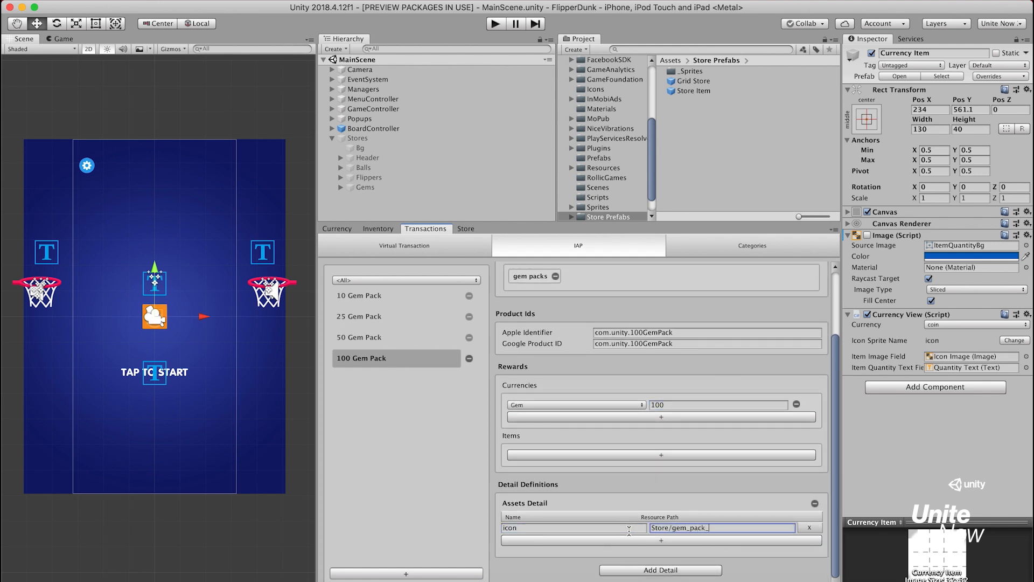
Create an IAP transaction with display name 250 Gem Pack and key gemPack250, and assign it the category gem packs
left_click(461, 575)
type("250 Gem Pack")
key("Tab")
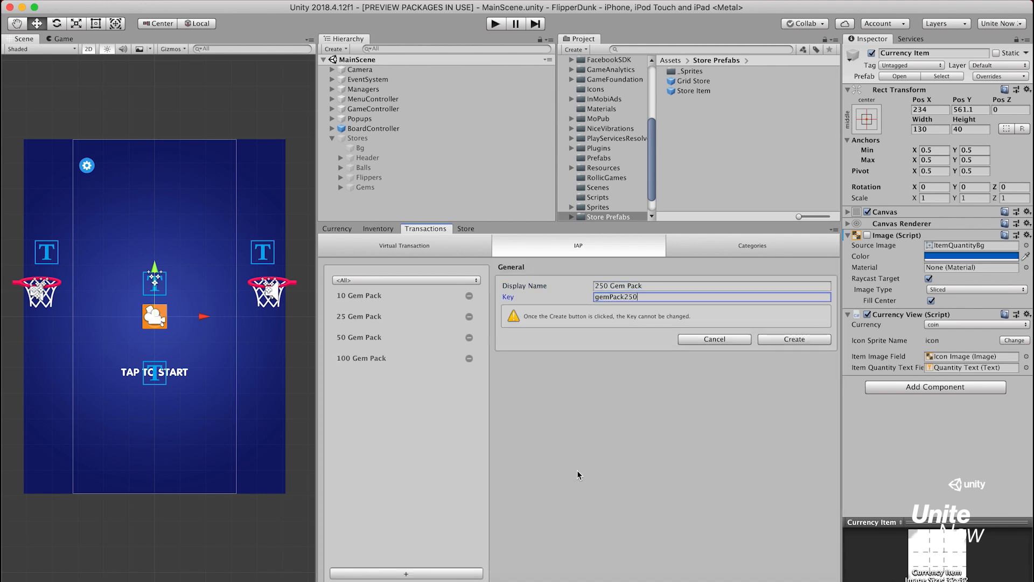
left_click(798, 341)
left_click(798, 341)
type("gem")
key("Return")
Set both the Apple Identifier and the Google Product ID of the 250 Gem Pack to com.unity.250GemPack
left_click(766, 418)
type("com.unity.250GemPack")
key("Tab")
key("super+v")
Add a currency reward of 250 Gem to the 250 Gem Pack
left_click(695, 490)
left_click(607, 489)
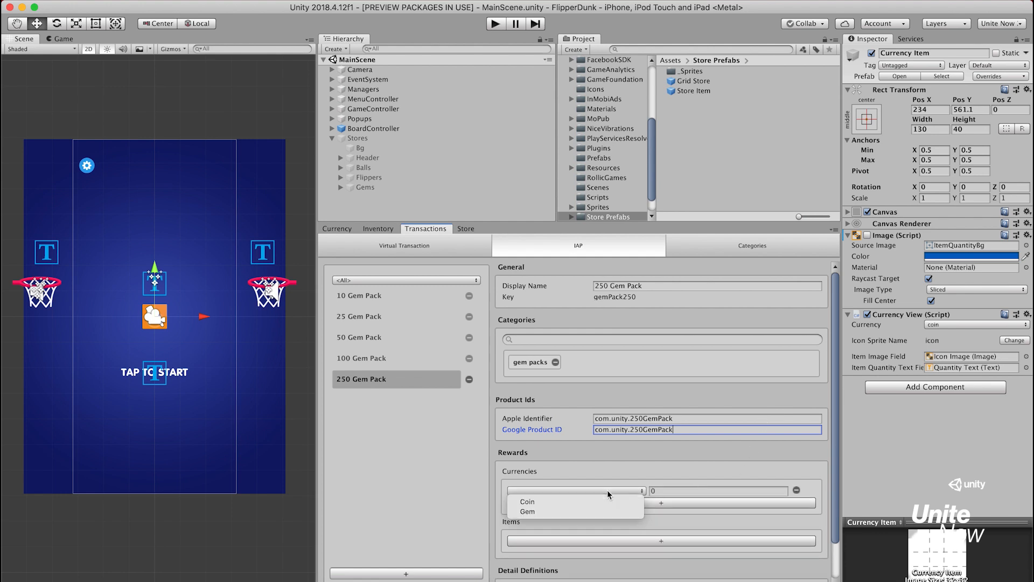
left_click(615, 511)
left_click(680, 491)
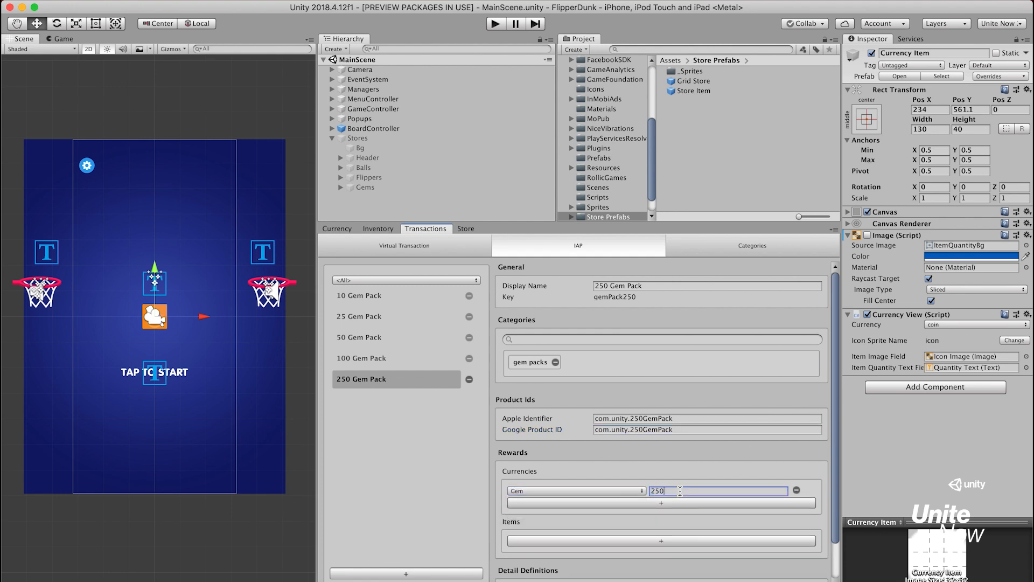
Attach an Assets Detail to the 250 Gem Pack with an asset named icon and resource path Store/gem_pack_5
scroll(680, 492, "down", 2)
left_click(671, 568)
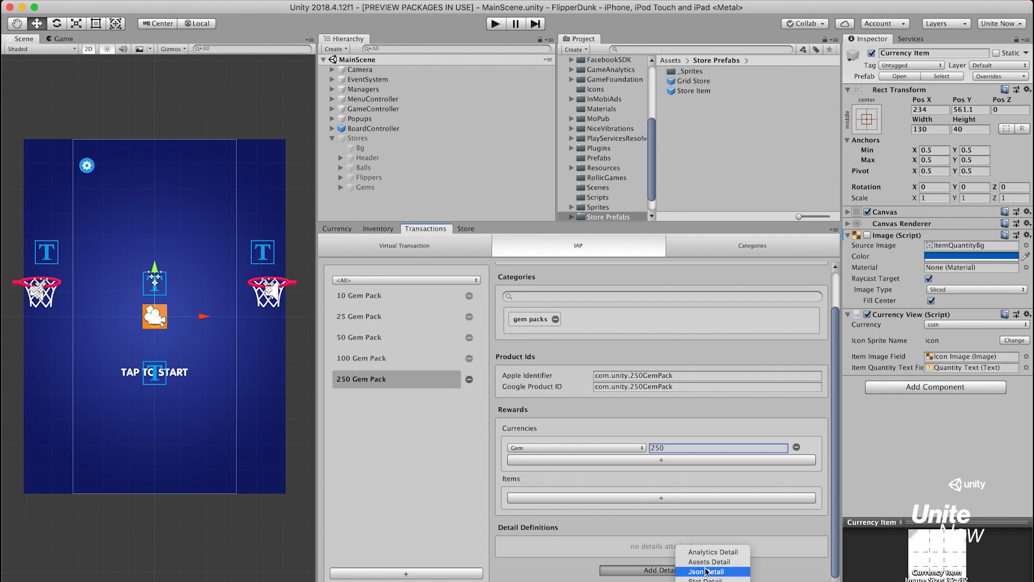
left_click(717, 562)
scroll(736, 563, "down", 2)
left_click(654, 540)
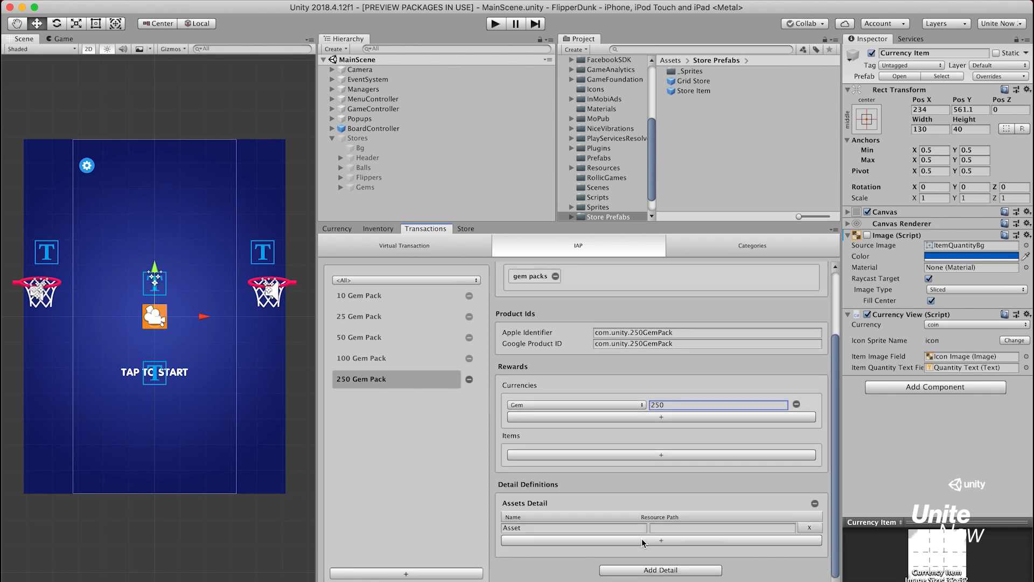
left_click(613, 527)
type("icon")
key("Tab")
type("Store/gem_")
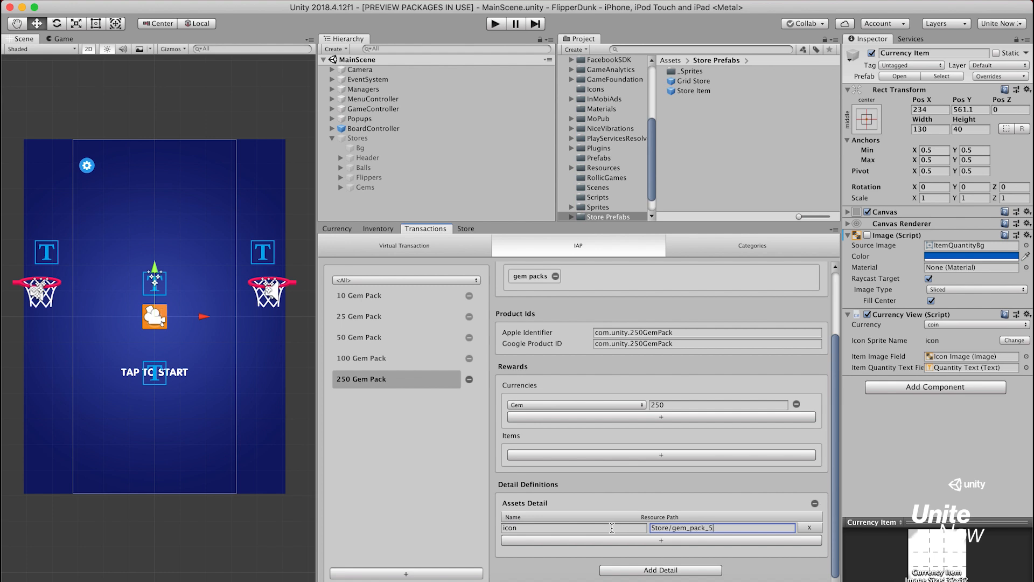
Create an IAP transaction with display name 500 Gem Pack and key gemPack500, and assign it the category gem packs
left_click(455, 572)
type("500 Gem Pack")
key("Tab")
type("gemPack500")
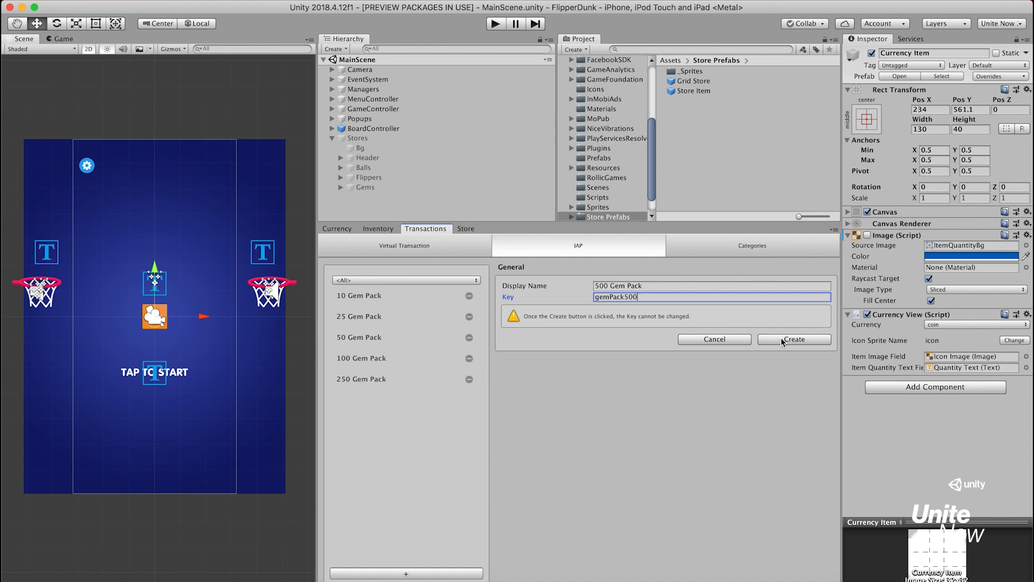
left_click(782, 338)
left_click(781, 339)
left_click(754, 358)
Set both the Apple Identifier and the Google Product ID of the 500 Gem Pack to com.unity.500GemPack
left_click(722, 419)
type("com")
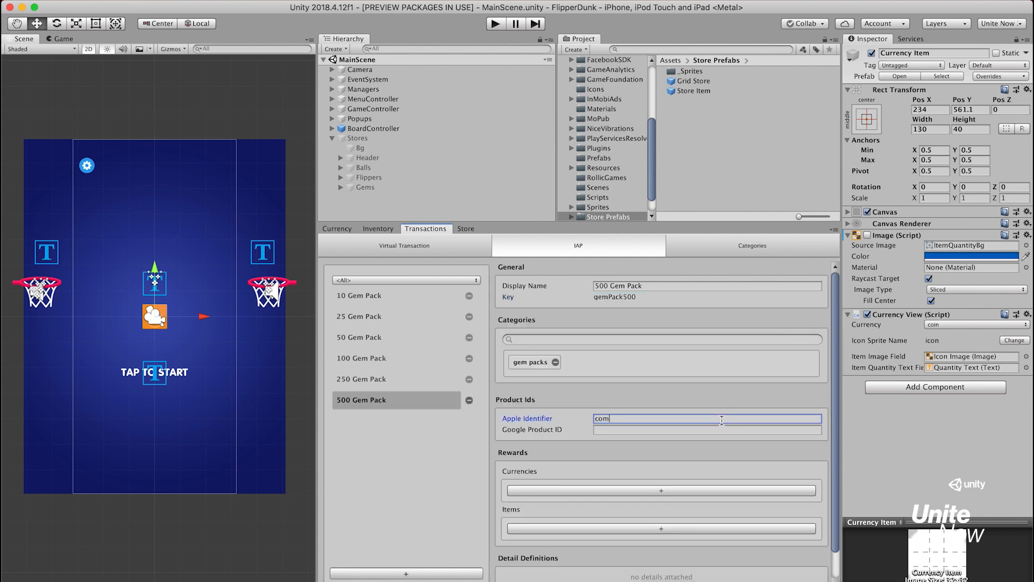
type(".unity.500GemPack")
key("super+a")
key("super+c")
key("Tab")
key("super+v")
Add a currency reward of 500 Gem to the 500 Gem Pack
left_click(647, 490)
left_click(625, 491)
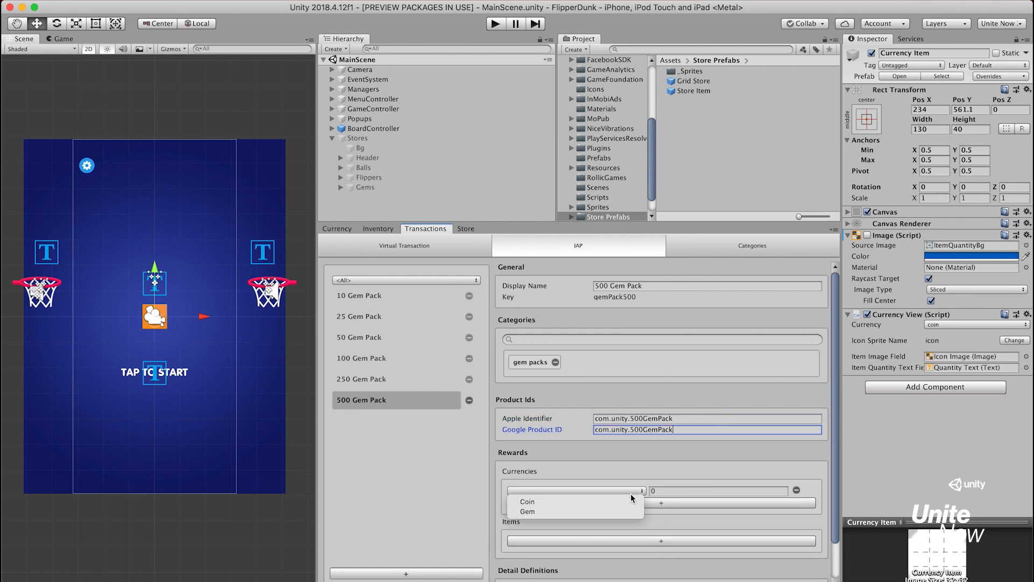
left_click(625, 509)
left_click(675, 492)
type("500")
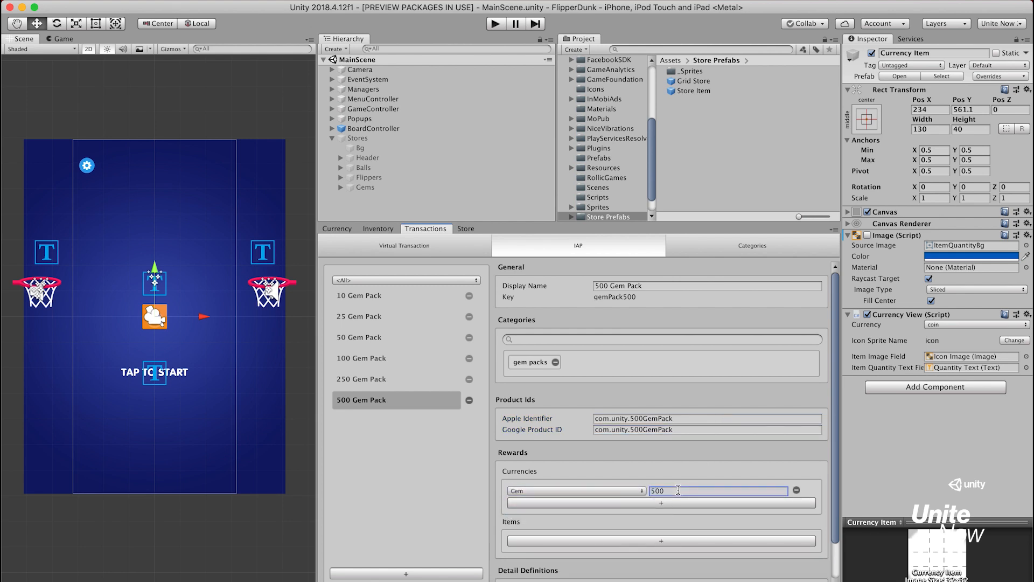
Attach an Assets Detail to the 500 Gem Pack with an asset named icon and resource path Store/gem_pack_6
scroll(678, 491, "down", 4)
left_click(689, 568)
left_click(753, 562)
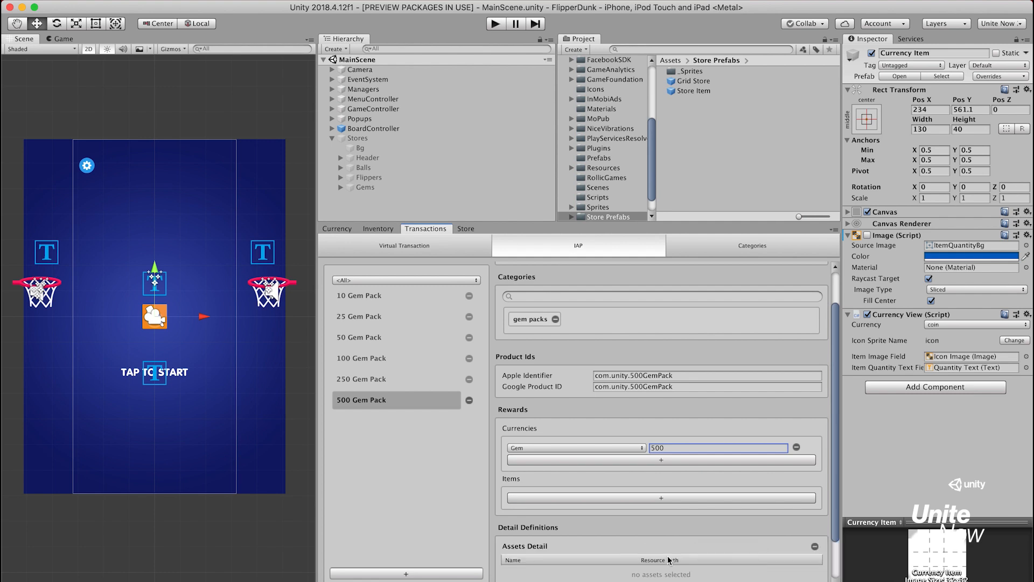
scroll(669, 560, "down", 2)
left_click(661, 545)
left_click(626, 528)
type("icon")
key("Tab")
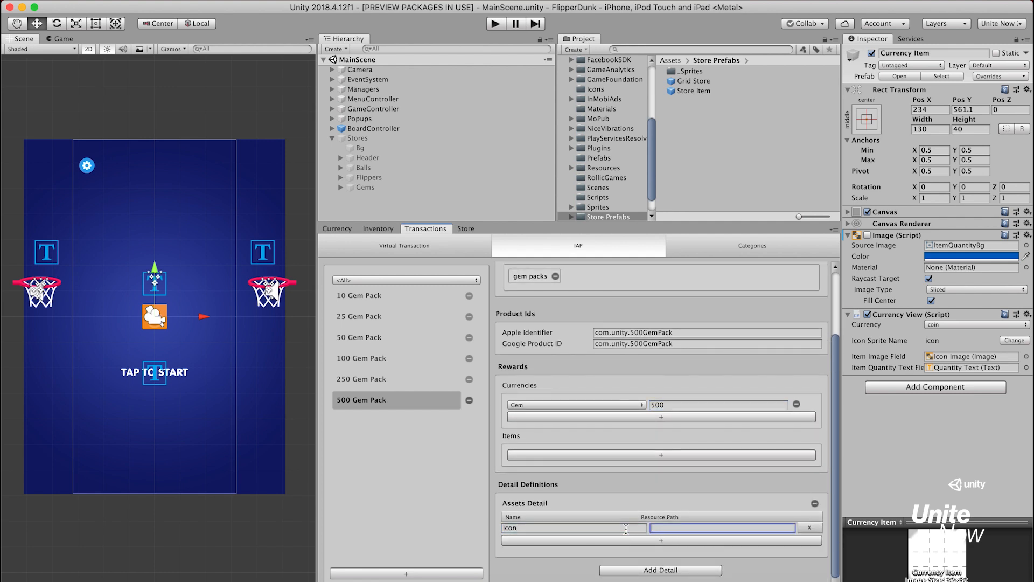
type("Store/gem_pack_")
Add the nine ball transactions, from Basketball Transaction through Emoji Ball Transaction, to the Main store
left_click(474, 226)
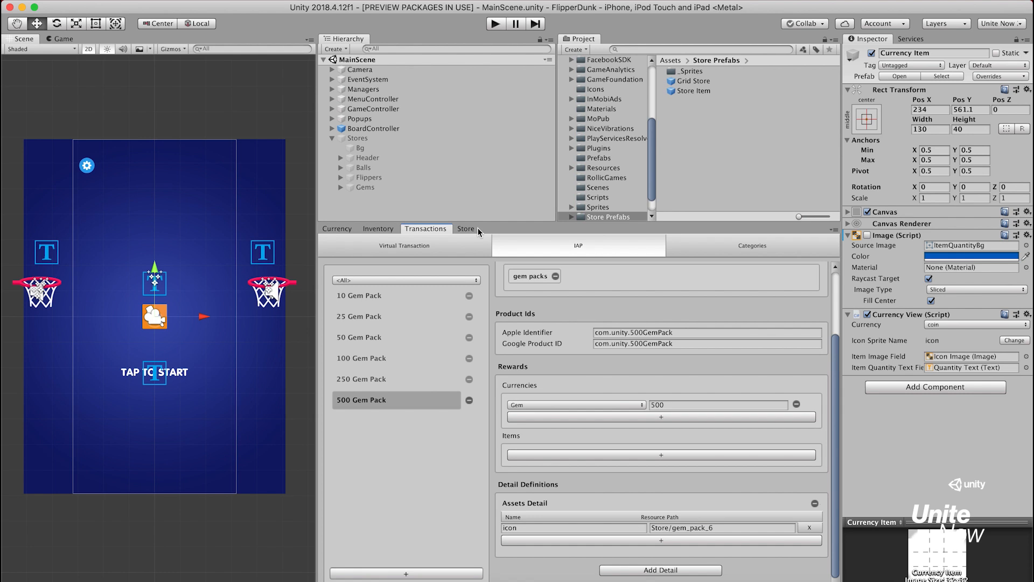
left_click(478, 227)
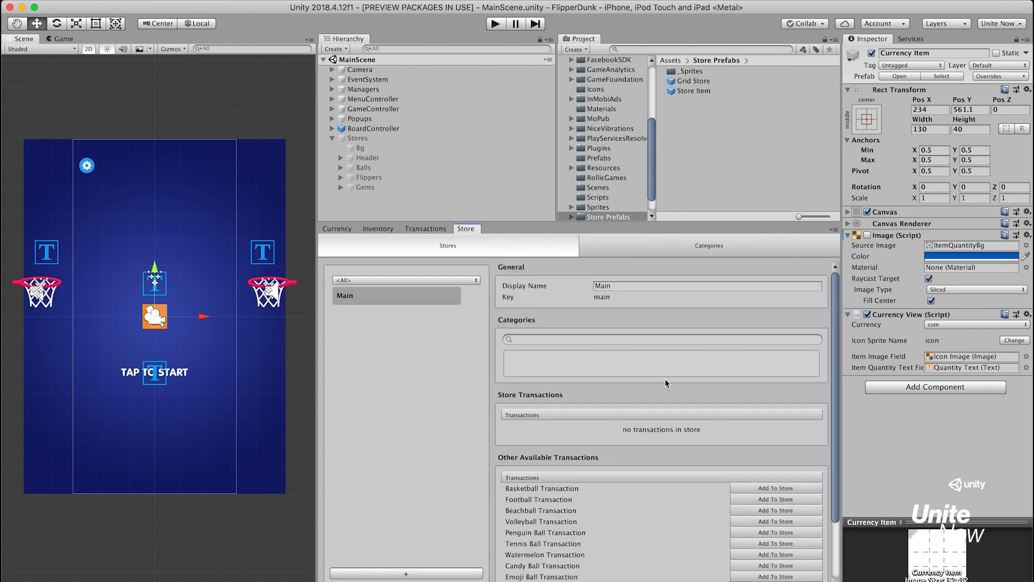
left_click(803, 487)
left_click(803, 482)
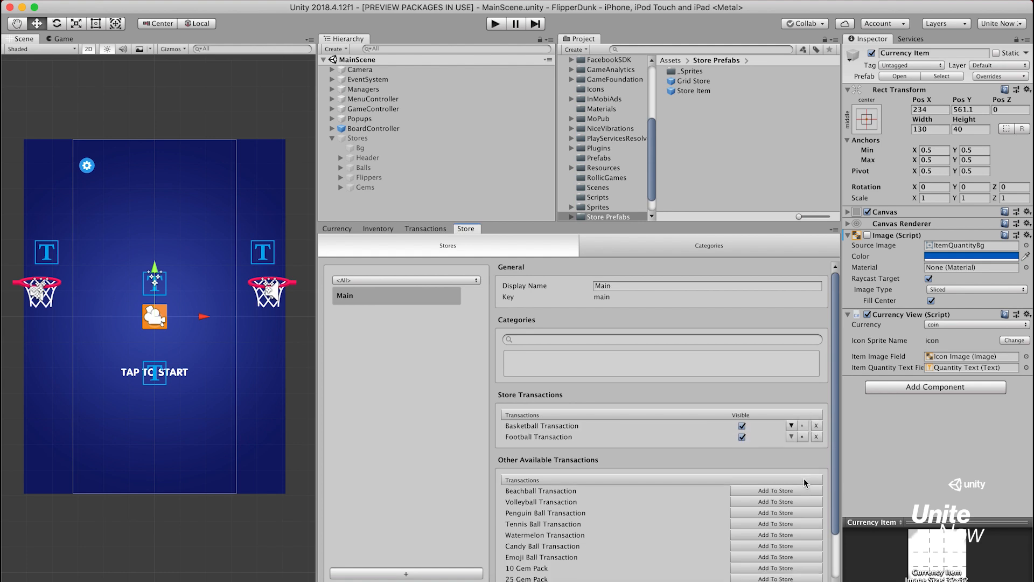
left_click(804, 491)
left_click(805, 501)
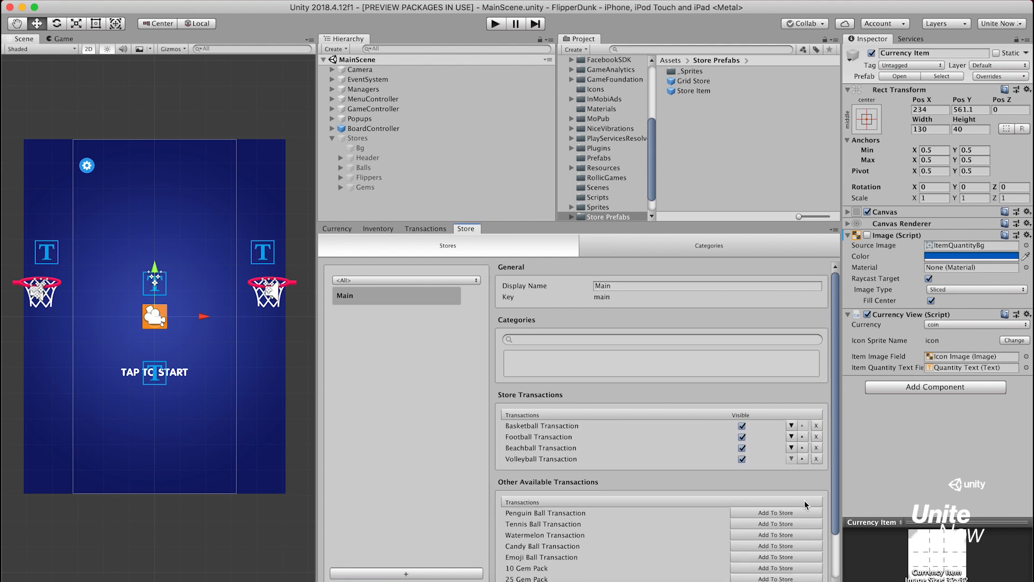
left_click(803, 512)
left_click(804, 523)
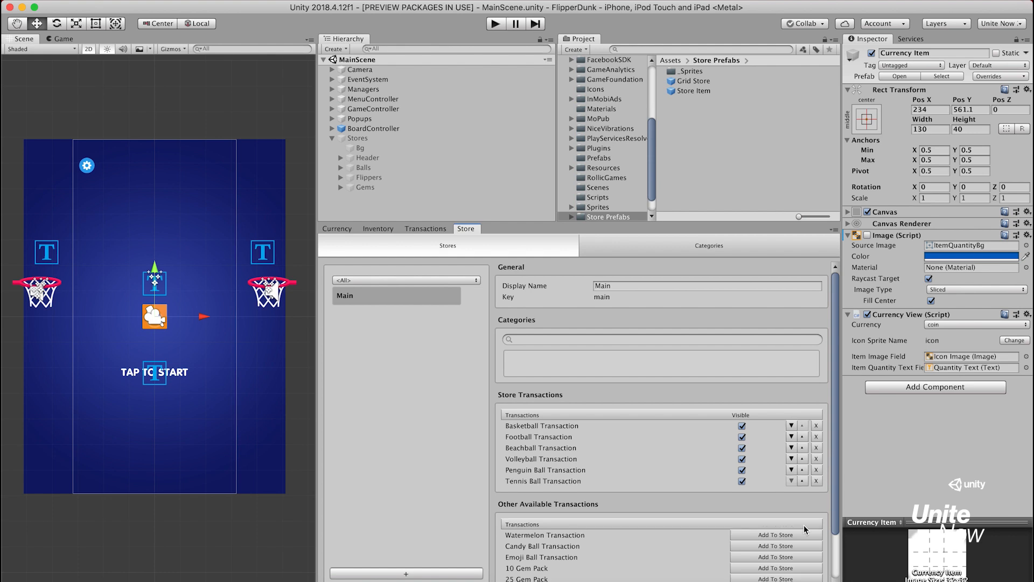
left_click(803, 533)
left_click(804, 546)
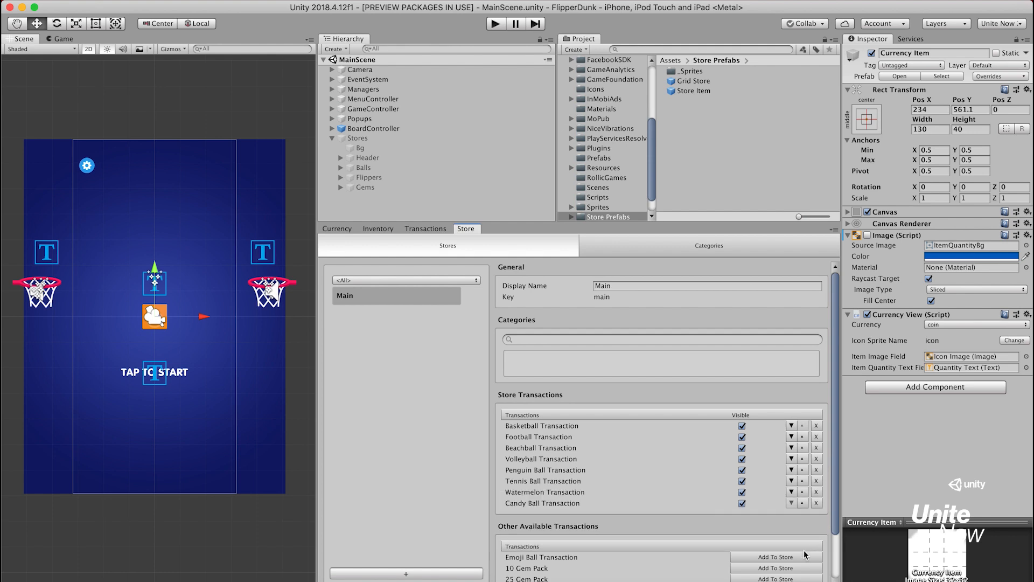
left_click(803, 557)
Add the 10, 25, 50, 100, 250 and 500 Gem Pack transactions to the Main store
left_click(803, 568)
scroll(831, 526, "down", 3)
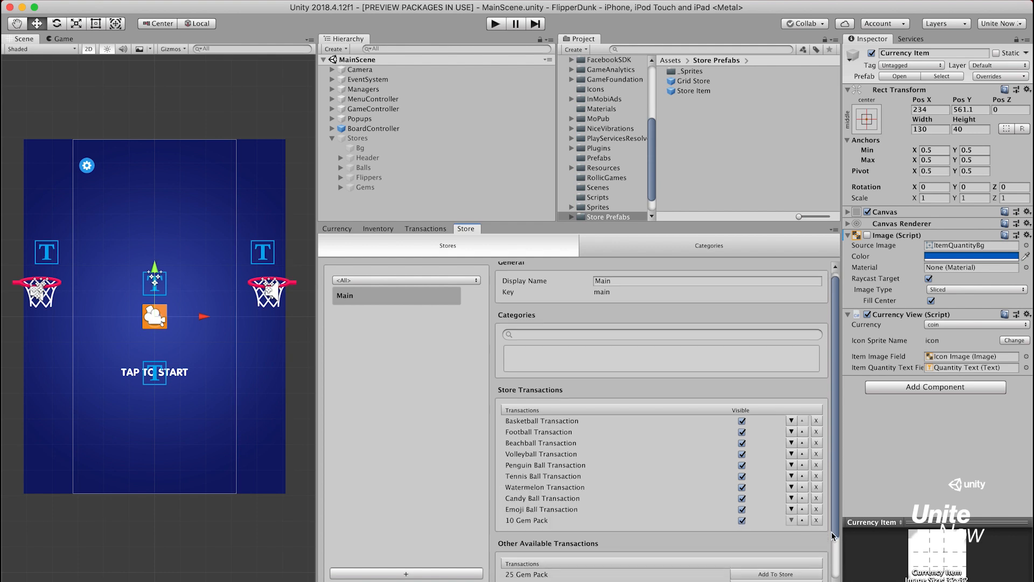
left_click(803, 525)
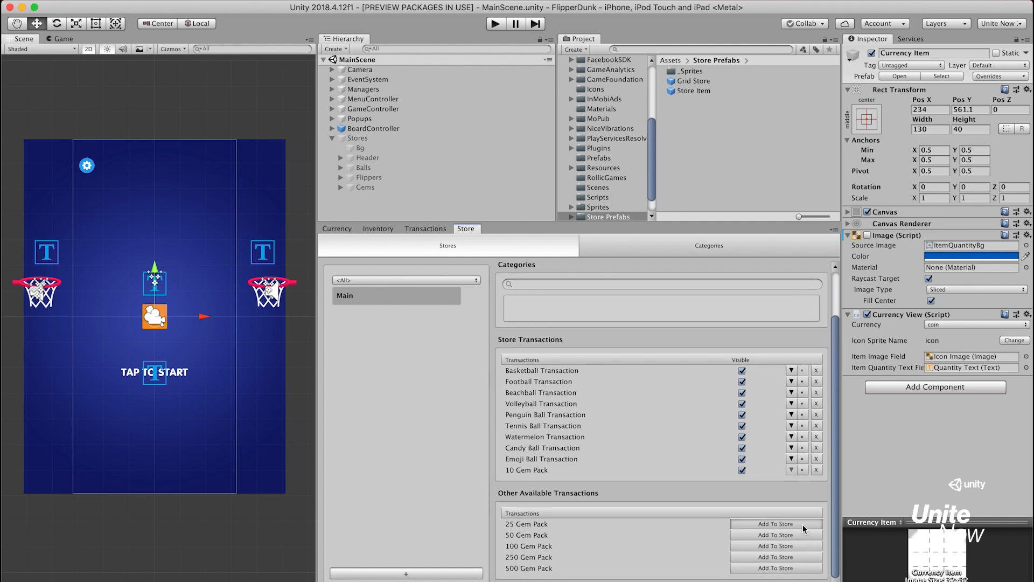
left_click(802, 534)
left_click(802, 546)
left_click(801, 556)
left_click(801, 568)
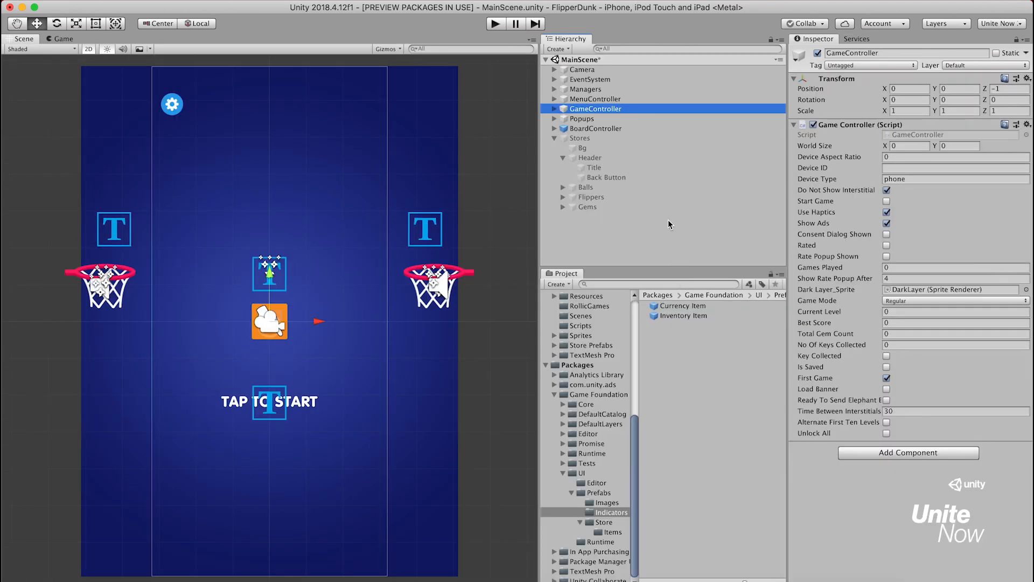
Activate the Stores object in MainScene and frame it in the Scene view
left_click(636, 138)
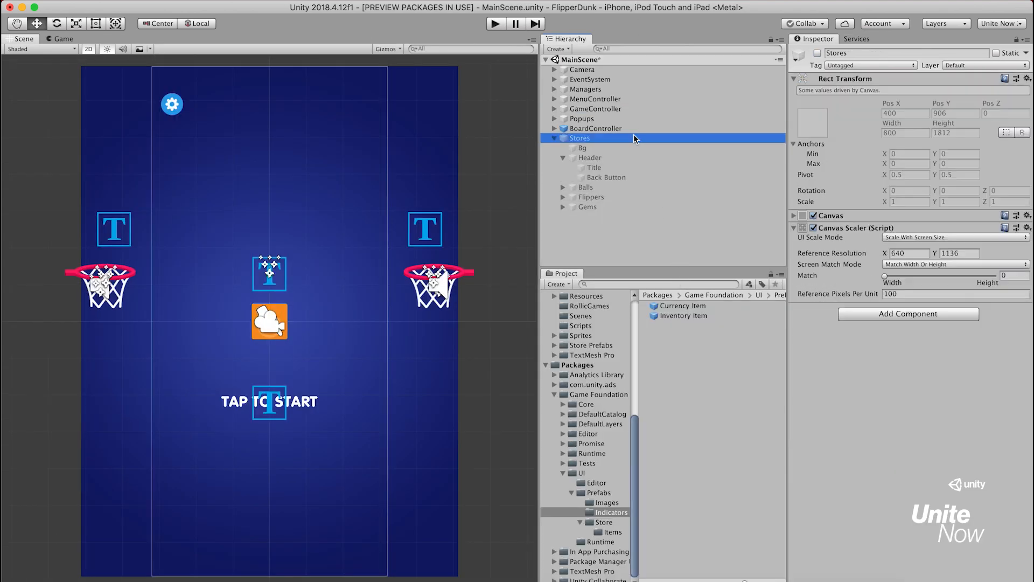
left_click(817, 53)
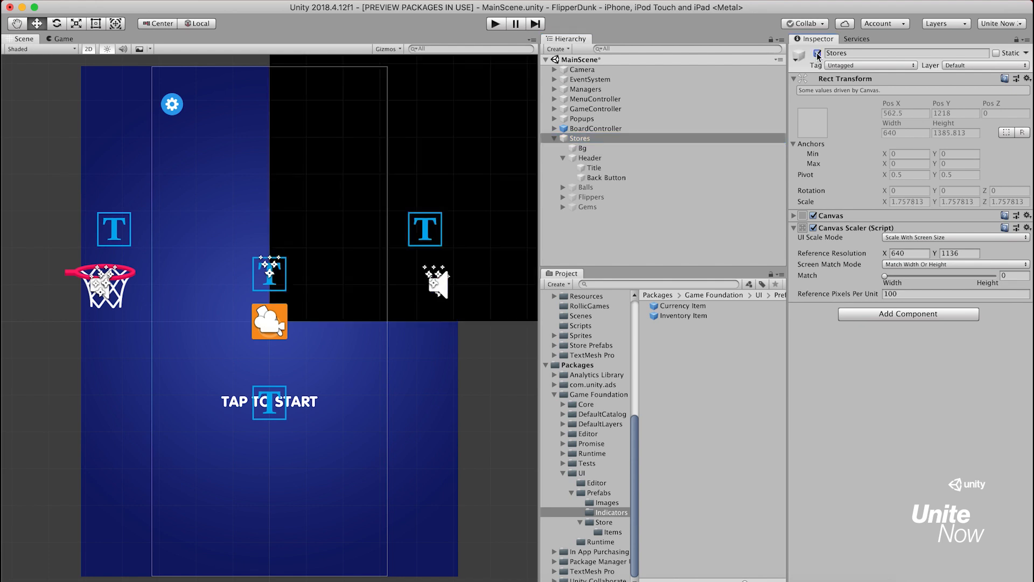
double_click(651, 139)
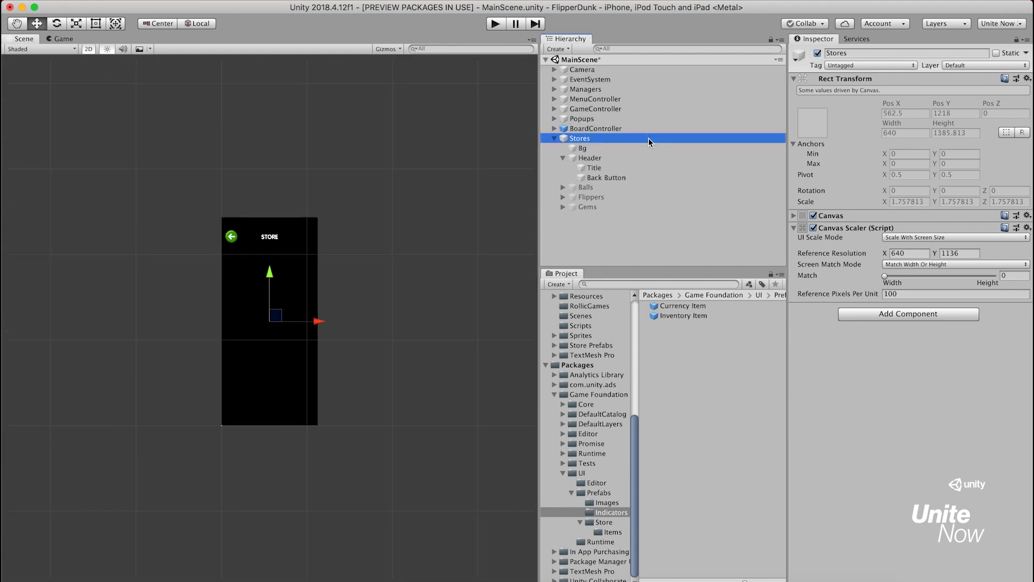
key("q")
scroll(483, 233, "up", 5)
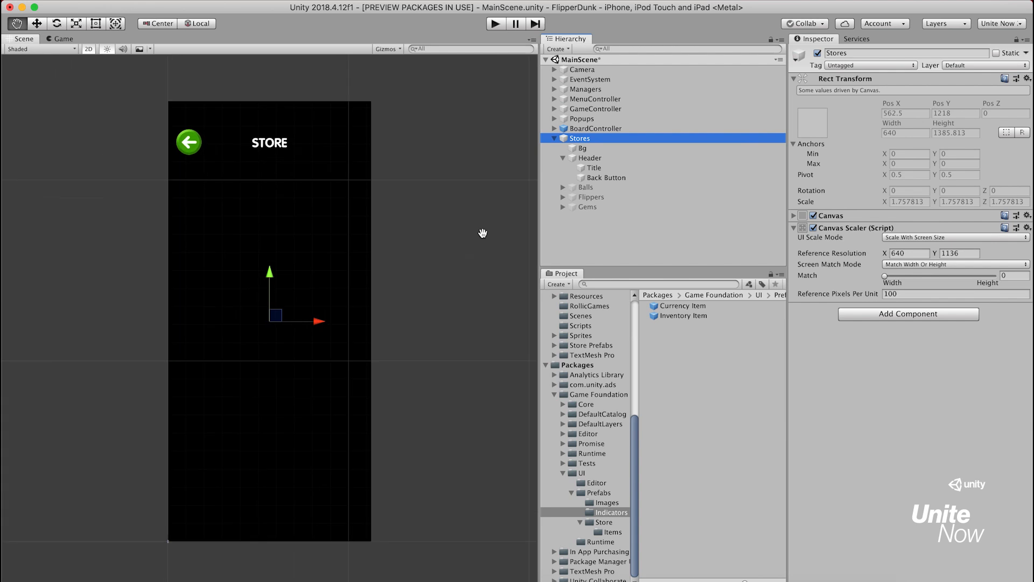
key("w")
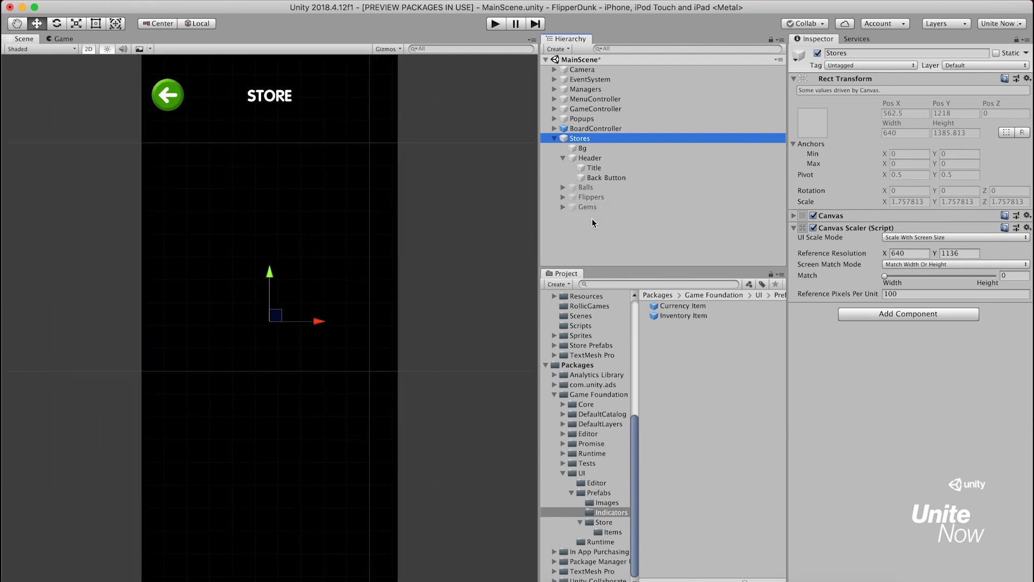
Add the Currency Item prefab as a child of the Stores Header and set its currency to Gem
left_click_drag(707, 306, 643, 159)
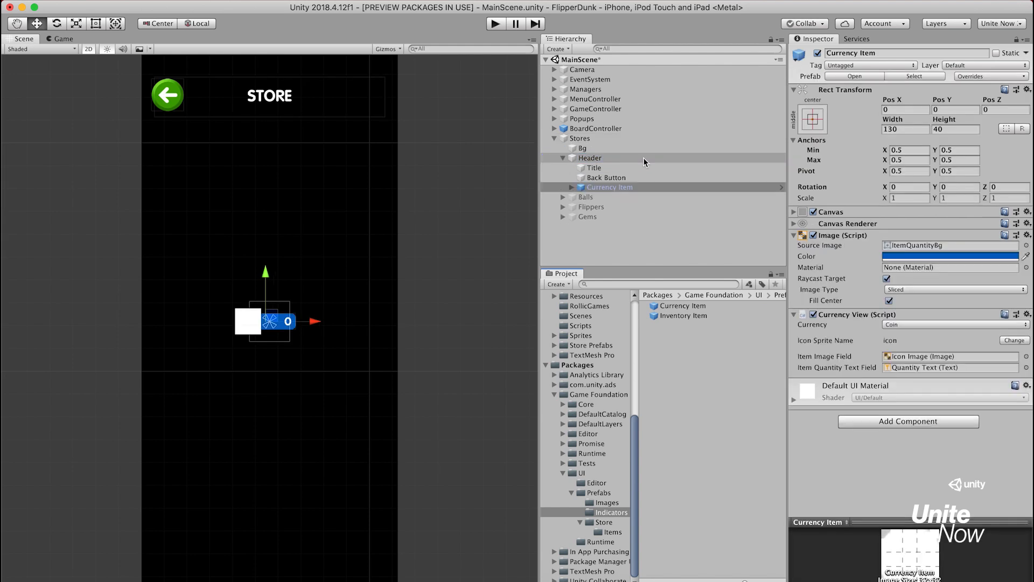
left_click(921, 324)
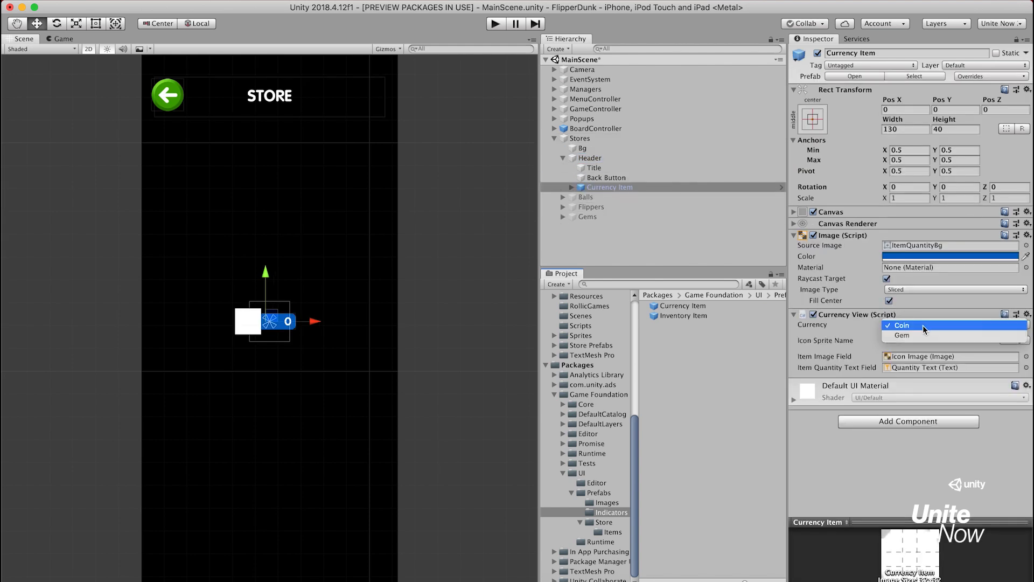
left_click(941, 335)
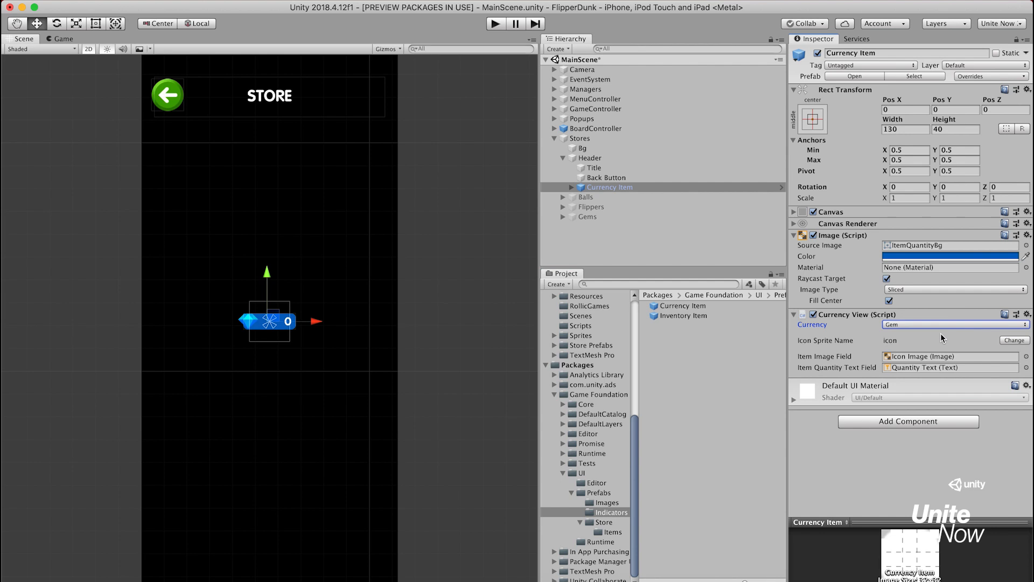
Move the Currency Item beside the STORE title at about X 223, Y 563, and remove its Image component
left_click_drag(282, 321, 368, 95)
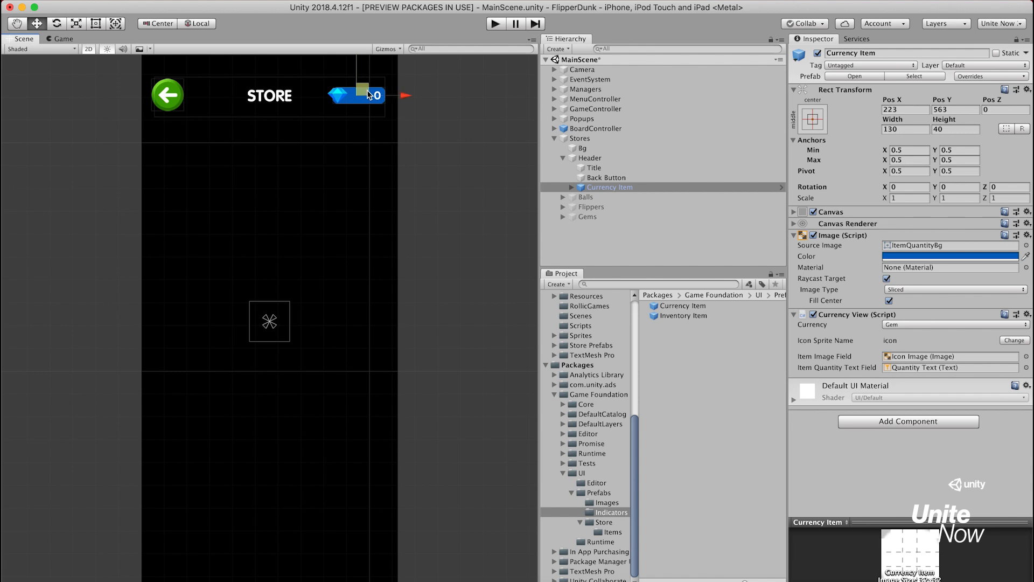
left_click(1027, 235)
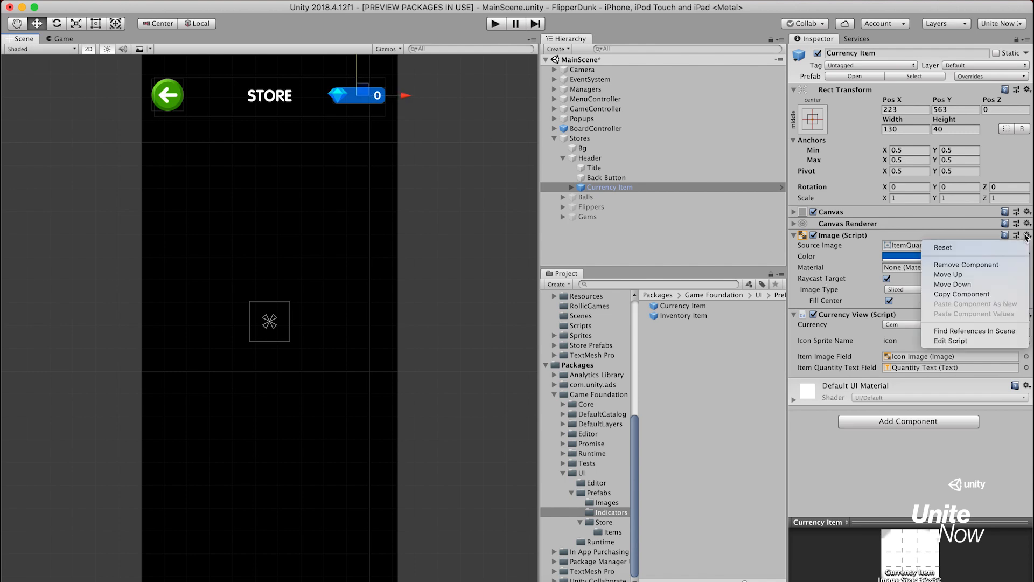
left_click(987, 264)
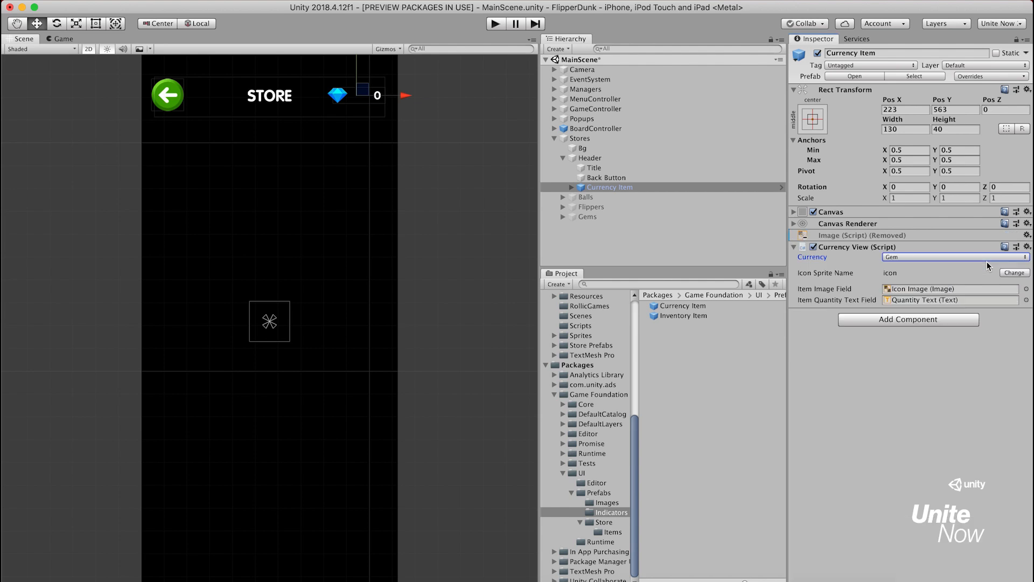
Move the Currency Item's Quantity Text to the left of the gem icon, at about Pos X -191
left_click(573, 187)
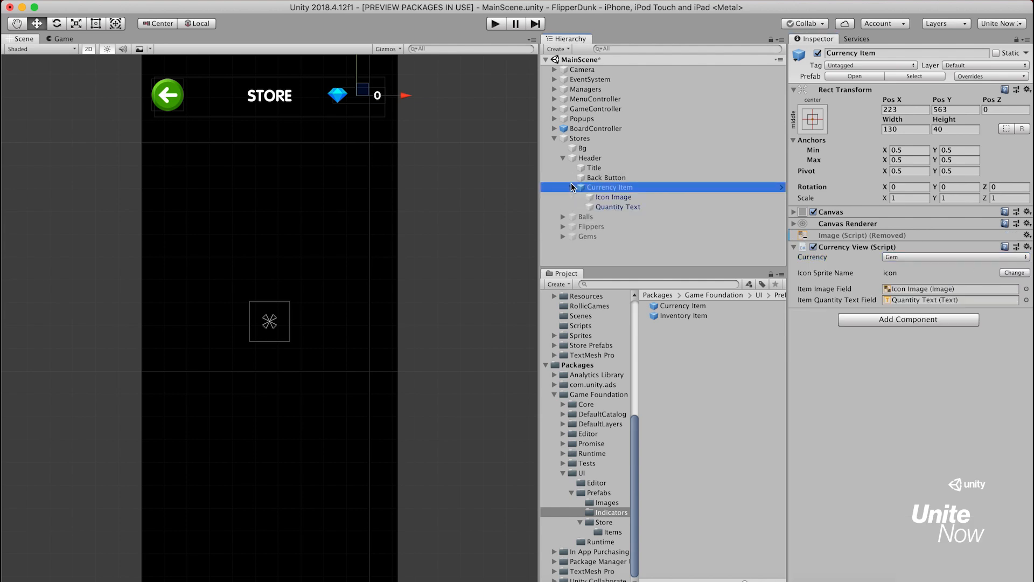
left_click(608, 207)
left_click_drag(414, 96, 359, 100)
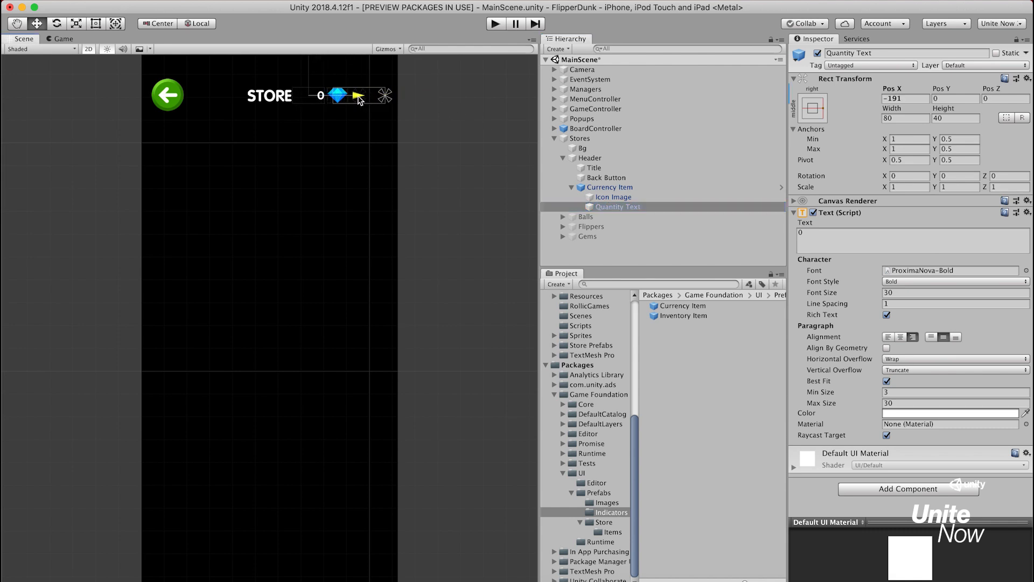
Reposition the Currency Item in the header's right corner at about X 315, Y 557
left_click(601, 187)
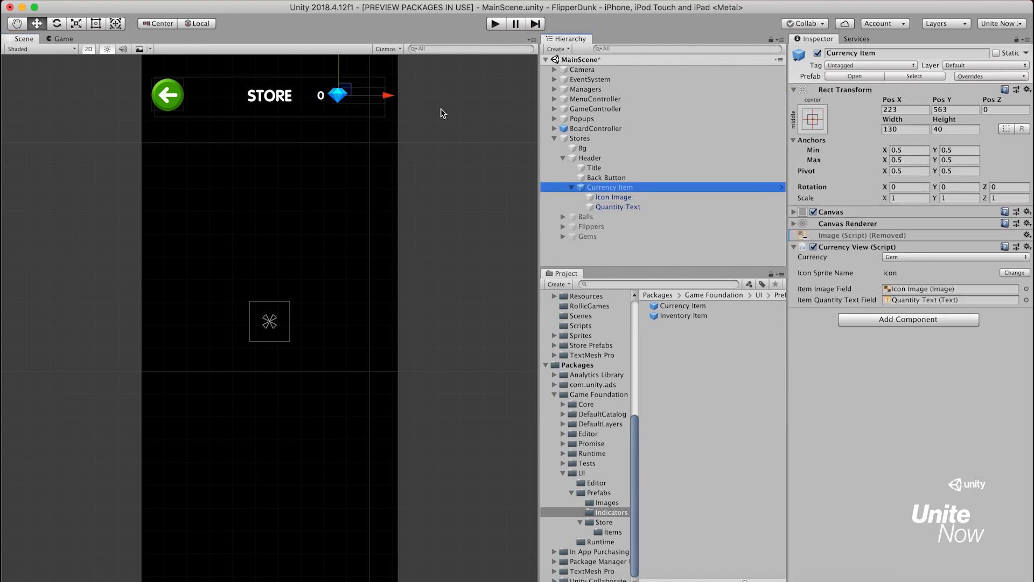
left_click_drag(388, 97, 426, 100)
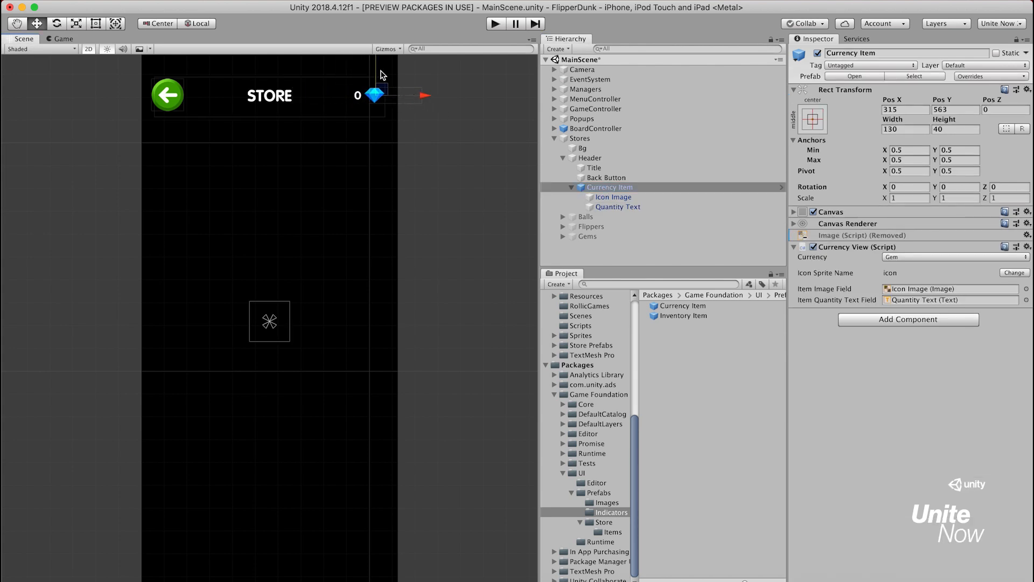
left_click_drag(376, 69, 377, 69)
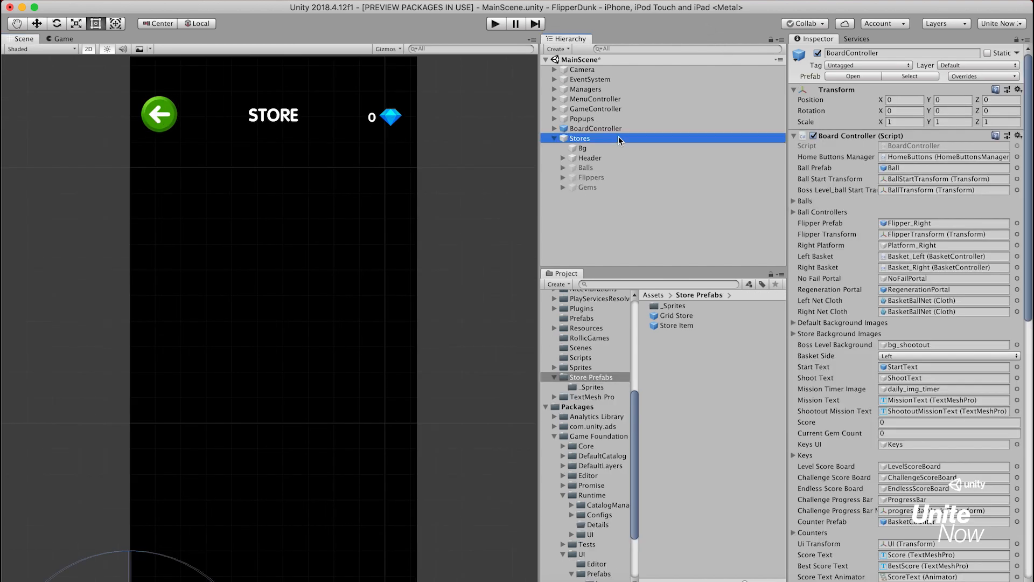
Activate the Gems object under Stores and expand its children
left_click(618, 138)
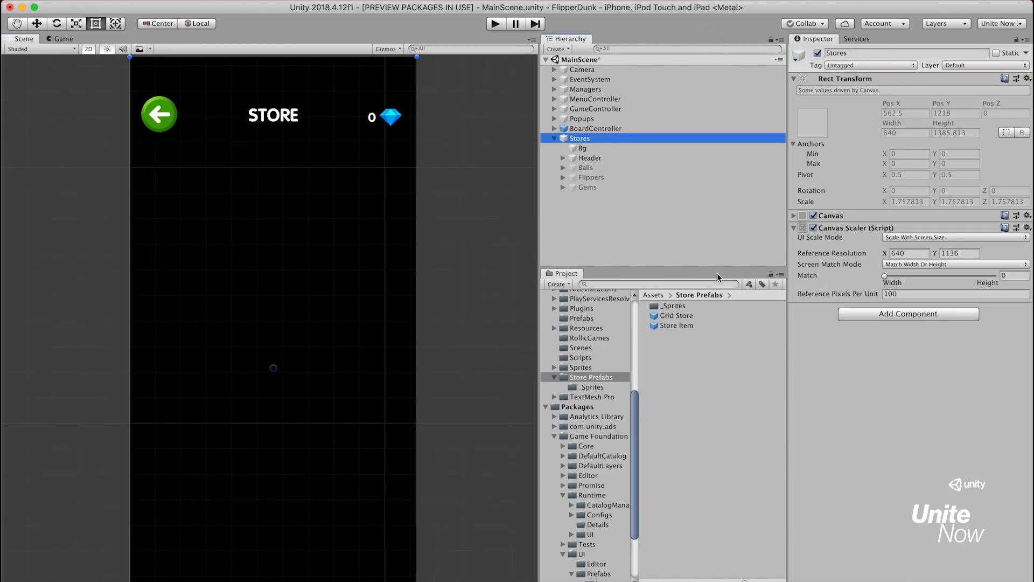
left_click(620, 187)
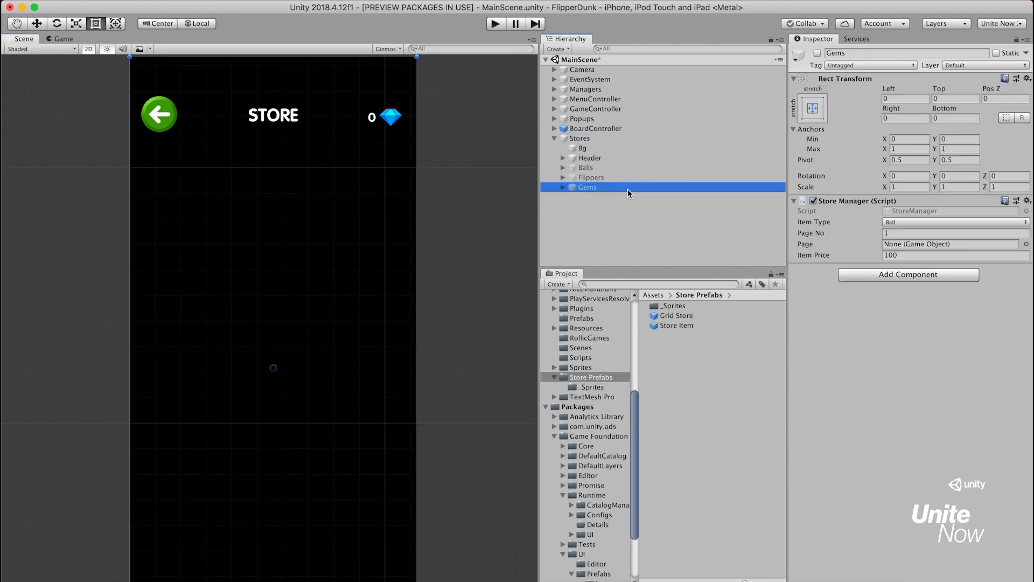
left_click(817, 53)
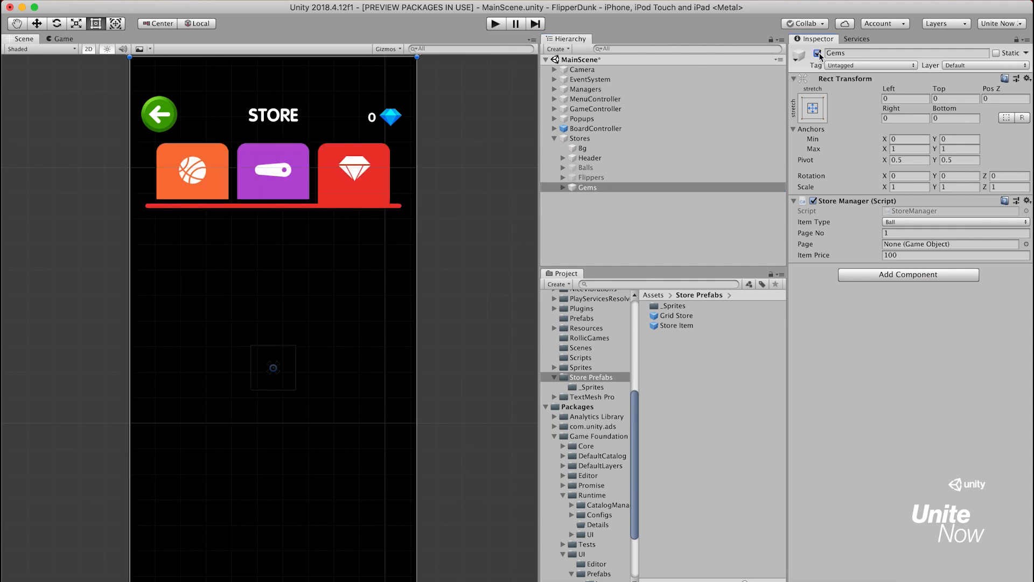
left_click(563, 187)
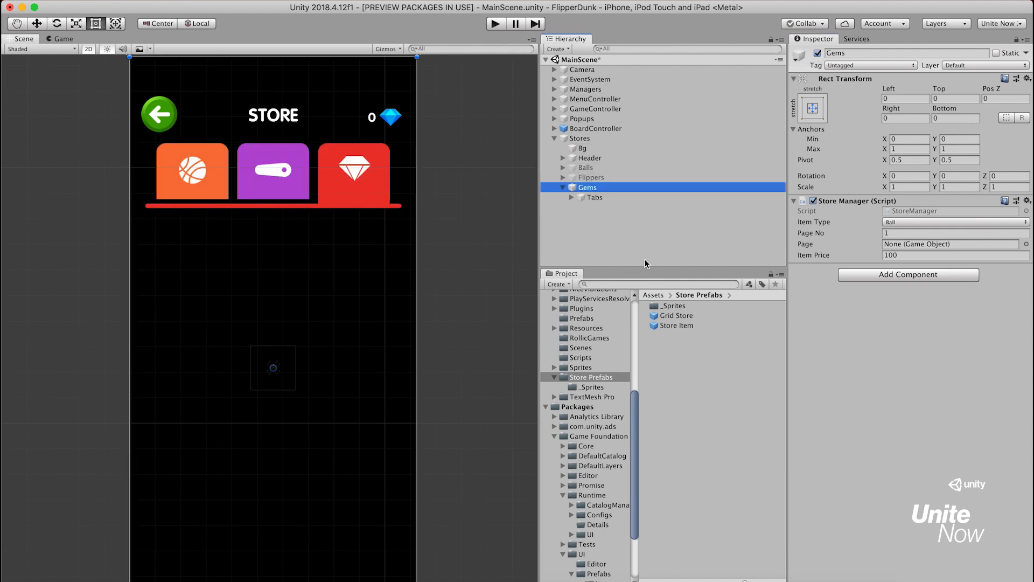
Place the Grid Store prefab under Gems with its Top offset at about 366, and set its Store View category to gem packs
left_click(696, 316)
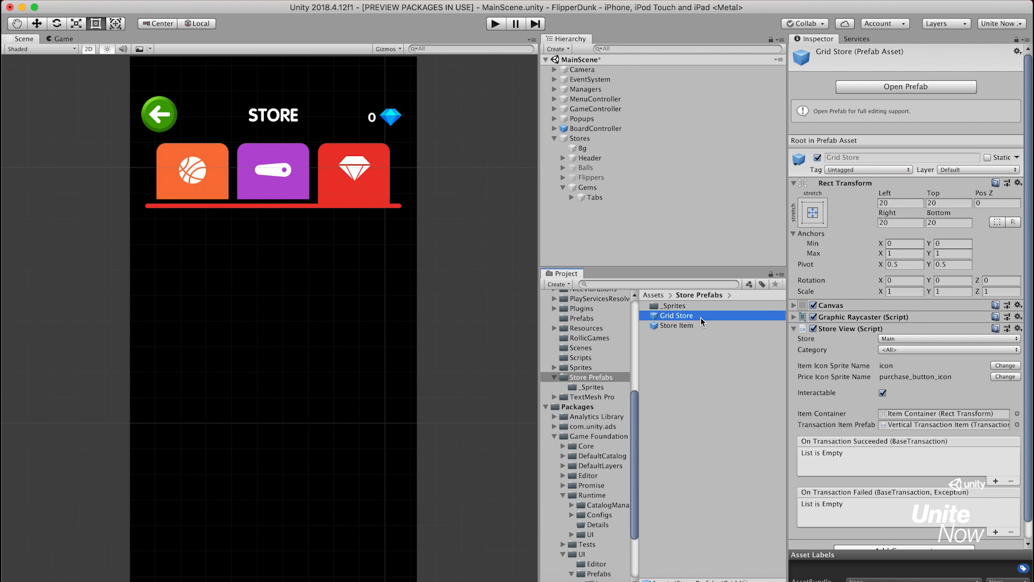
left_click_drag(702, 320, 619, 185)
left_click_drag(326, 65, 340, 216)
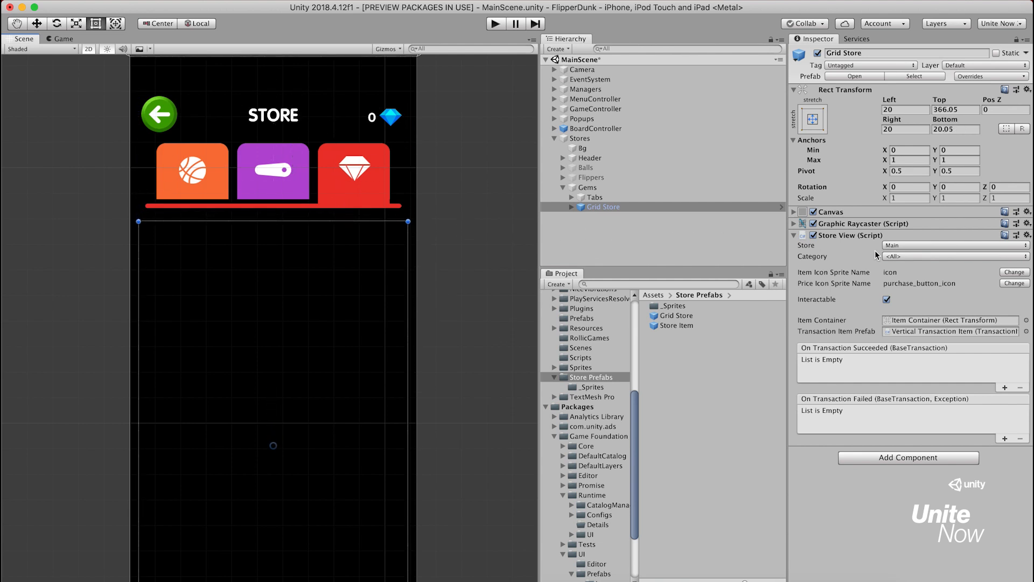
left_click(917, 257)
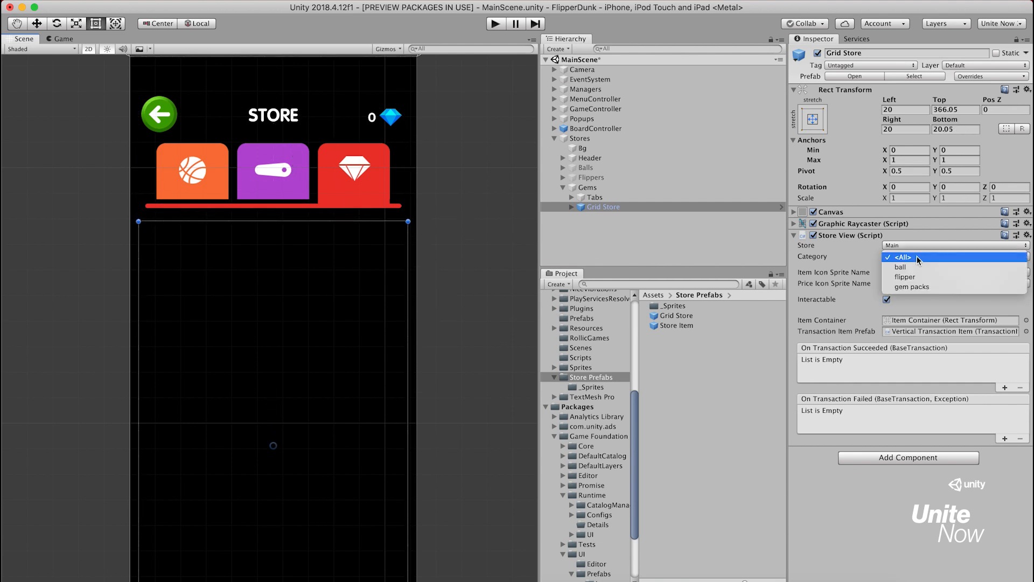
left_click(940, 285)
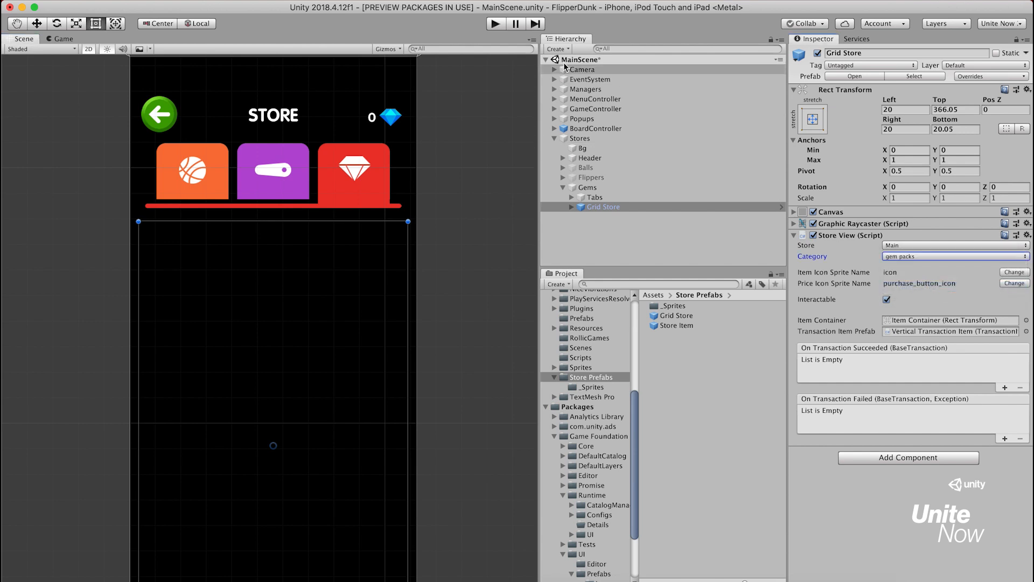
Run the game to check the gem packs by scrolling through the store grid, and stop play mode
left_click(497, 24)
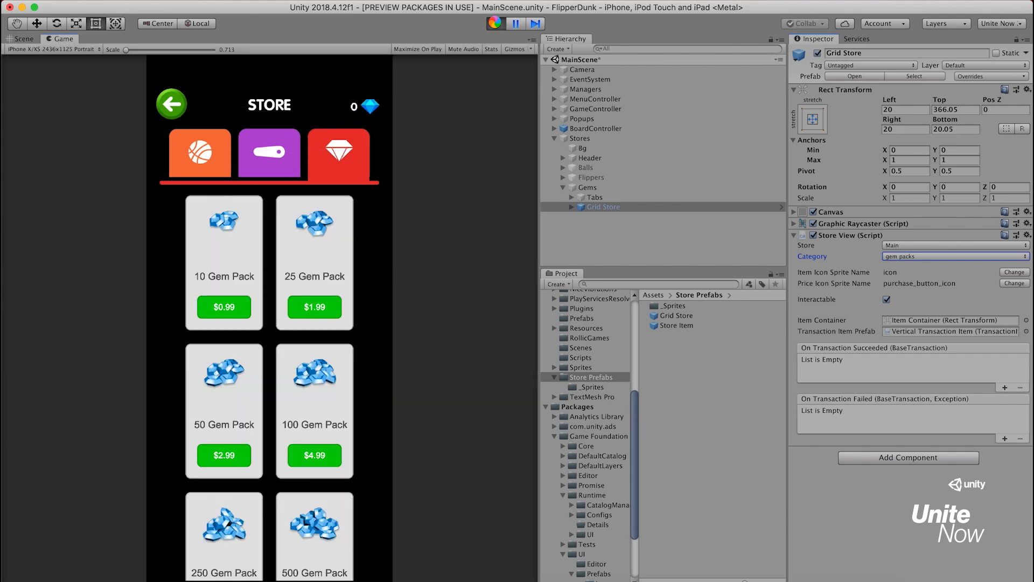
scroll(339, 324, "down", 2)
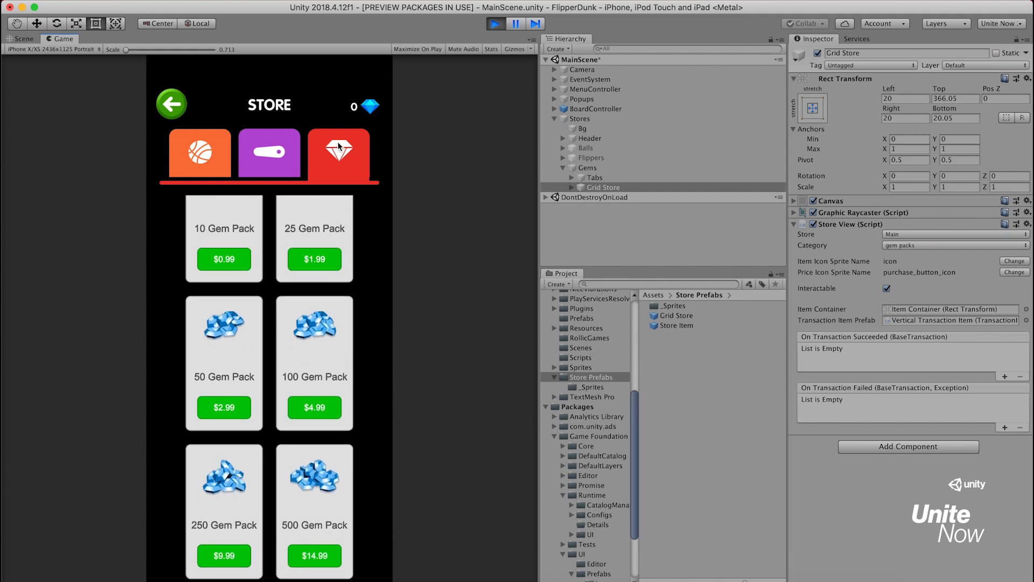
left_click_drag(325, 270, 303, 406)
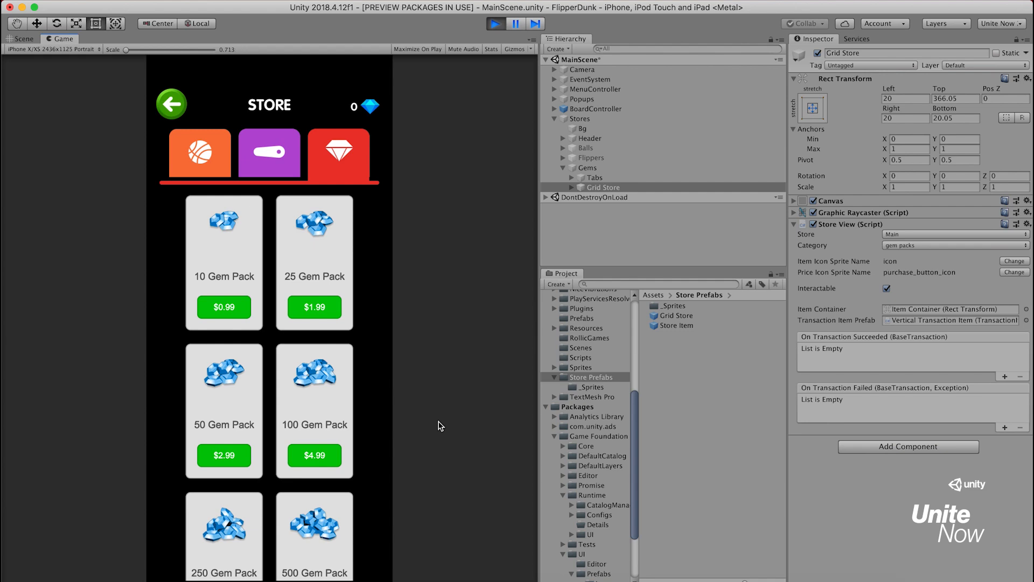
left_click(497, 24)
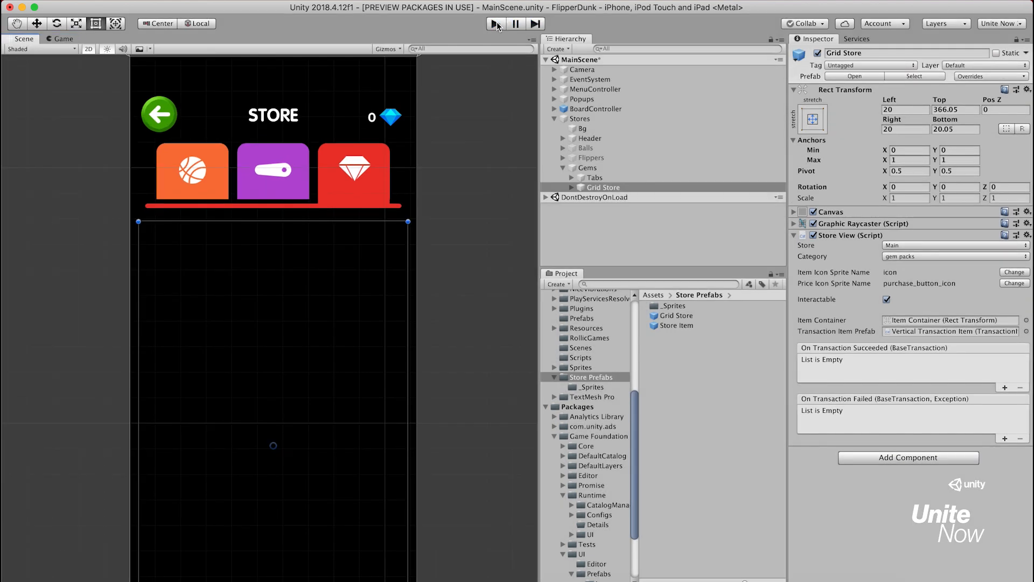
Duplicate the Store Item prefab and name the copy "Store Item - Gem Pack"
left_click(677, 326)
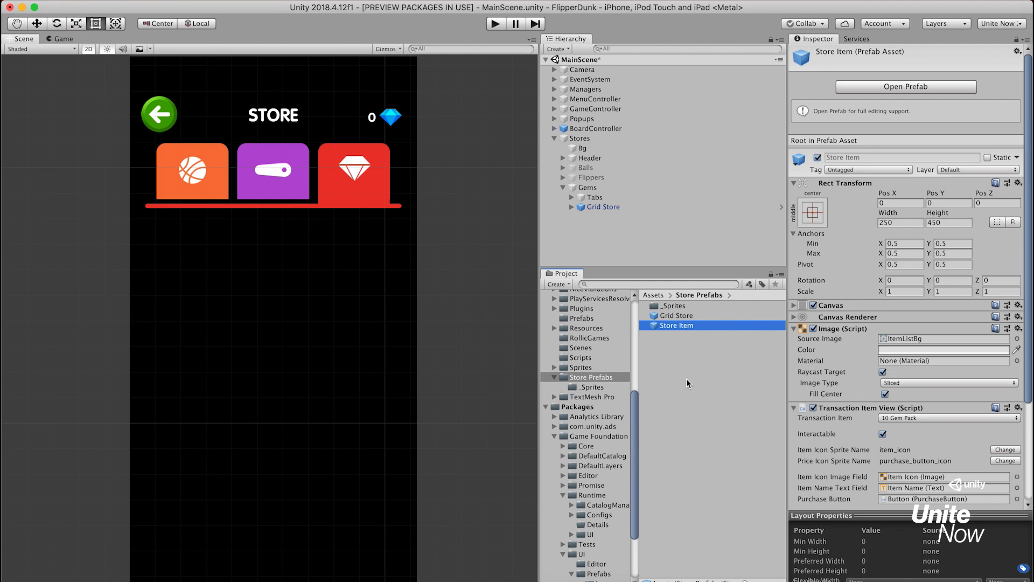
key("super+d")
key("Return")
key("Right")
key("BackSpace")
type("- Gem Pack")
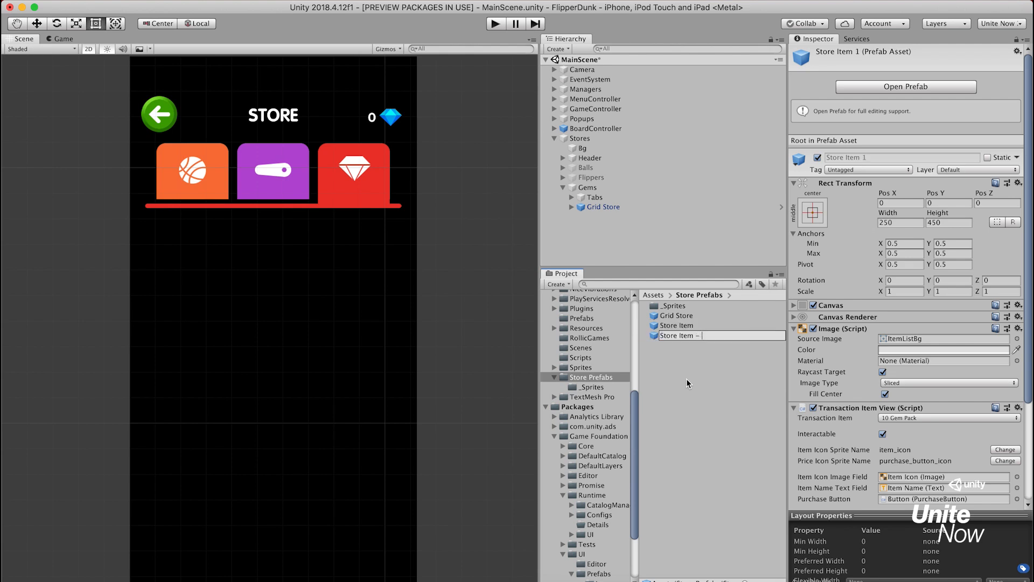
key("Return")
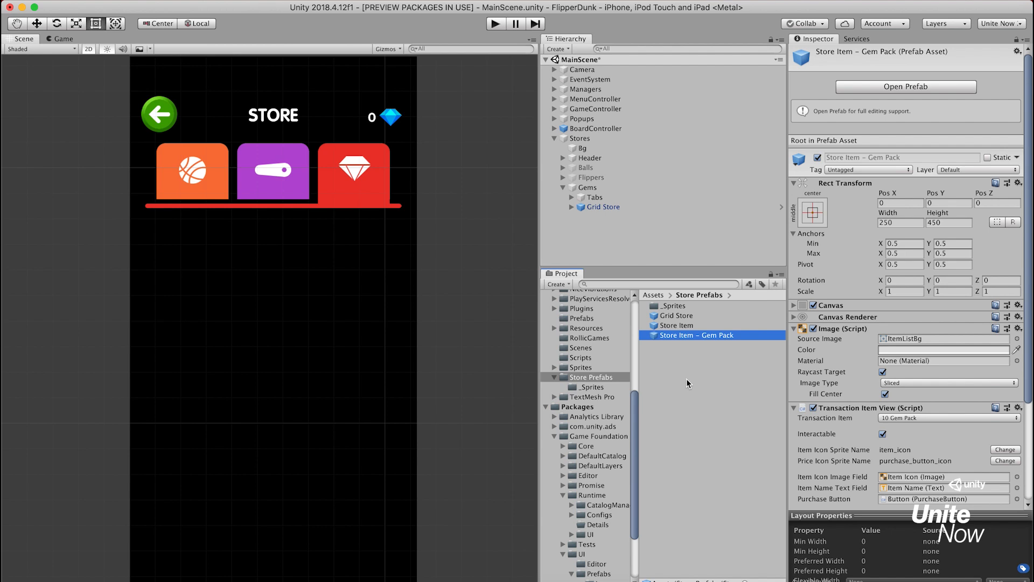
Open the Store Item - Gem Pack prefab and set its background source image to store_item_bg
double_click(654, 336)
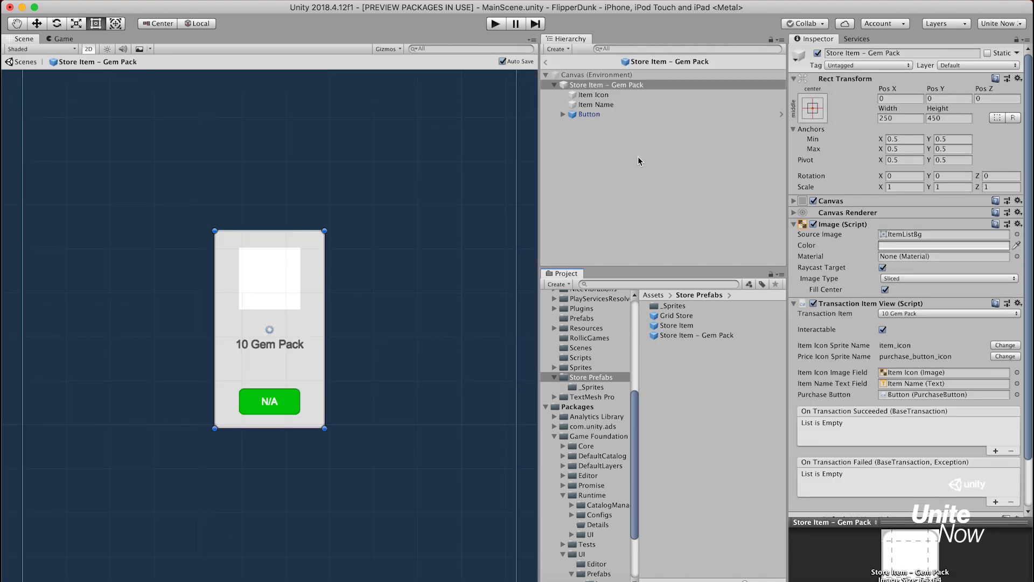
left_click(1017, 234)
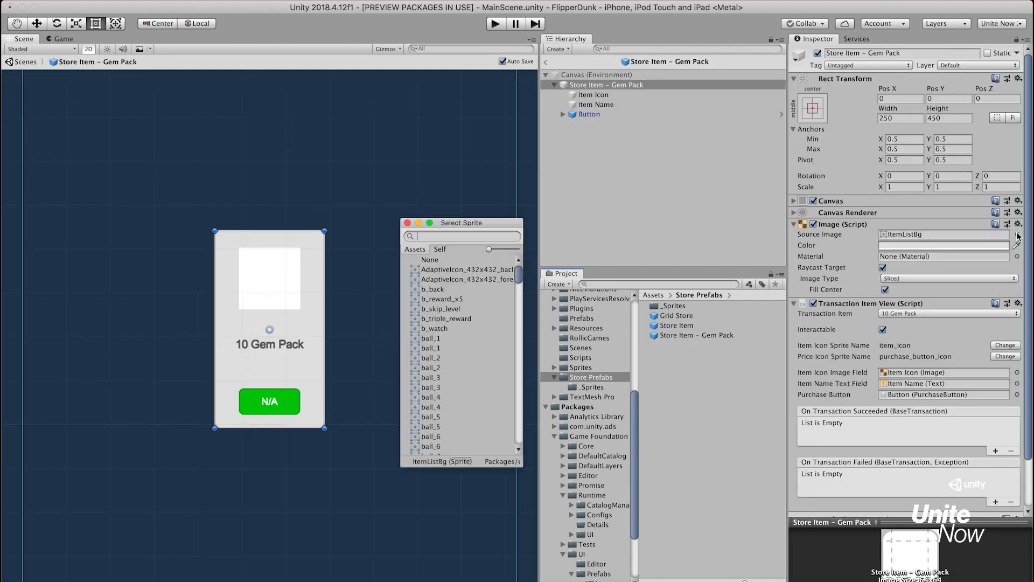
type("stor")
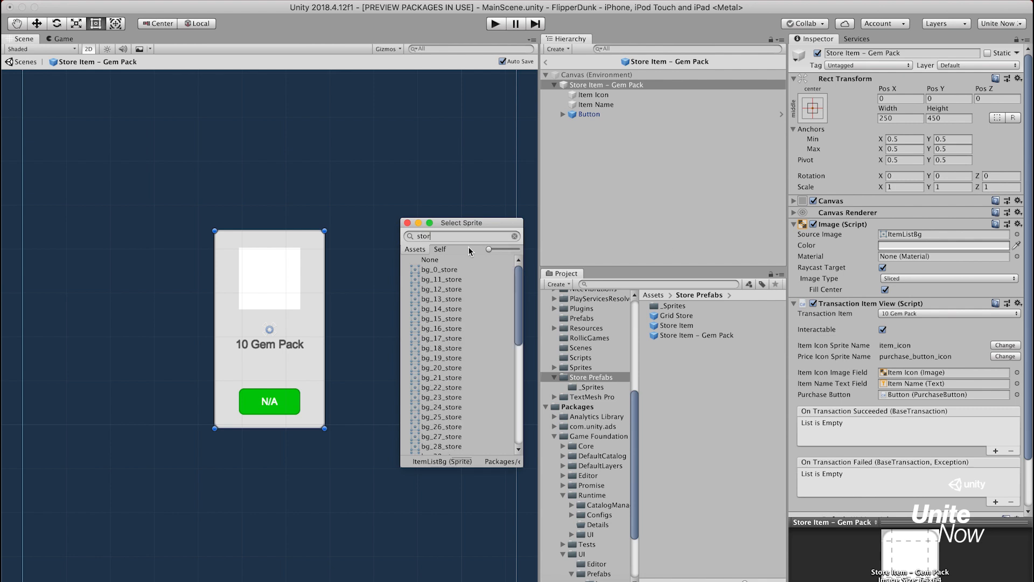
type("e_ite")
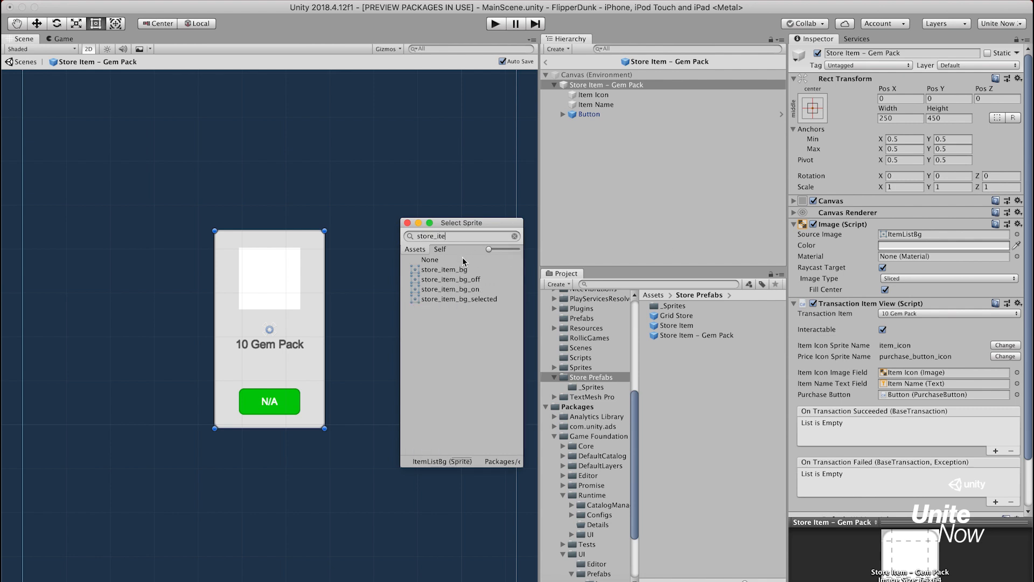
left_click(459, 271)
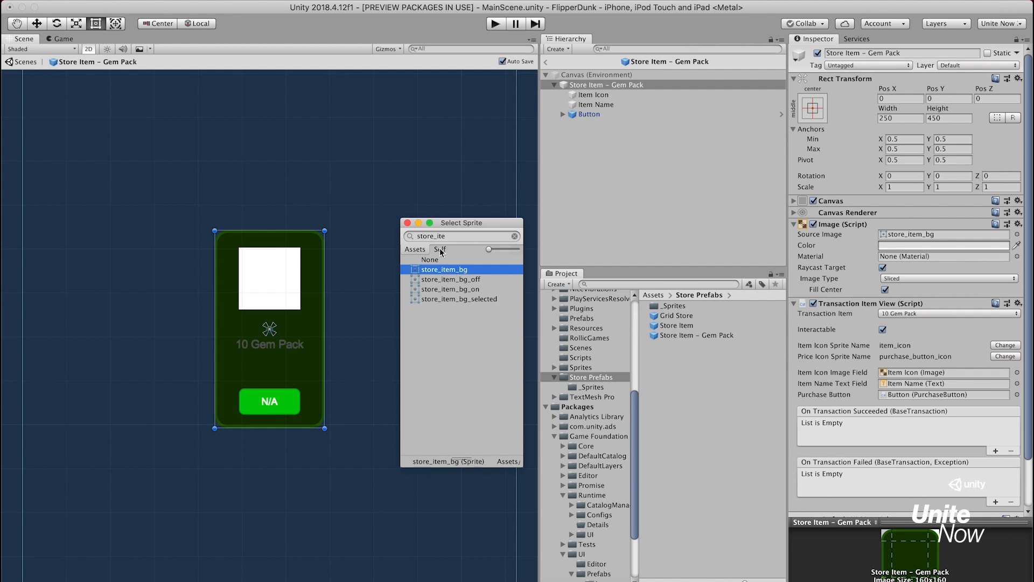
left_click(408, 223)
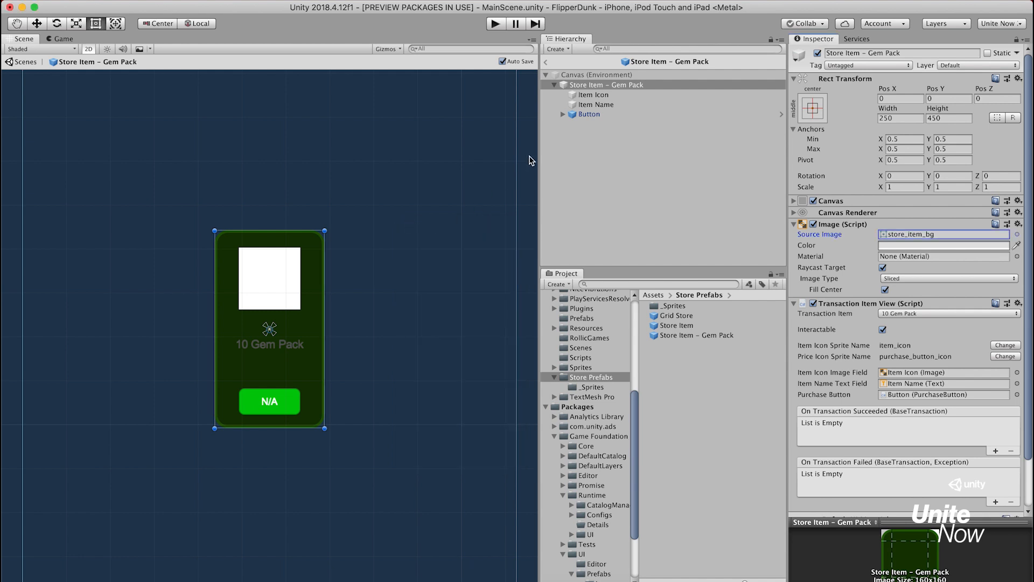
Change the Item Name text to the VAG-Rounded-Std-Bold_47297 font in white
left_click(597, 105)
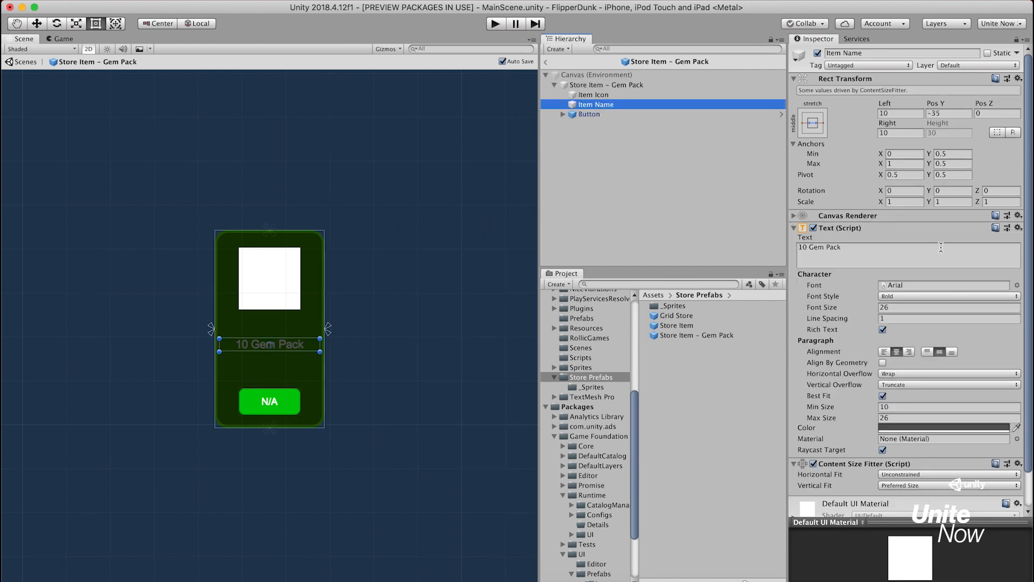
left_click(1017, 285)
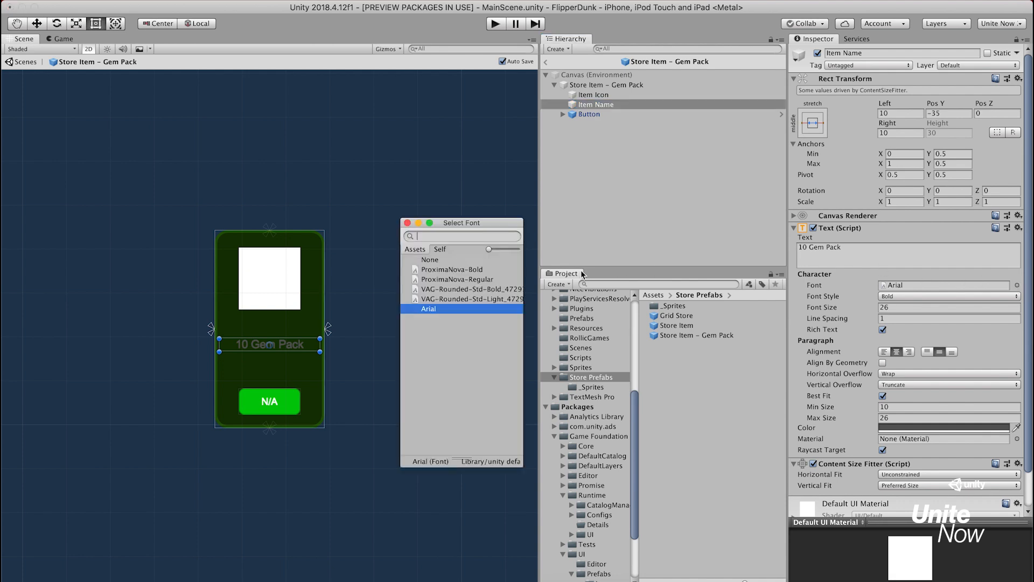
double_click(499, 289)
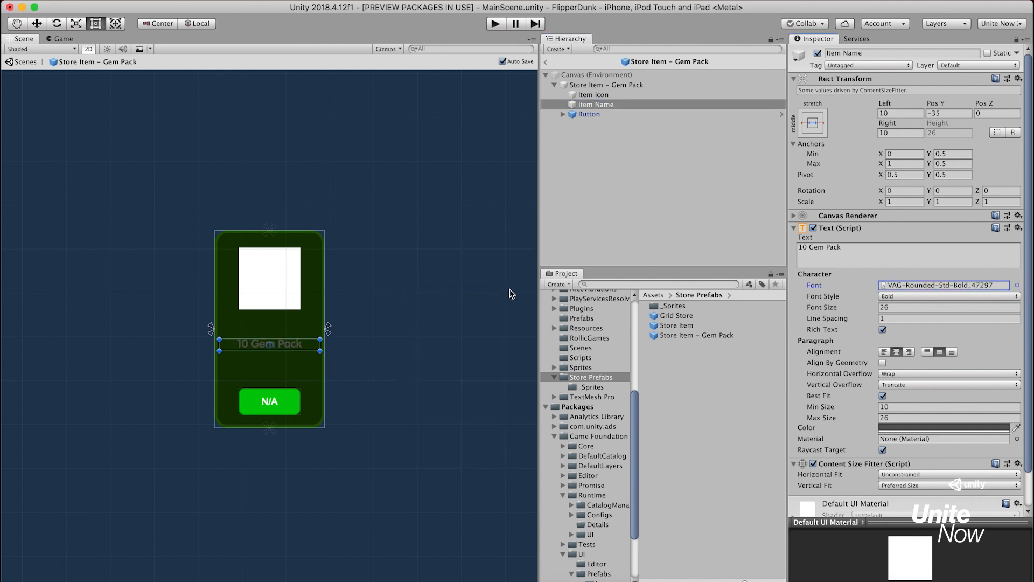
left_click(897, 426)
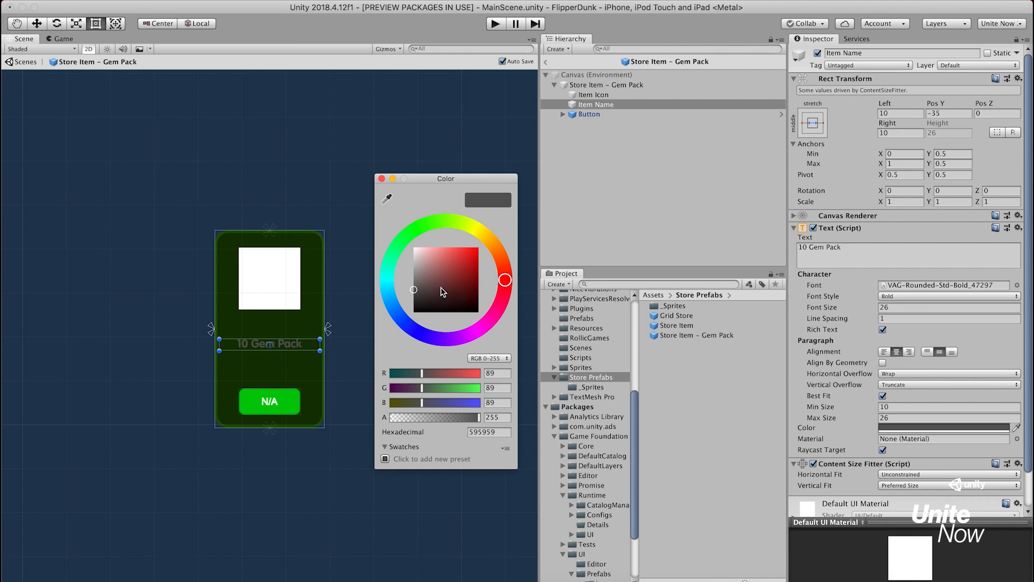
left_click_drag(444, 291, 391, 235)
left_click(382, 179)
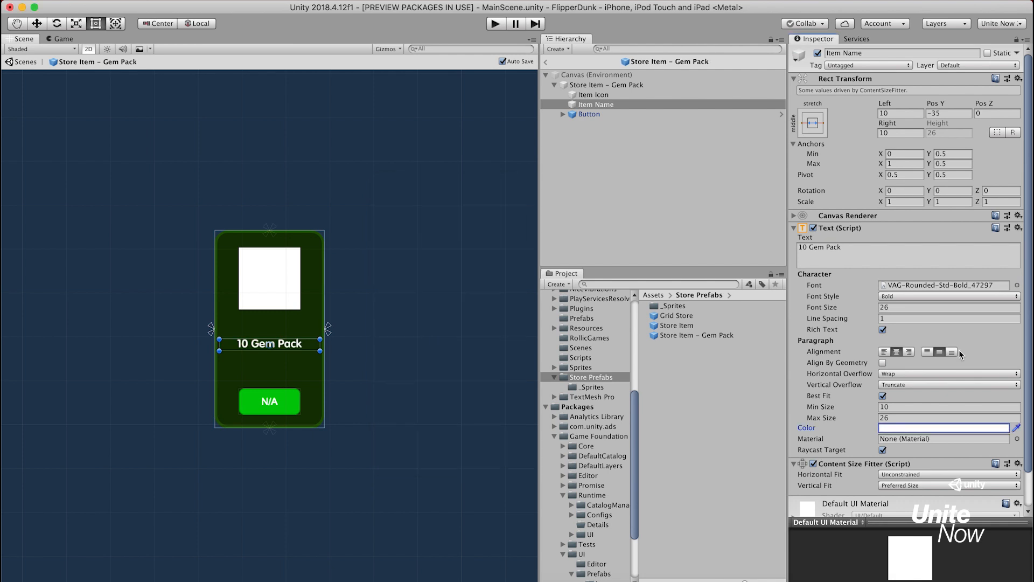
Set both the font size and the best-fit maximum size of the Item Name text to 22
left_click(919, 312)
type("22")
left_click(912, 418)
type("22")
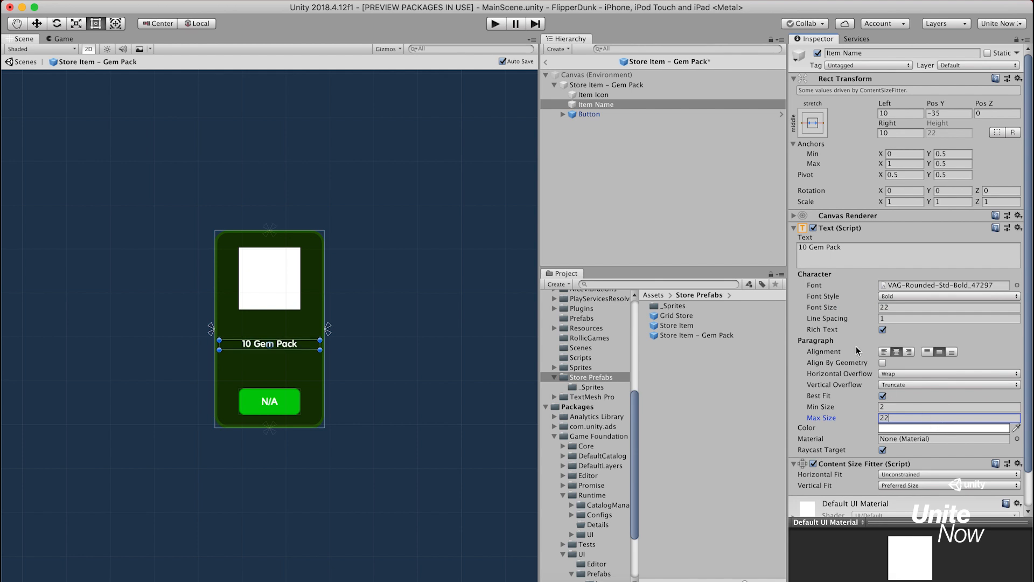
Give the prefab's Button the store_button source image and set its image color to white (FFFFFF)
left_click(594, 114)
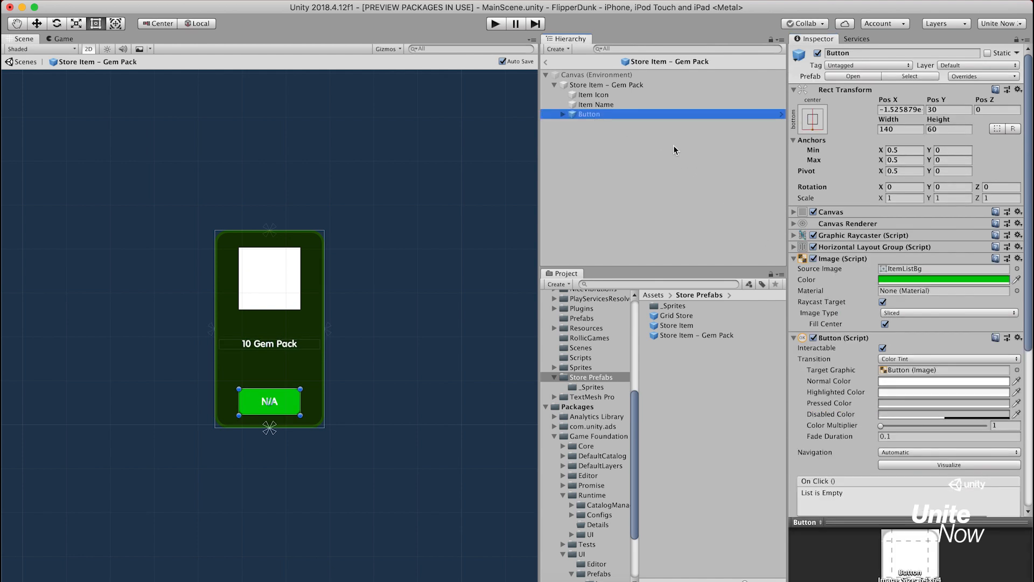
left_click(1017, 268)
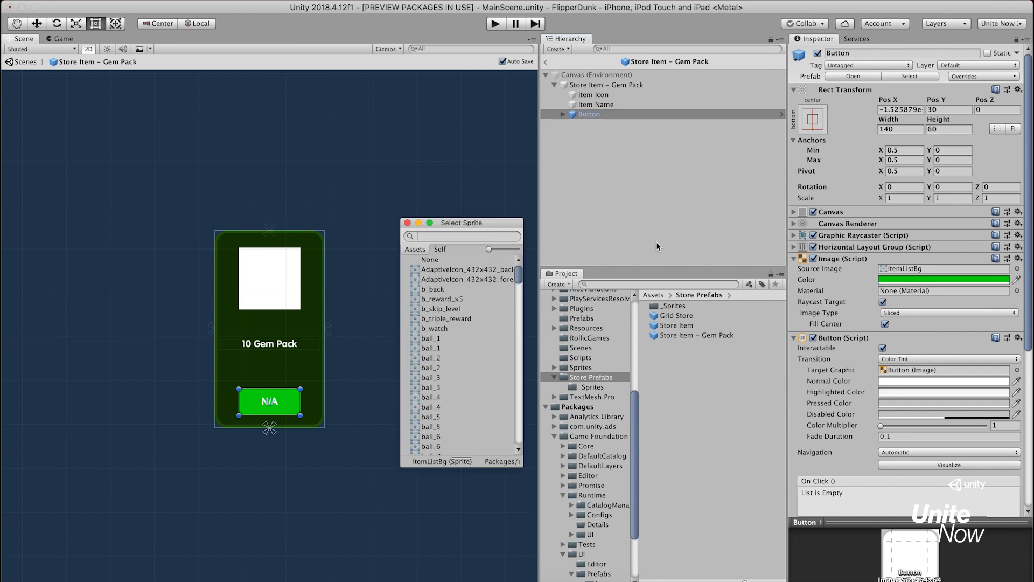
type("store_butt")
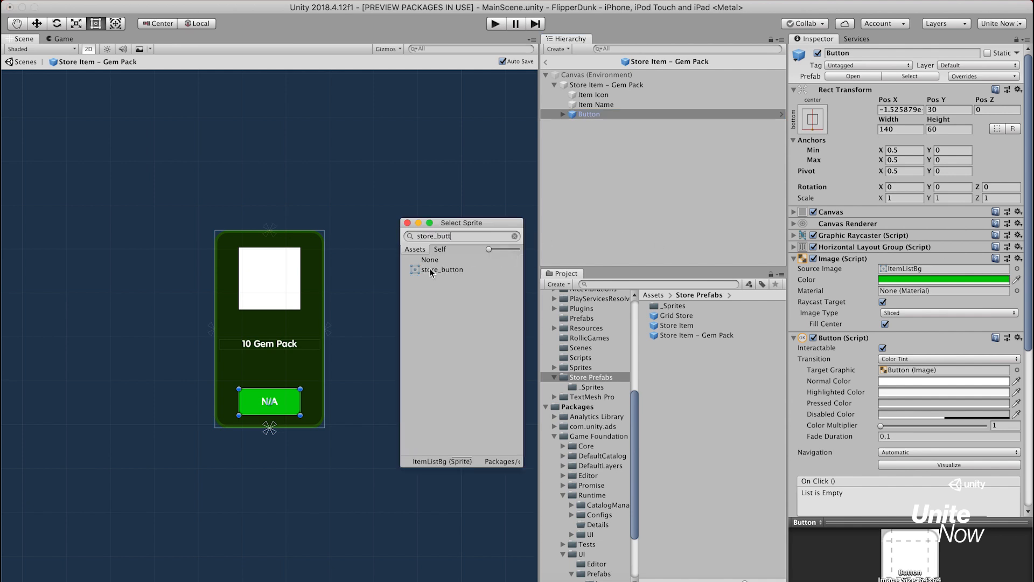
left_click(431, 270)
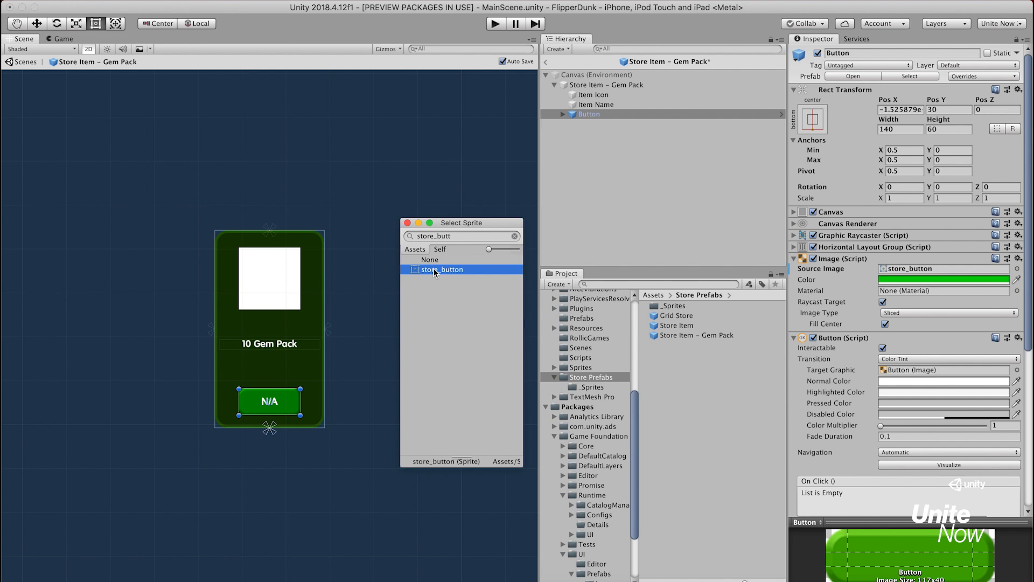
left_click(407, 225)
left_click(920, 279)
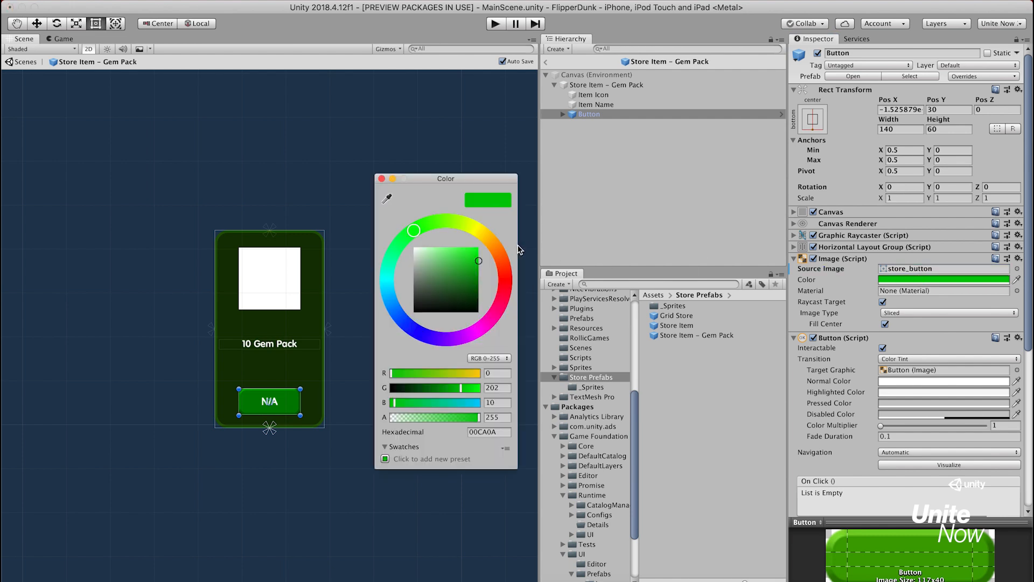
left_click_drag(451, 269, 359, 209)
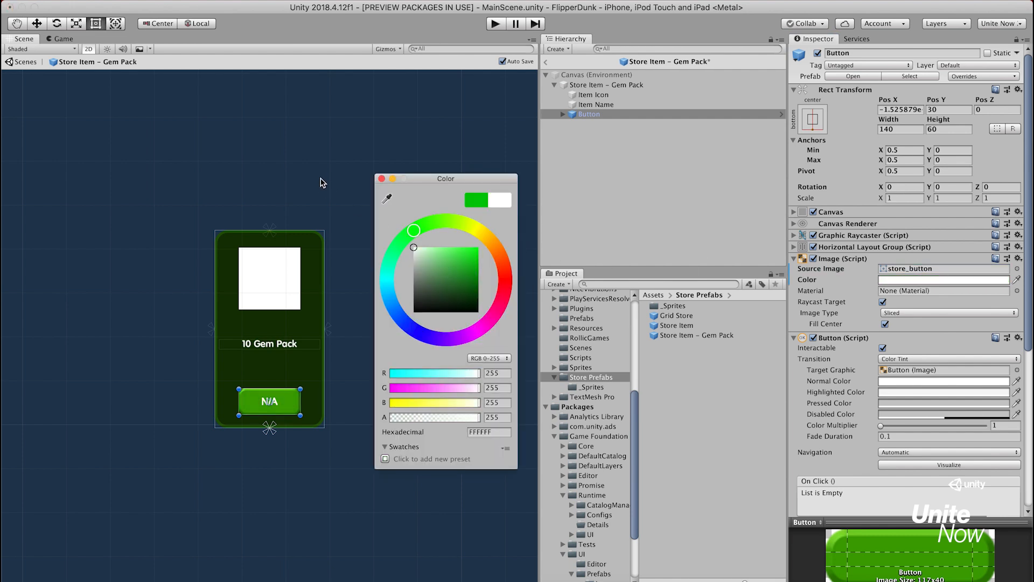
left_click(382, 179)
Resize the Button to 117 wide and 40 high, and leave the prefab to return to MainScene
left_click(903, 128)
type("117")
key("Tab")
type("40")
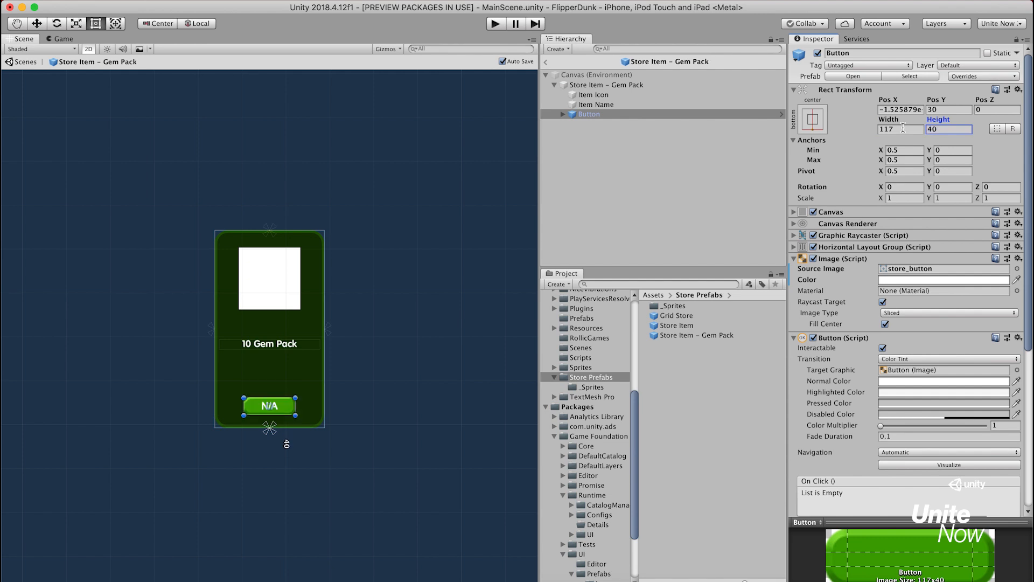
left_click(587, 84)
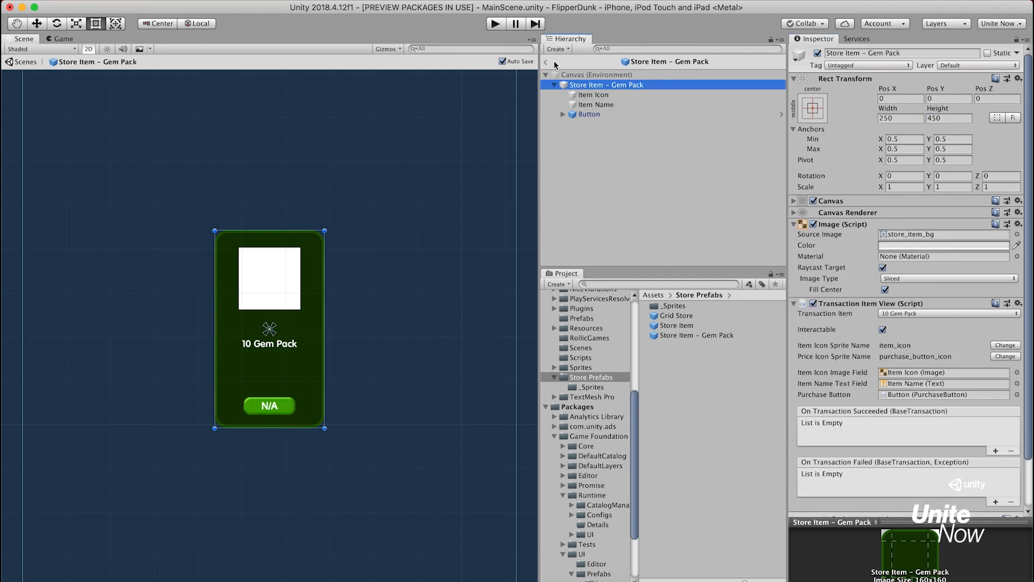
left_click(546, 62)
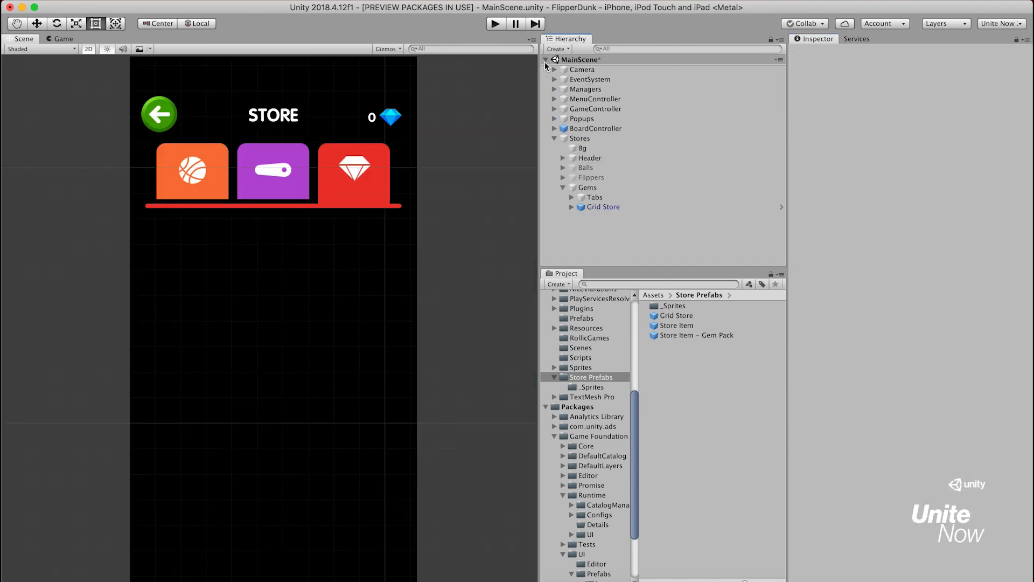
Assign the Store Item - Gem Pack prefab as the Grid Store's Transaction Item Prefab
left_click(614, 207)
left_click(688, 336)
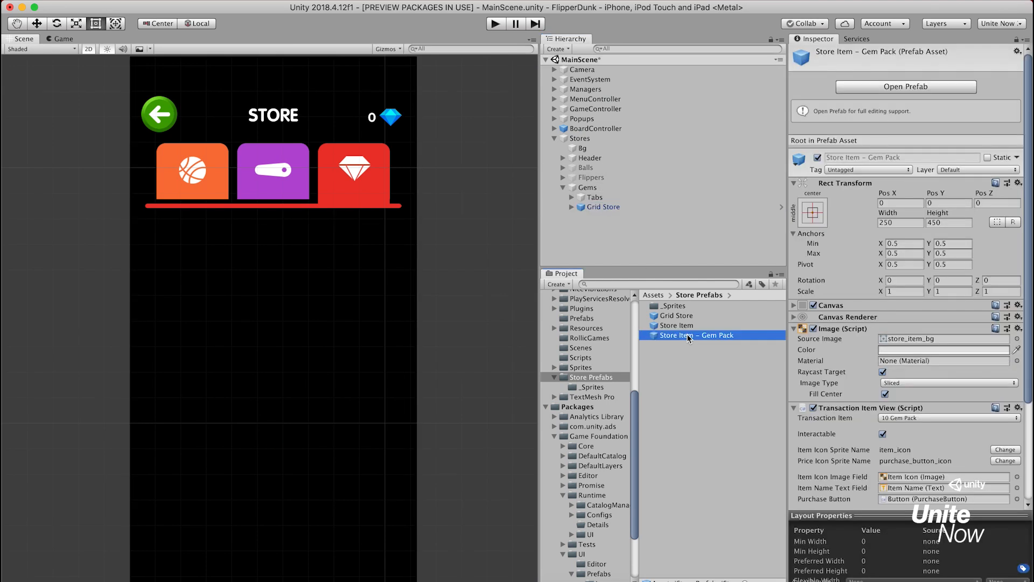
left_click(610, 208)
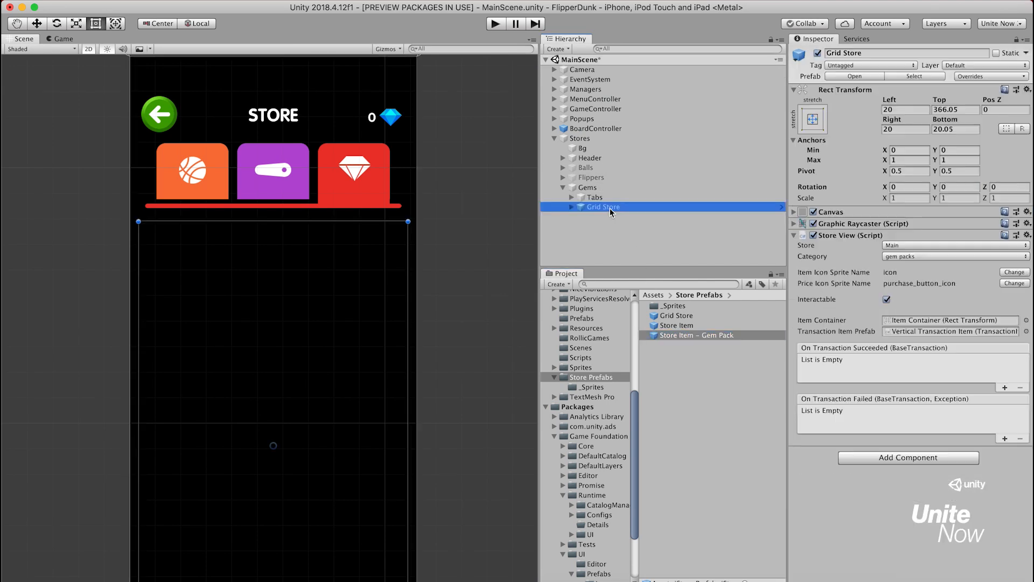
left_click_drag(688, 335, 922, 334)
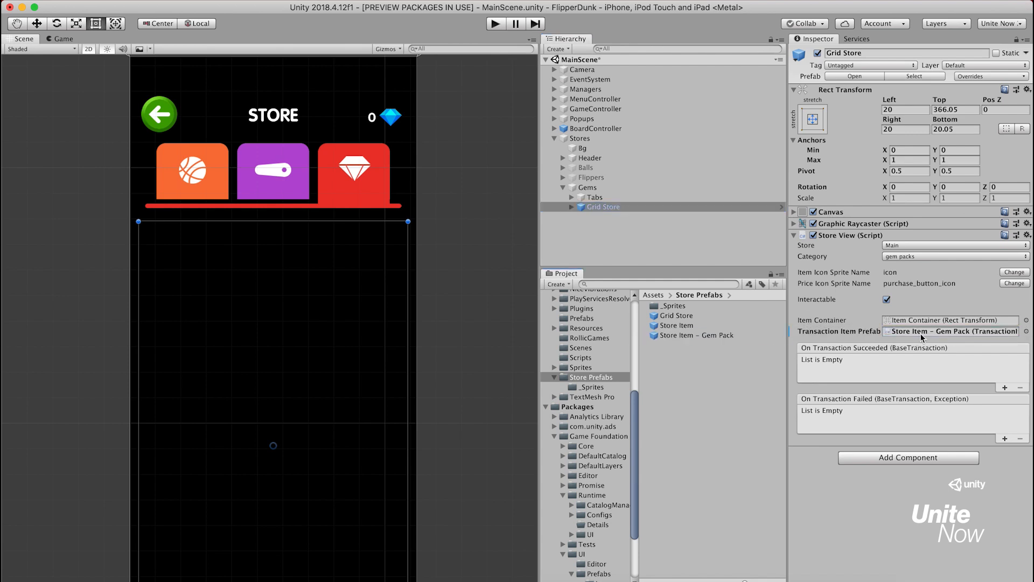
Run the game and set the Gems Item Container's Grid Layout Group cell size to X 165 and Y 250
left_click(494, 24)
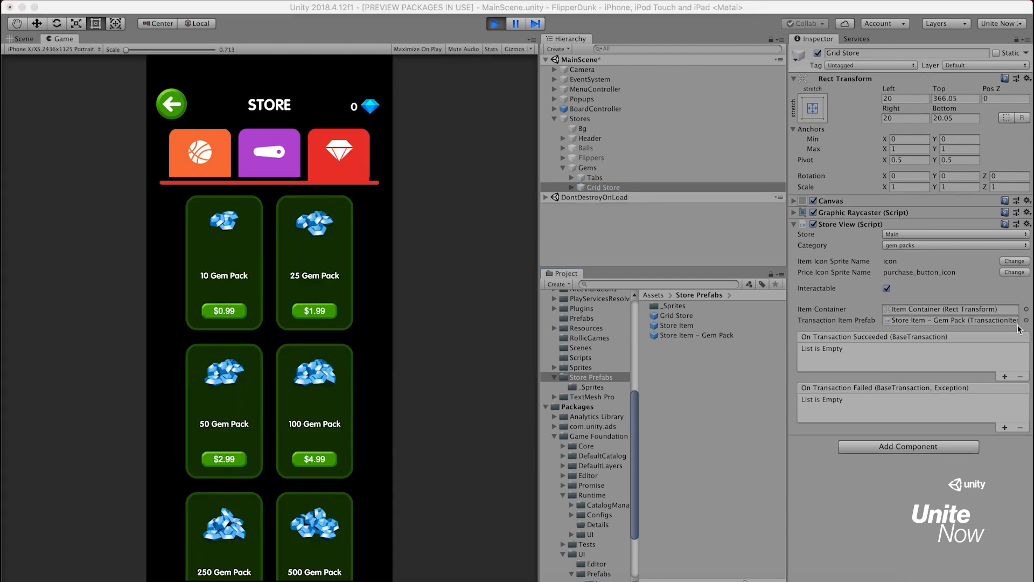
left_click(571, 187)
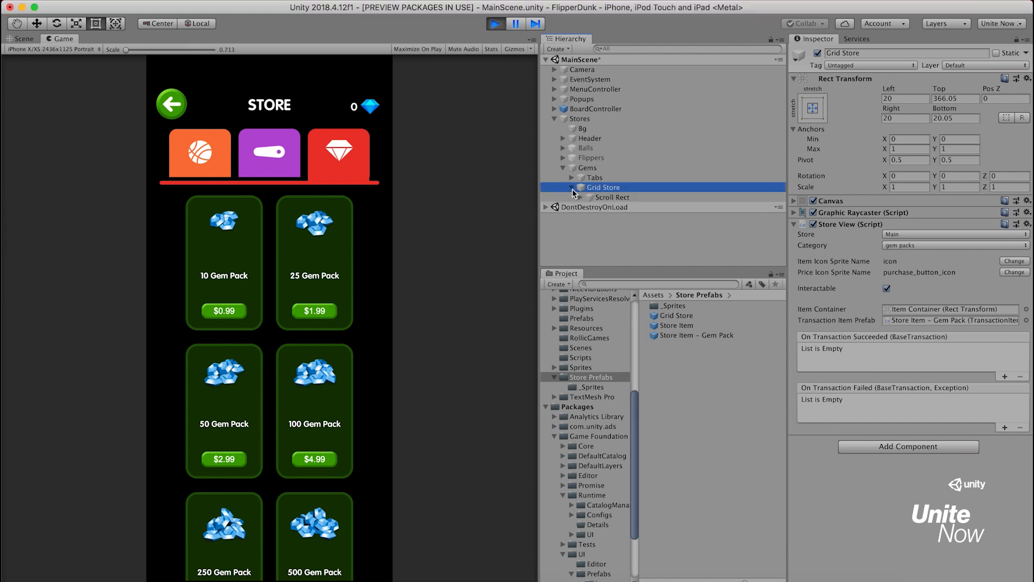
left_click(580, 197)
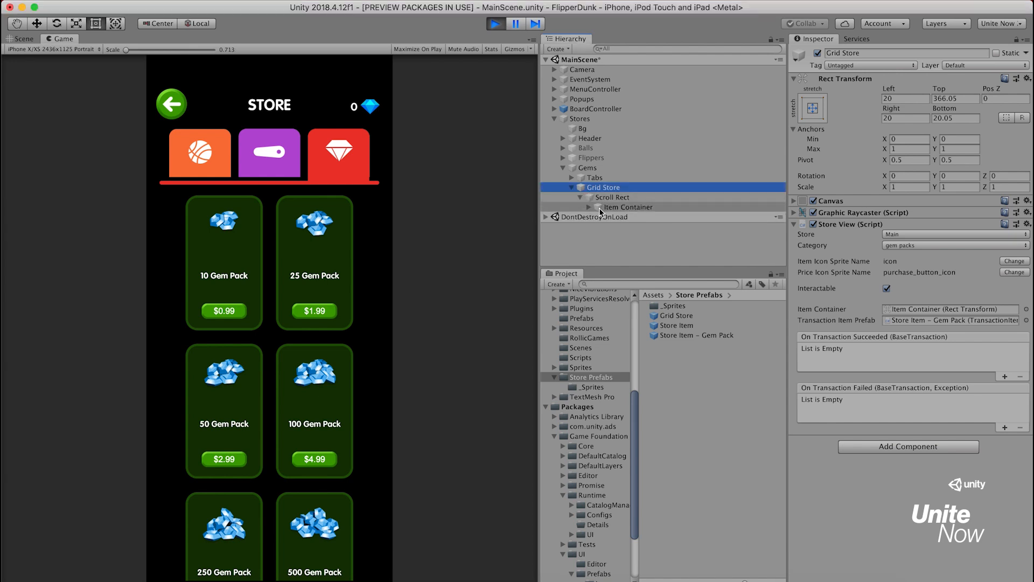
left_click(599, 207)
left_click(911, 299)
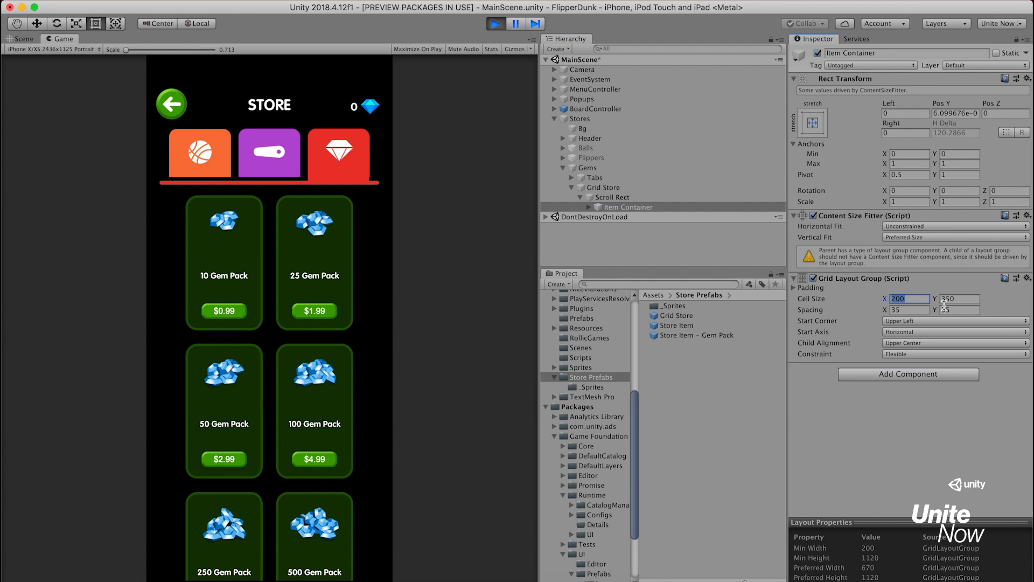
type("165")
key("Tab")
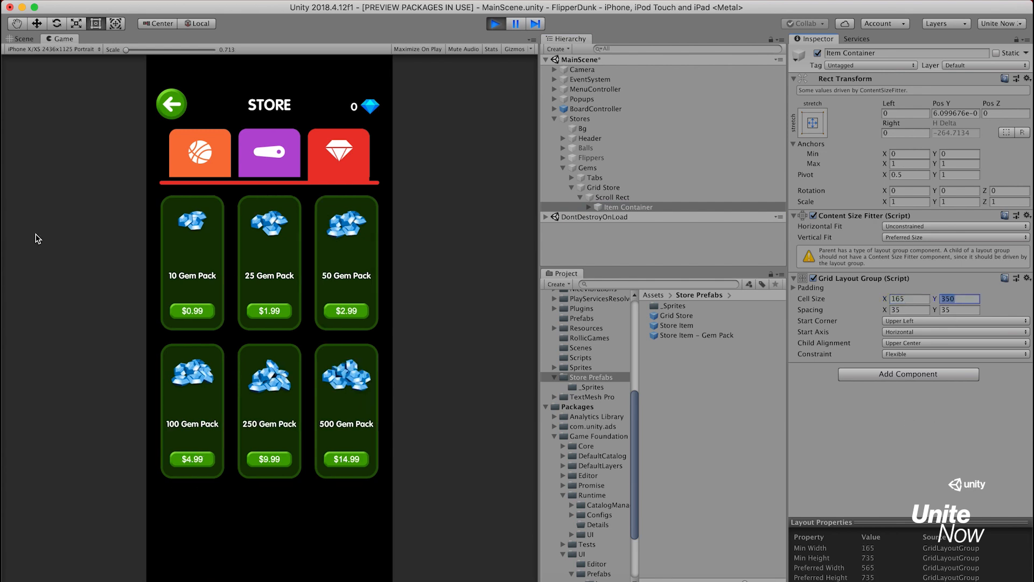
key("super+Tab")
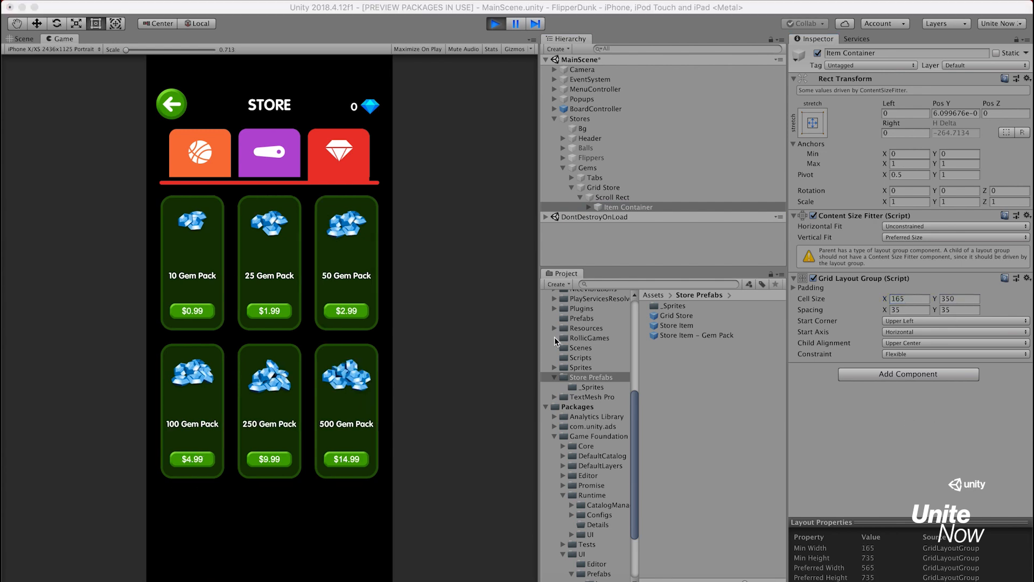
left_click(952, 298)
type("250")
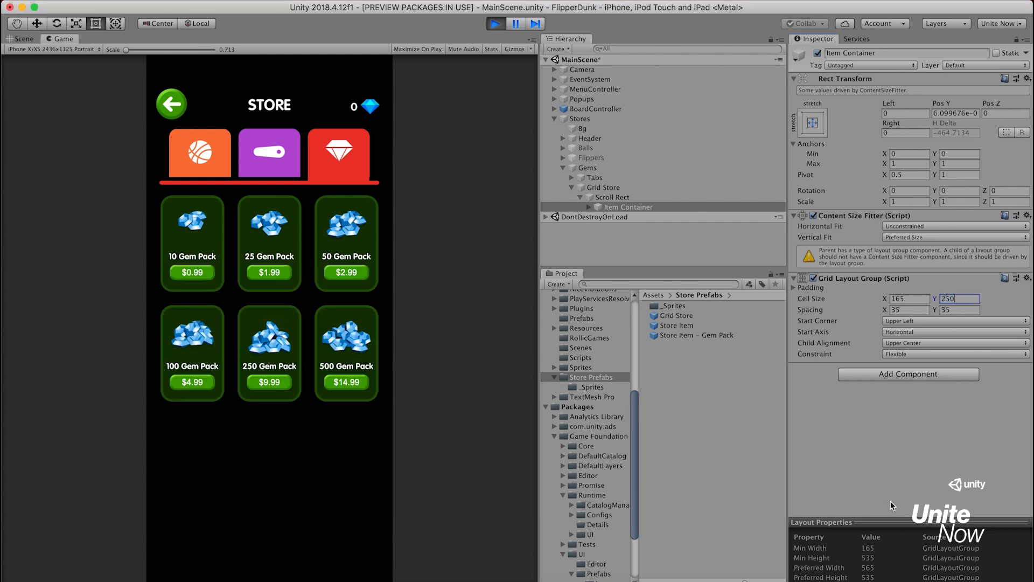
Set the Gems Item Container's grid spacing to X 20 and Y 25
key("Tab")
type("20")
key("Tab")
type("25")
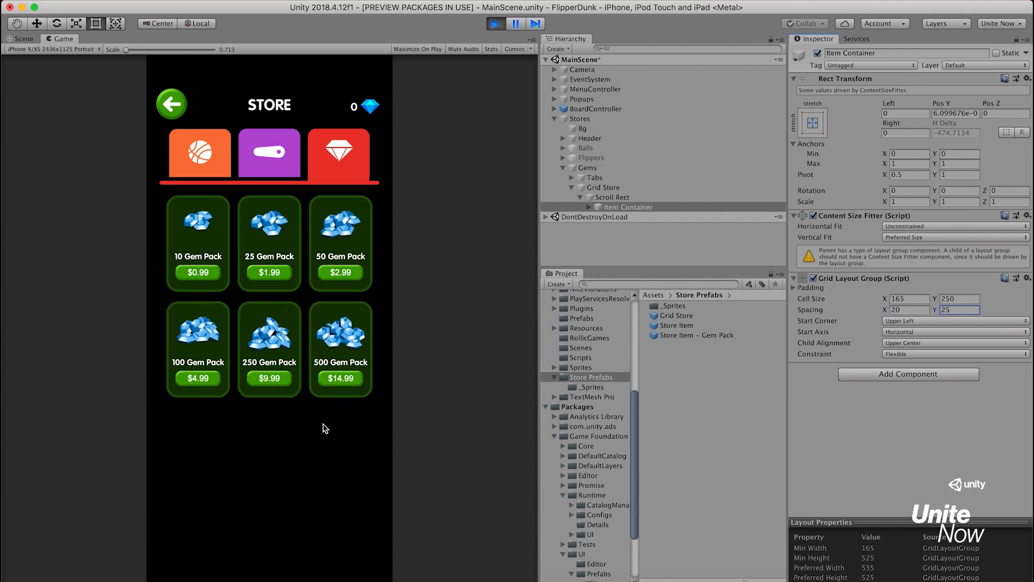
Try purchasing the 25, 50 and 500 Gem Packs in the running store, and stop the game
left_click(284, 277)
left_click(282, 272)
left_click(352, 271)
left_click(357, 382)
left_click(358, 383)
left_click(495, 23)
Activate the Balls object under Stores and add the Grid Store prefab as its child
left_click(593, 168)
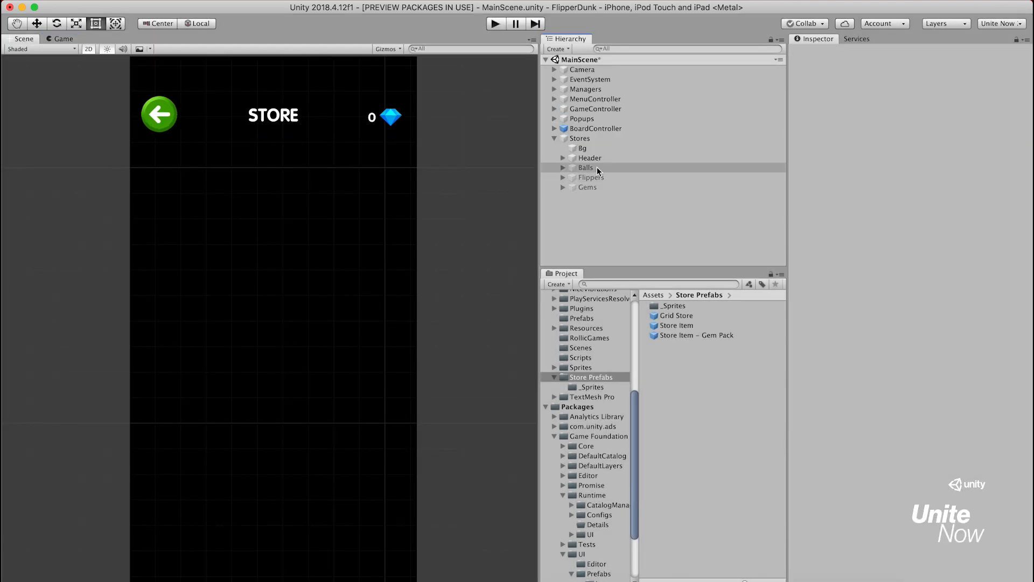
left_click(817, 52)
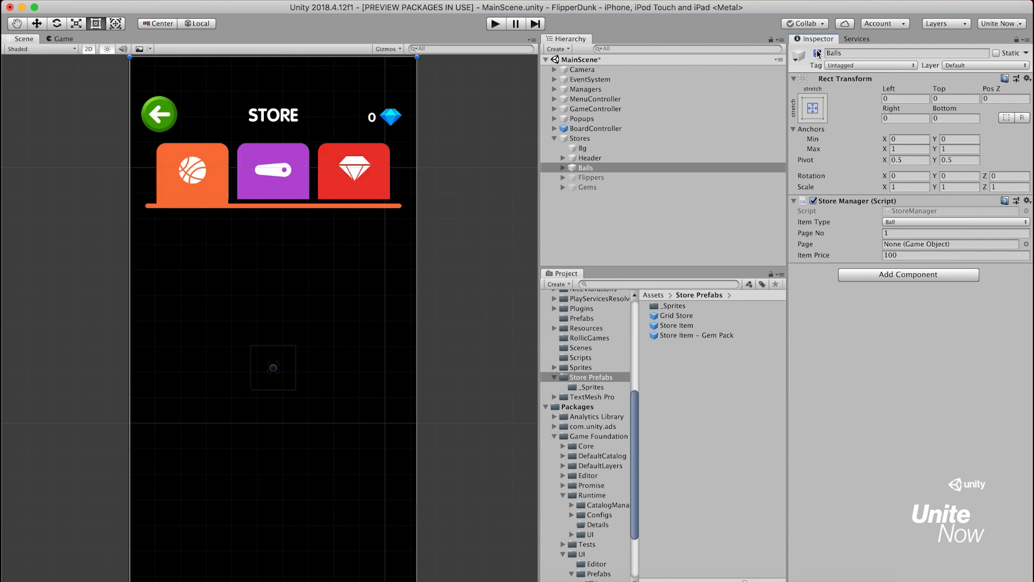
left_click(695, 316)
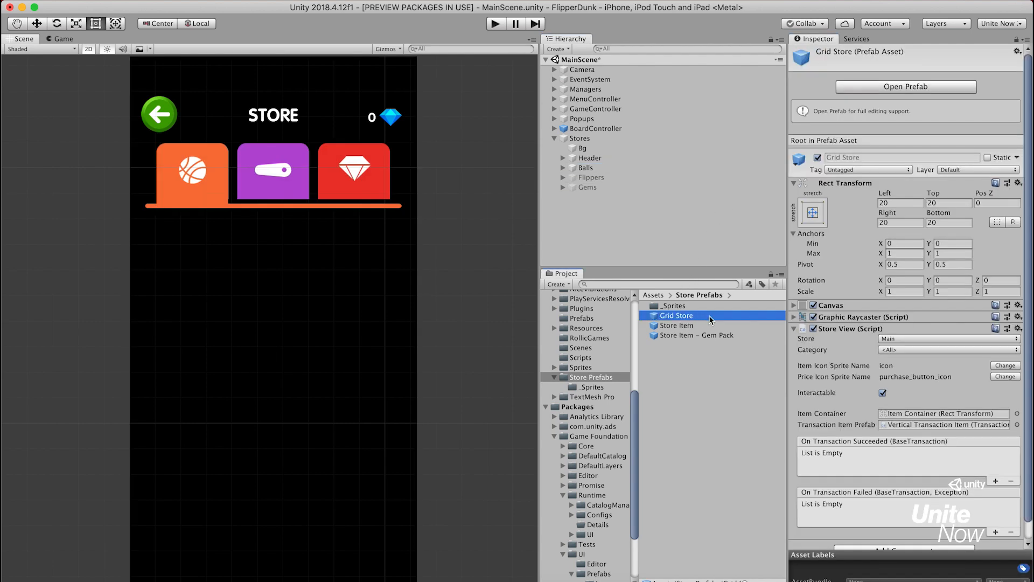
left_click_drag(709, 319, 592, 169)
Lower the Balls Grid Store's top edge to a Top offset of about 365, just below the tabs, and set its category to ball
left_click_drag(282, 61, 284, 218)
left_click(927, 257)
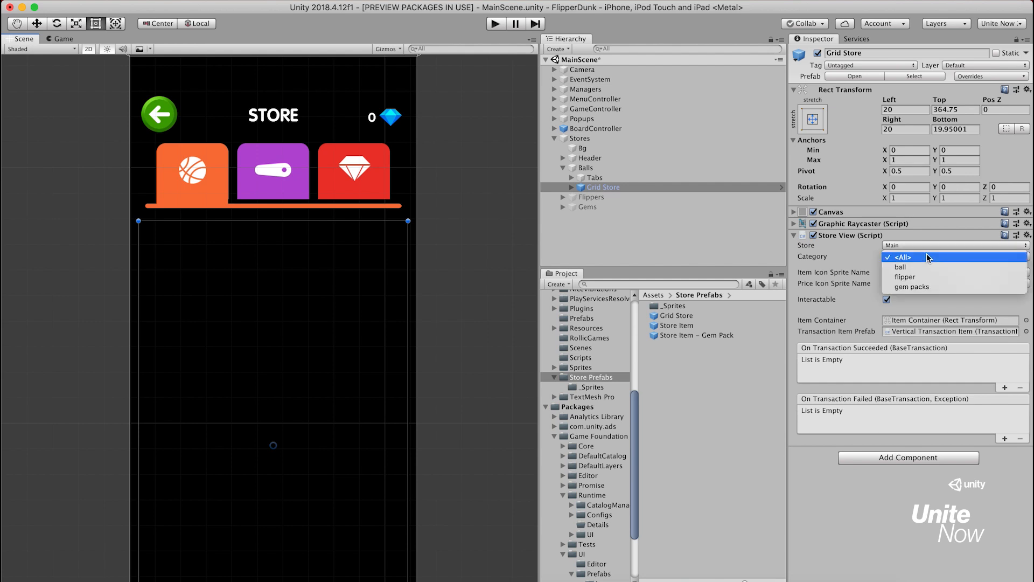
left_click(936, 266)
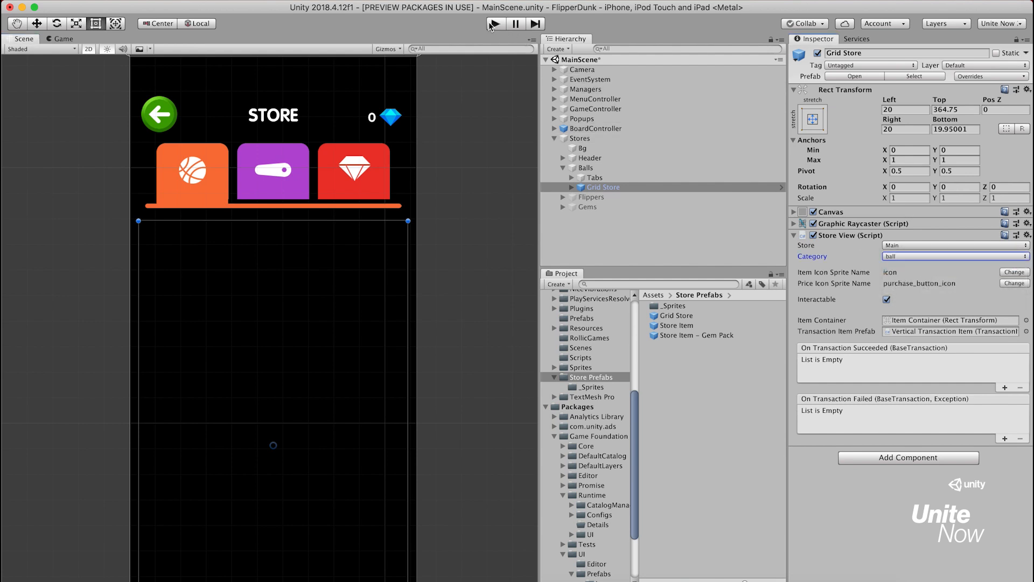
Run the game to look through the ball store's item list, and stop it again
left_click(494, 25)
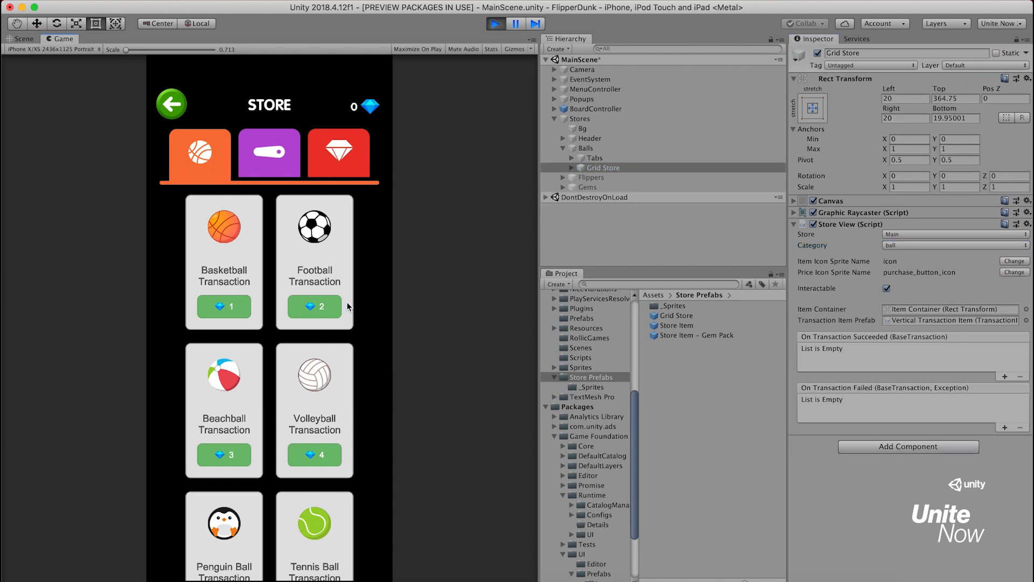
scroll(342, 229, "down", 3)
scroll(345, 230, "down", 3)
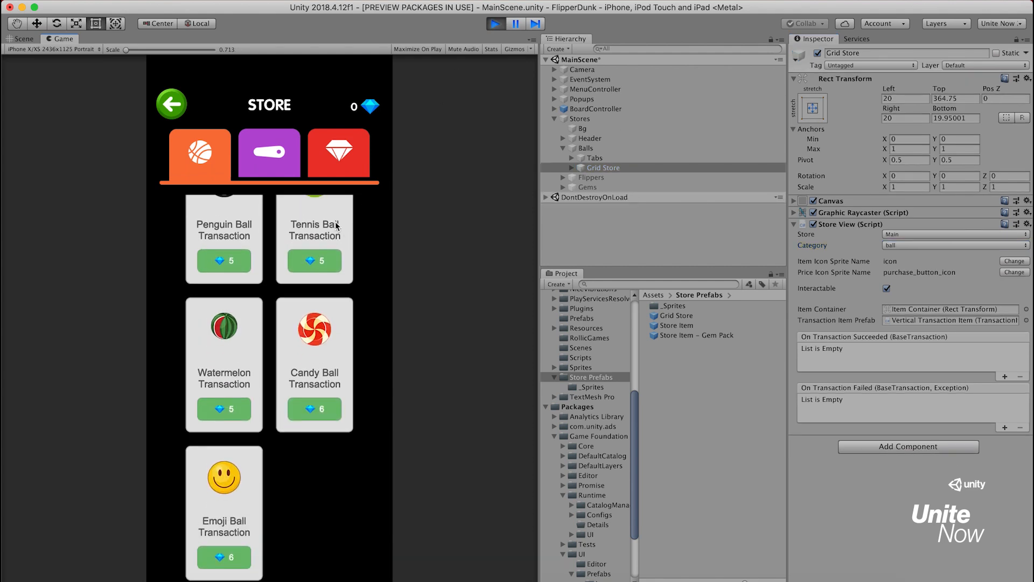
scroll(311, 525, "up", 5)
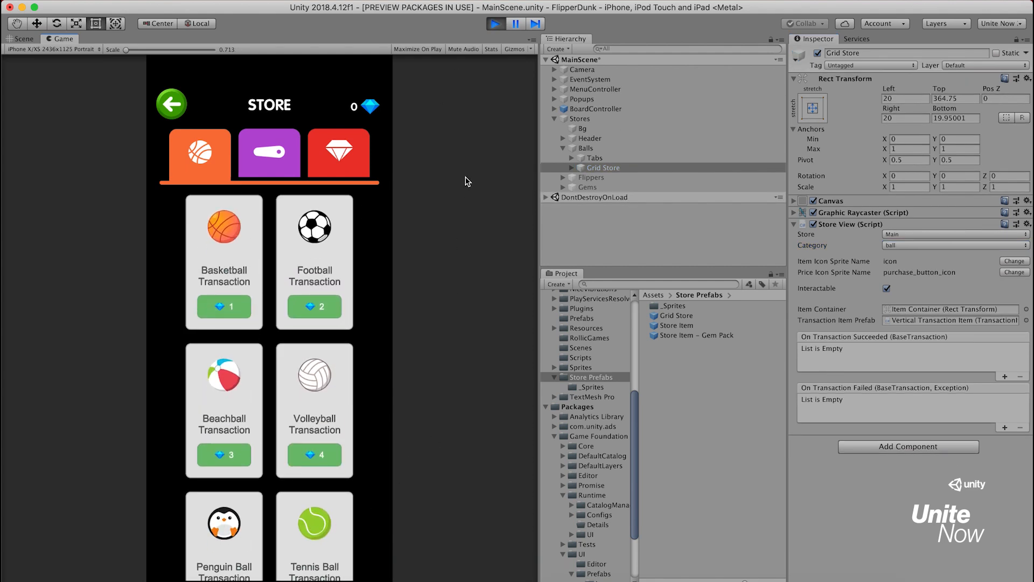
left_click(497, 24)
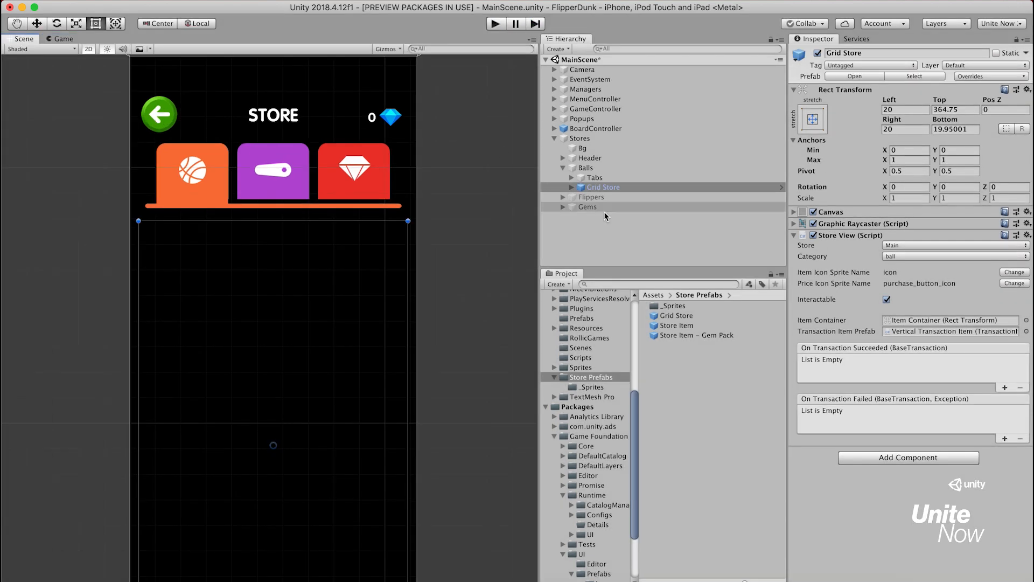
Duplicate the Store Item prefab and name the copy "Store Item - Balls"
left_click(696, 325)
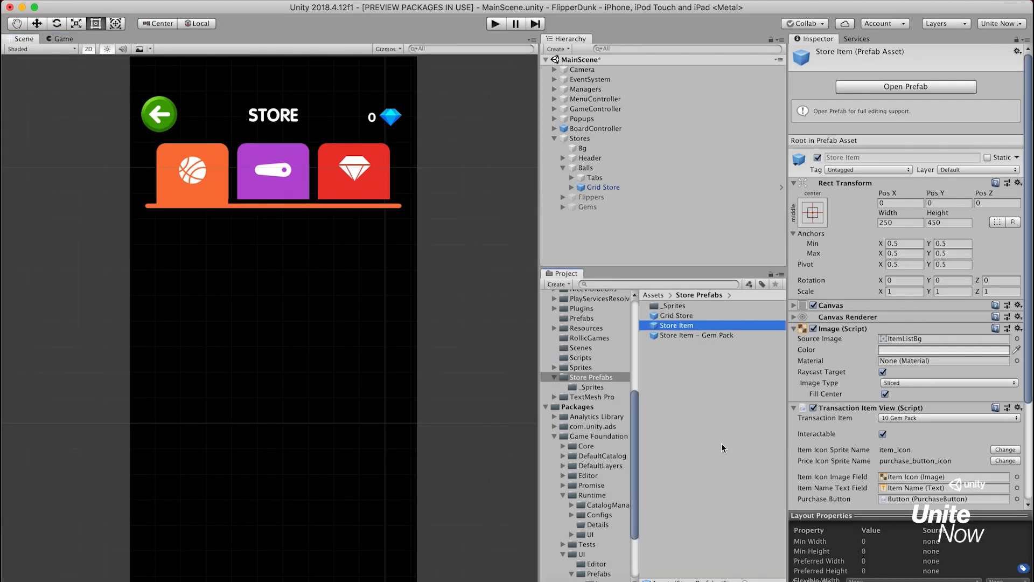
key("super+d")
key("Return")
key("Right")
key("BackSpace")
type("- Balls")
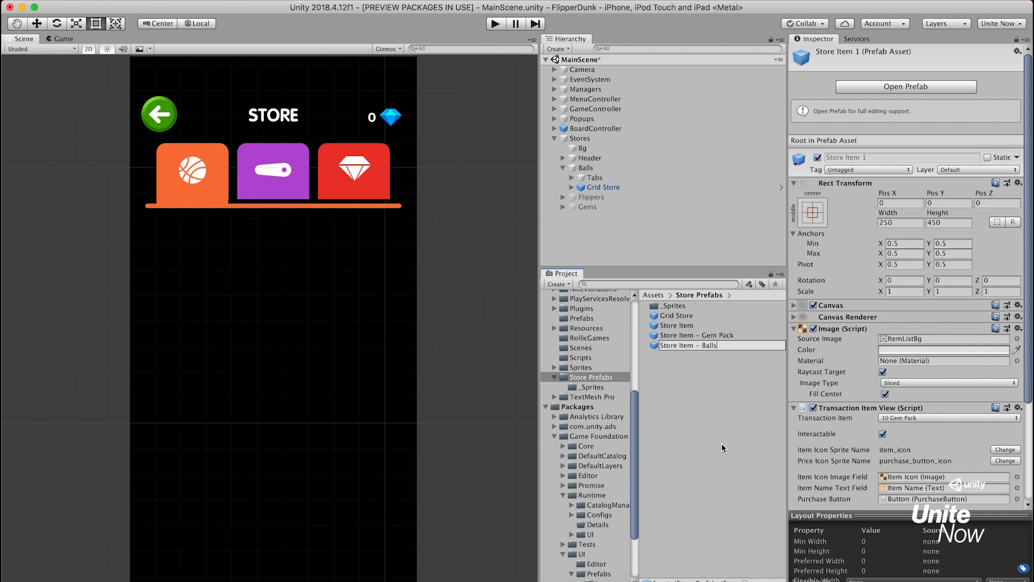
key("Return")
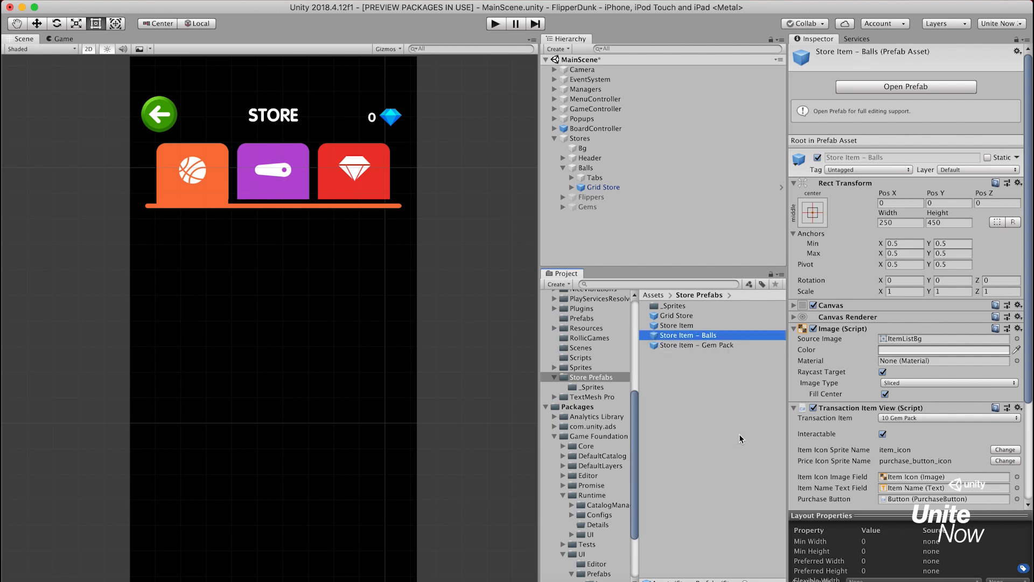
Open the Store Item - Balls prefab and set its background source image to store_item_bg
double_click(655, 337)
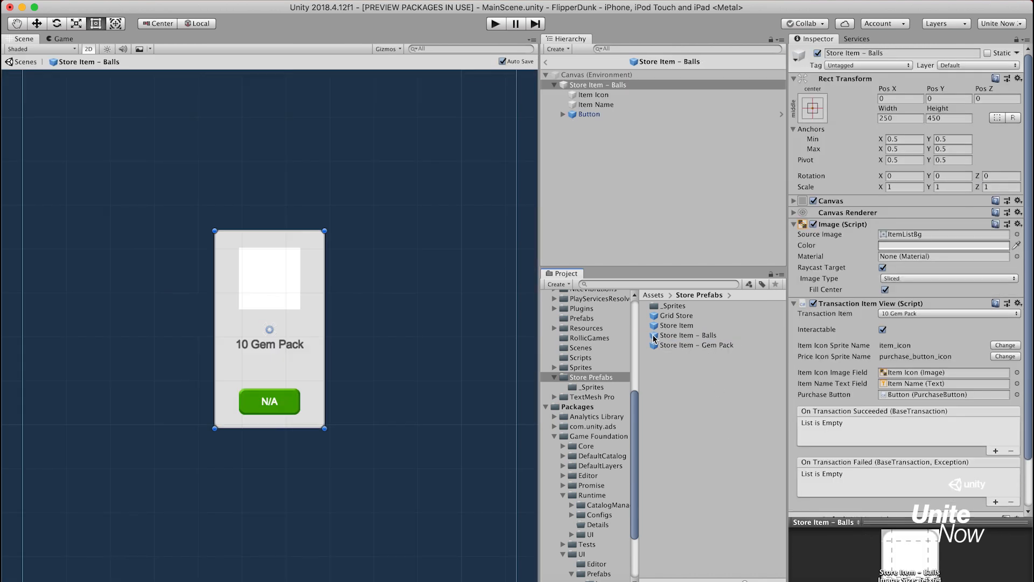
left_click(1017, 235)
type("store_item")
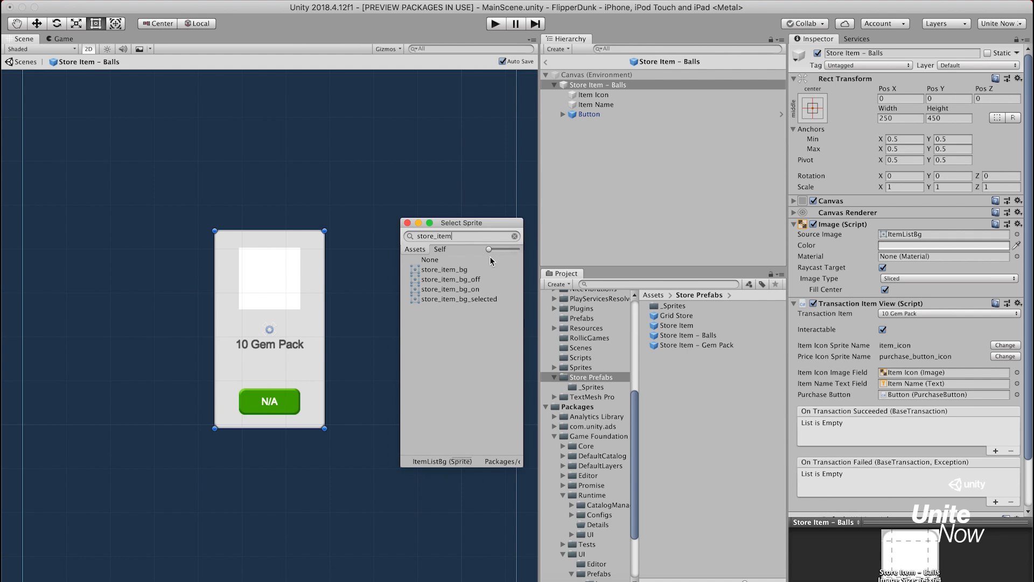
double_click(464, 269)
Delete the Item Name text from the Store Item - Balls prefab
left_click(587, 103)
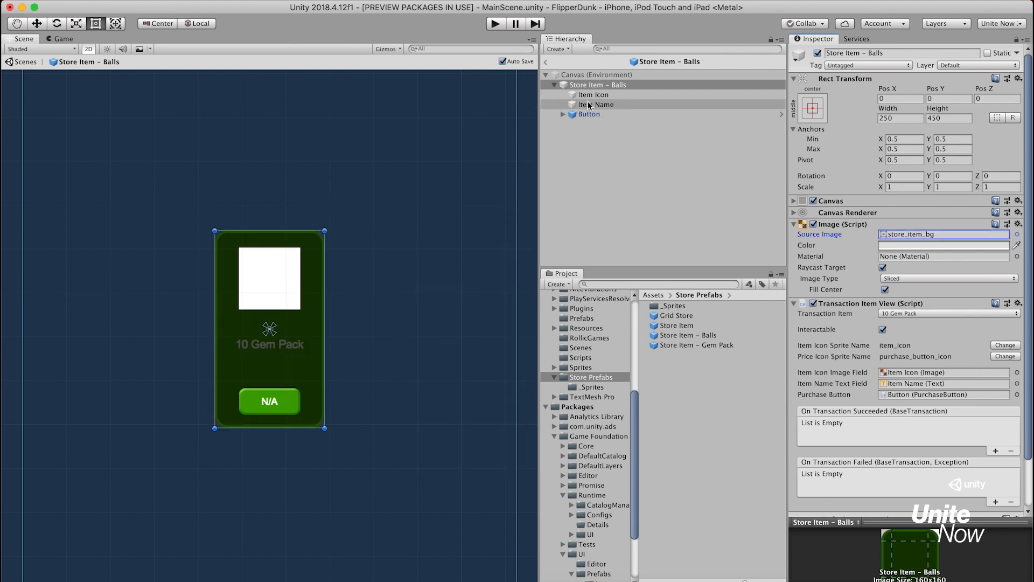
right_click(587, 102)
left_click(616, 162)
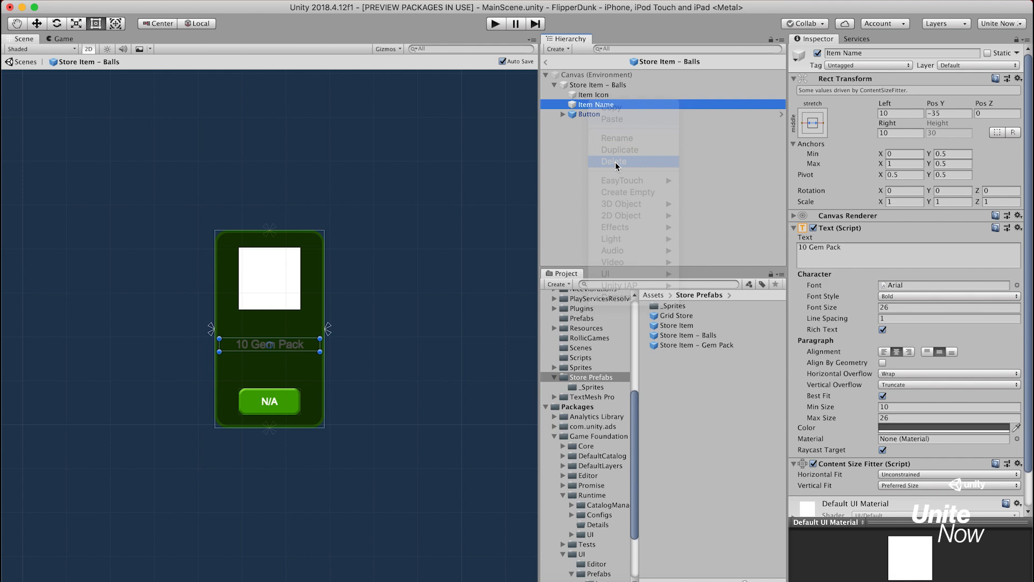
Resize the Button in the Store Item - Balls prefab to 117 wide and 40 high
left_click(589, 105)
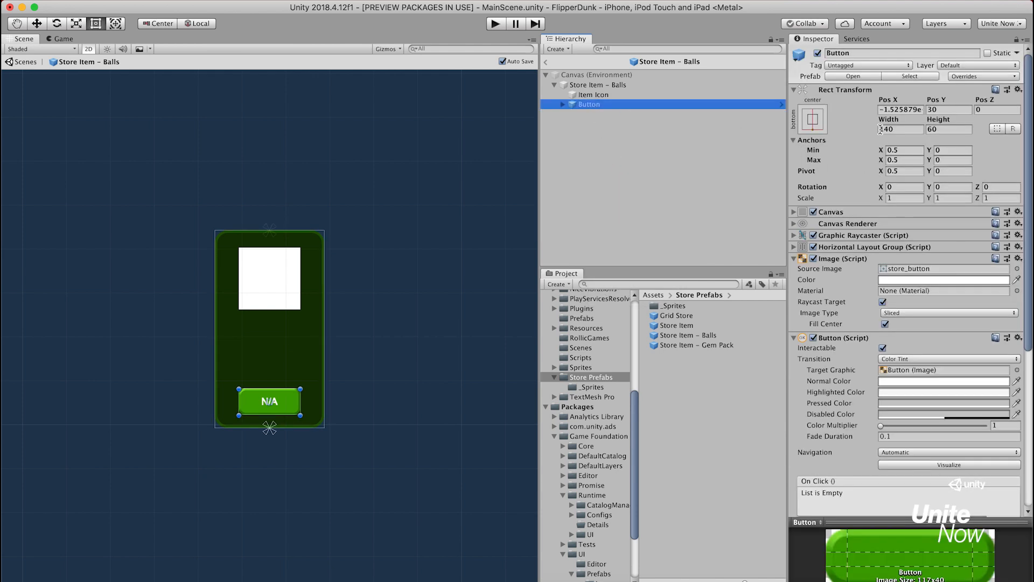
left_click(906, 128)
type("117")
key("Tab")
type("40")
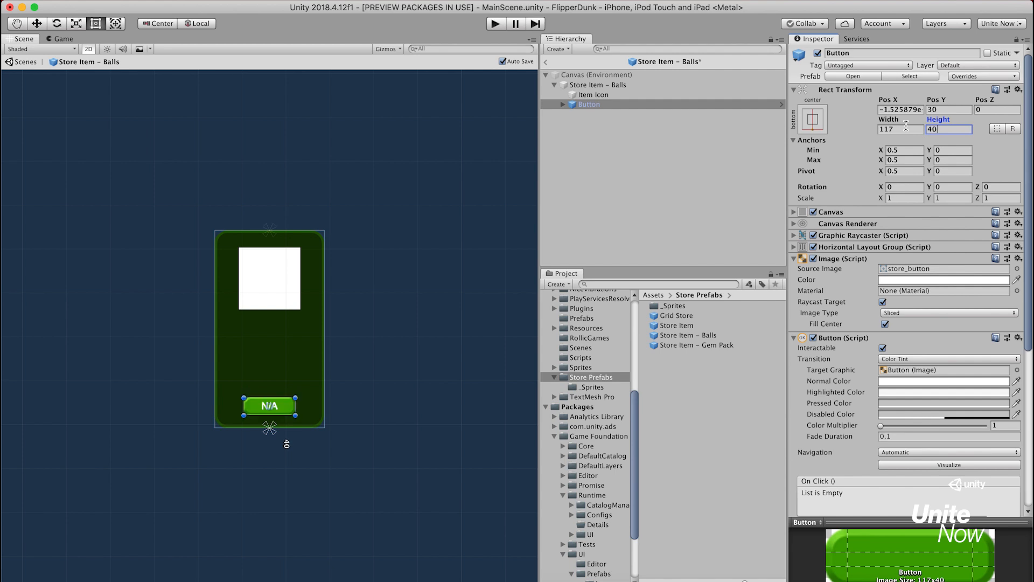
Return to MainScene and assign Store Item - Balls as the Balls Grid Store's Transaction Item Prefab
left_click(548, 65)
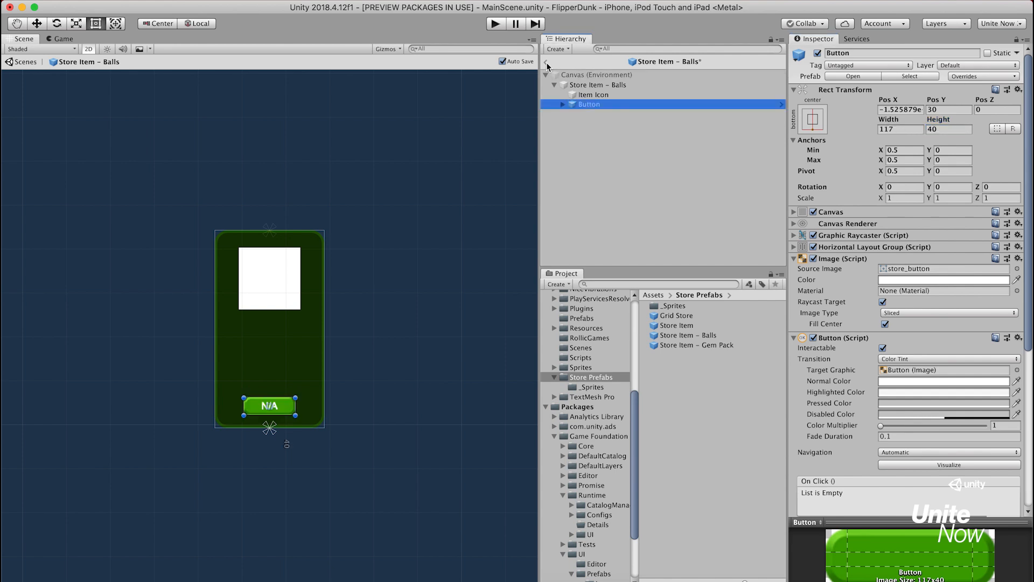
left_click(547, 62)
left_click(600, 188)
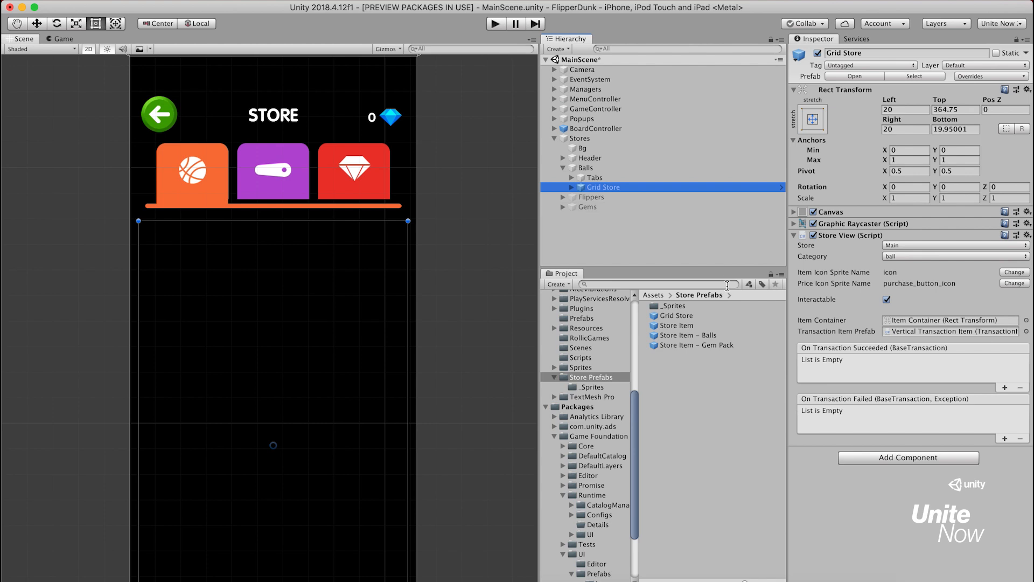
left_click_drag(677, 334, 922, 333)
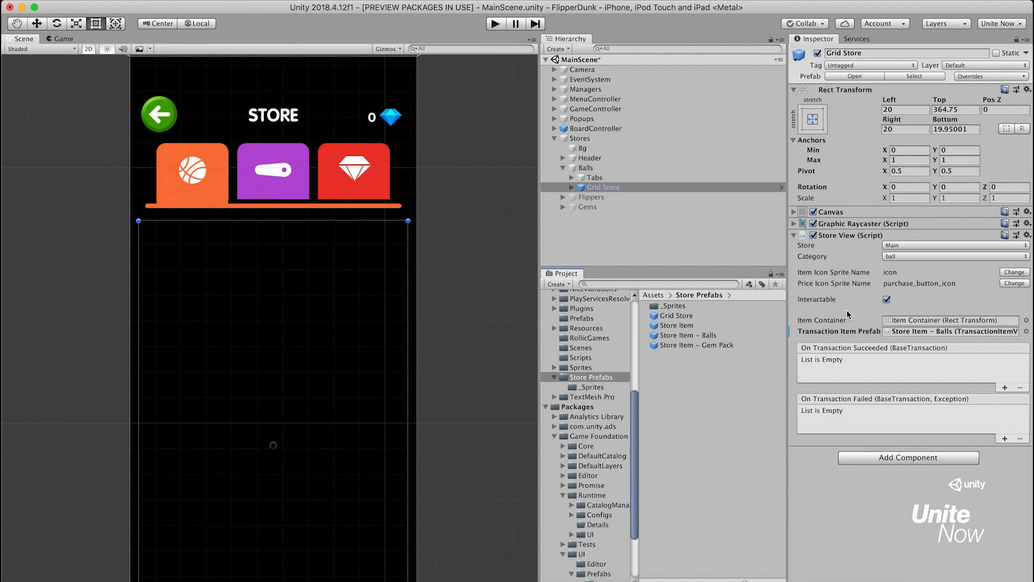
Run the game and set the Balls Item Container's Grid Layout Group cell size to X 165 and Y 220
left_click(499, 25)
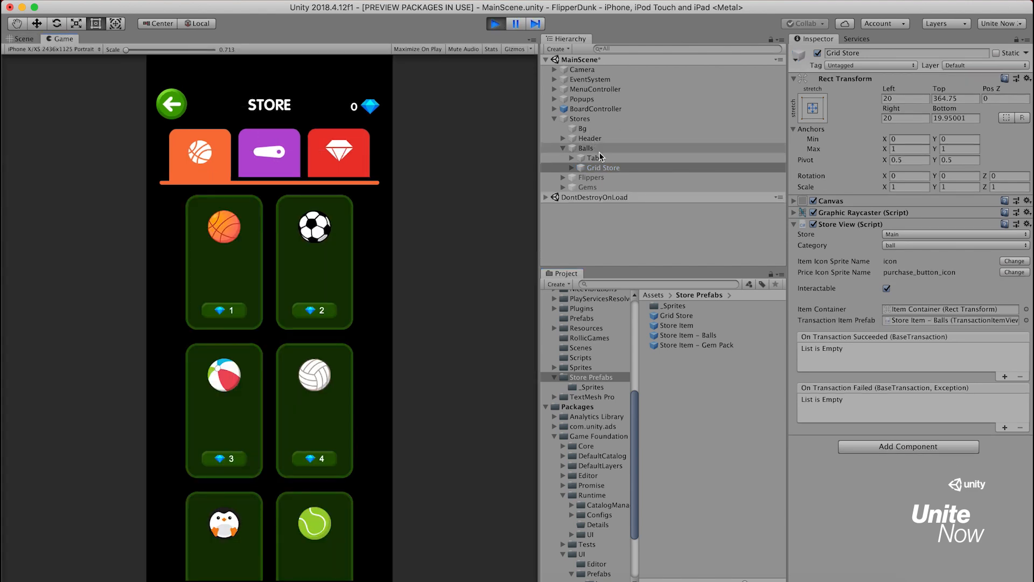
left_click(572, 168)
left_click(604, 179)
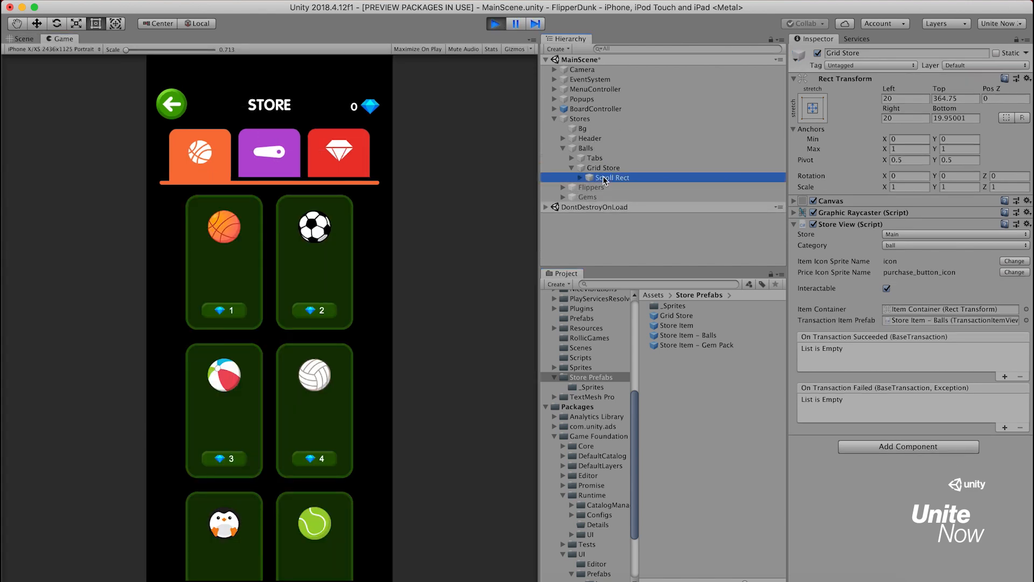
left_click(580, 178)
left_click(612, 187)
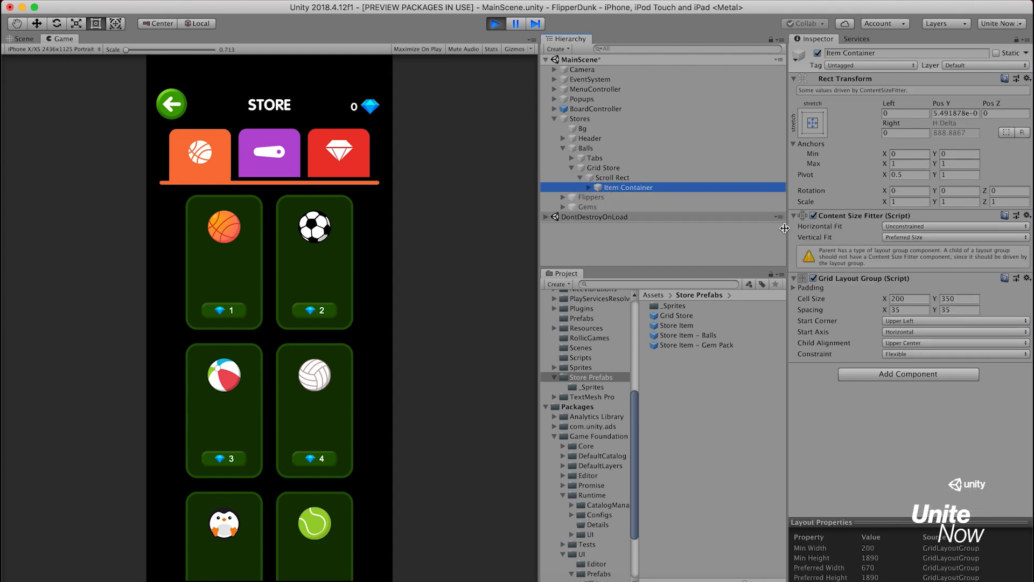
left_click(911, 299)
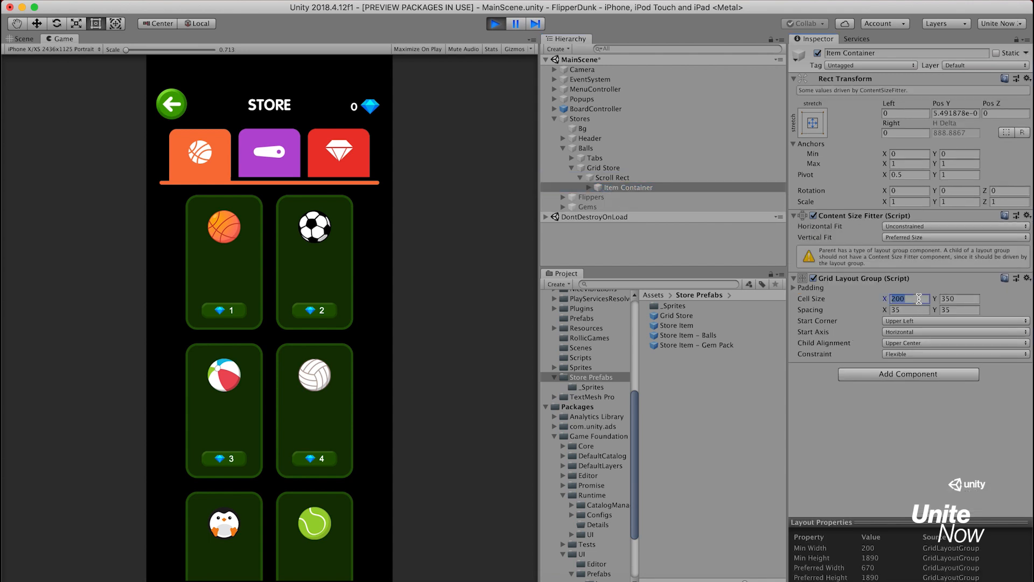
type("165")
key("Tab")
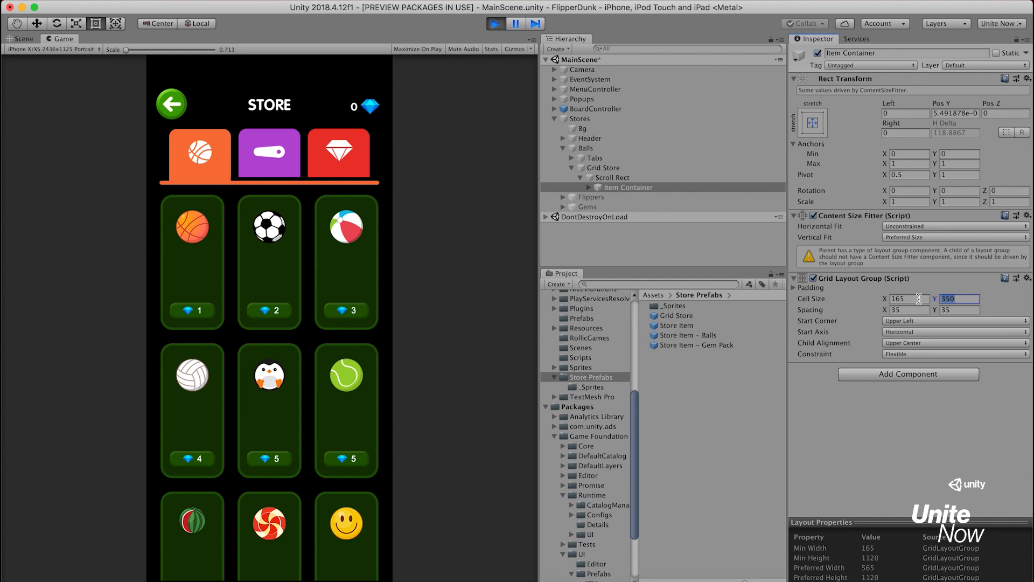
type("220")
key("Tab")
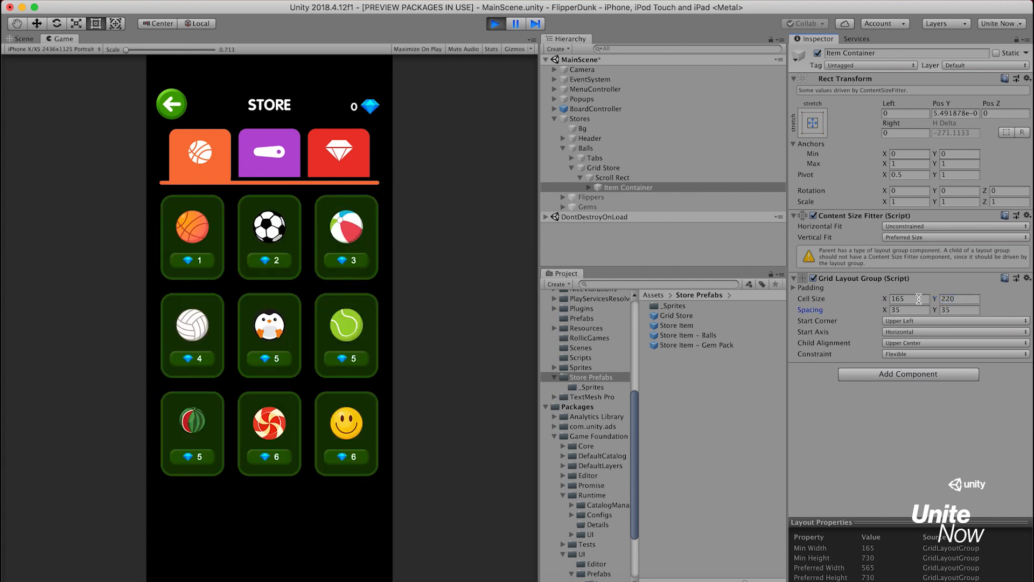
Set the Balls Item Container's Grid Layout Group spacing to X 20 and Y 25
type("20")
key("Tab")
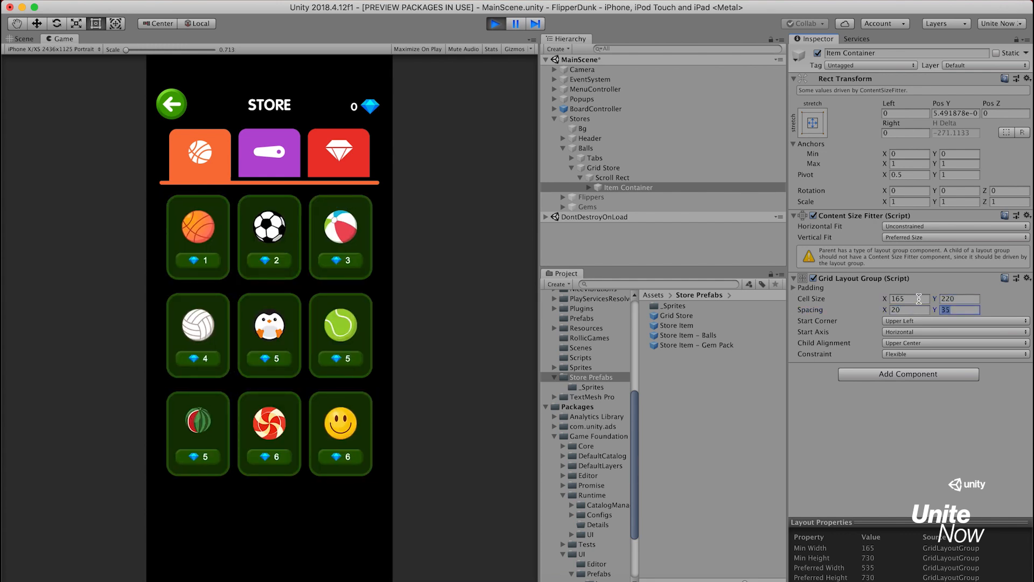
type("25")
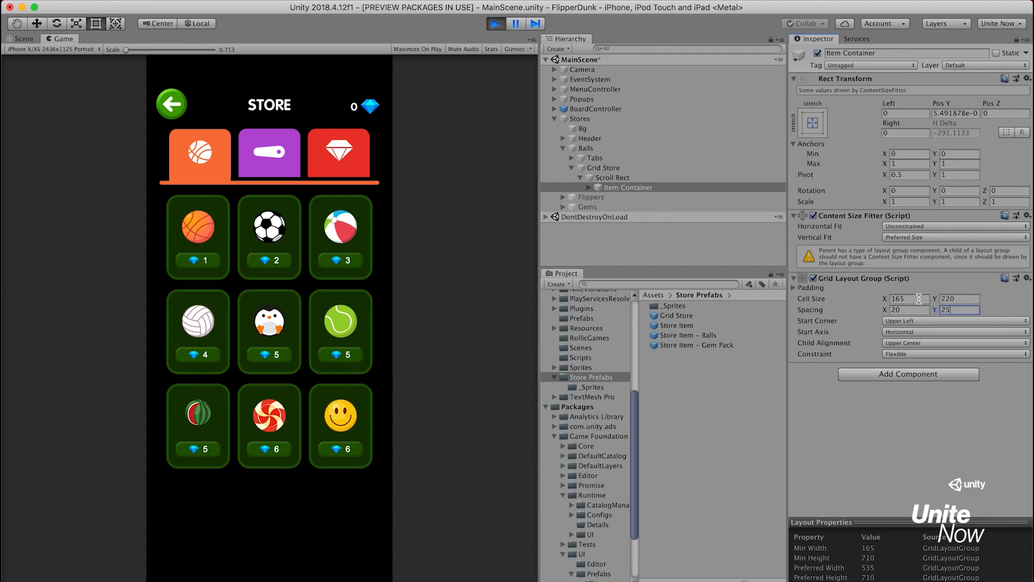
Restart the game, open the store and buy the 50 Gem Pack twice and the 500 Gem Pack once
left_click(497, 24)
left_click(497, 23)
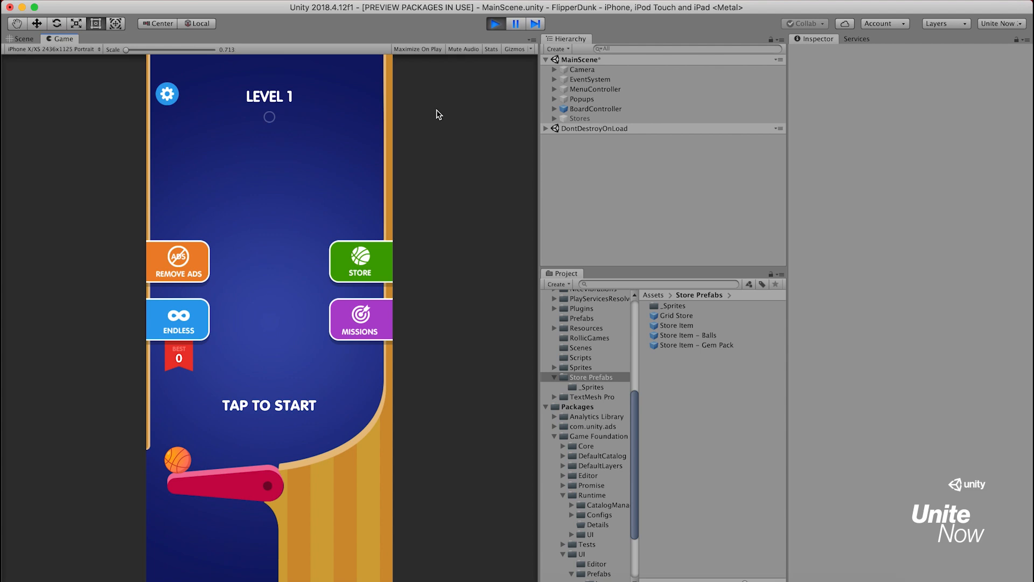
left_click(369, 251)
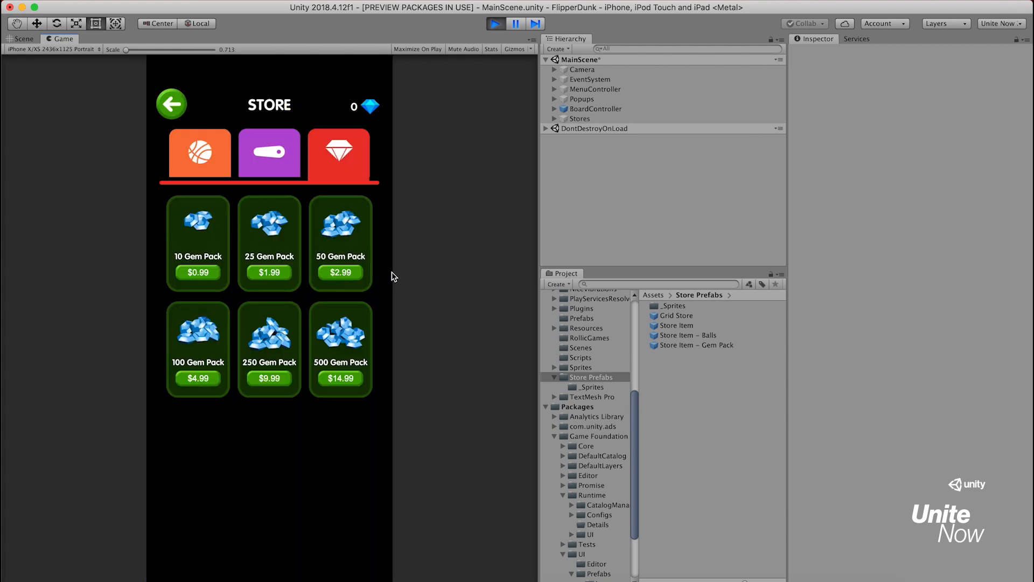
left_click(360, 275)
left_click(360, 274)
left_click(360, 377)
Switch to the balls store and buy the beach ball, the red-and-white candy ball and the smiley ball
left_click(223, 164)
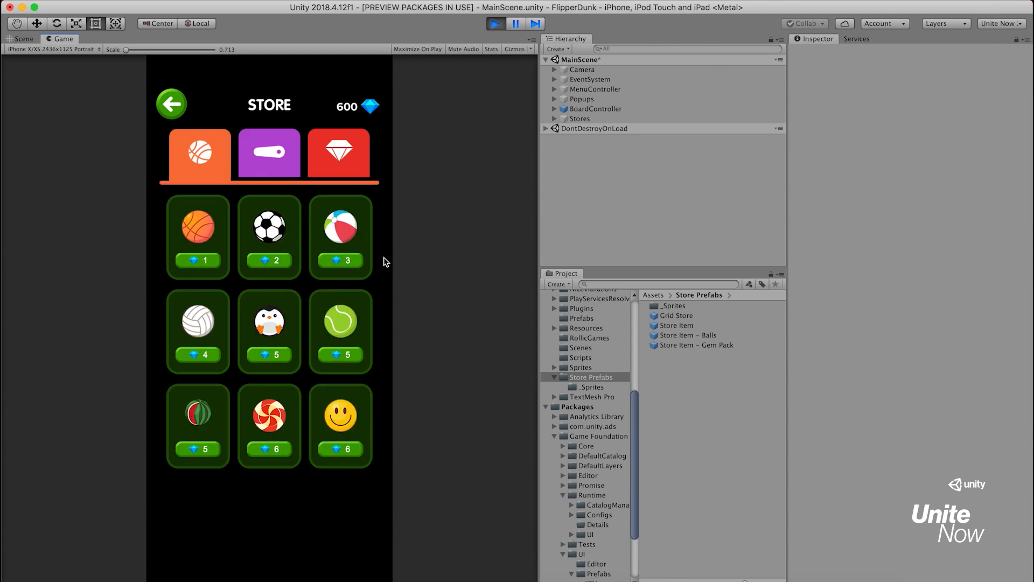
left_click(358, 263)
left_click(282, 451)
left_click(353, 451)
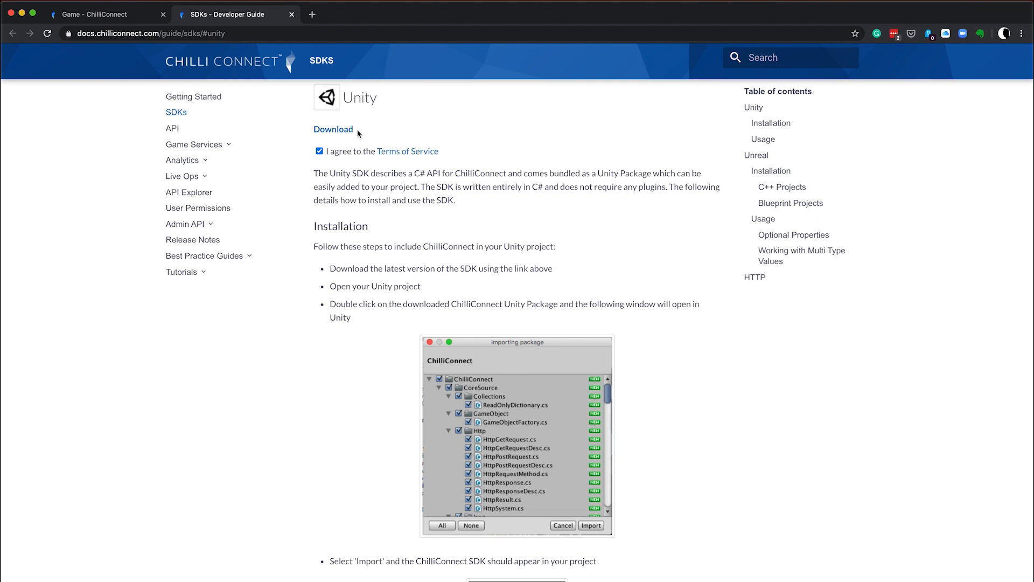
Download the Unity SDK from the ChilliConnect developer guide and import ChilliConnectSDK_Unity_v2.19.0 with all its files into the FlipperDunk project in Unity
left_click(347, 132)
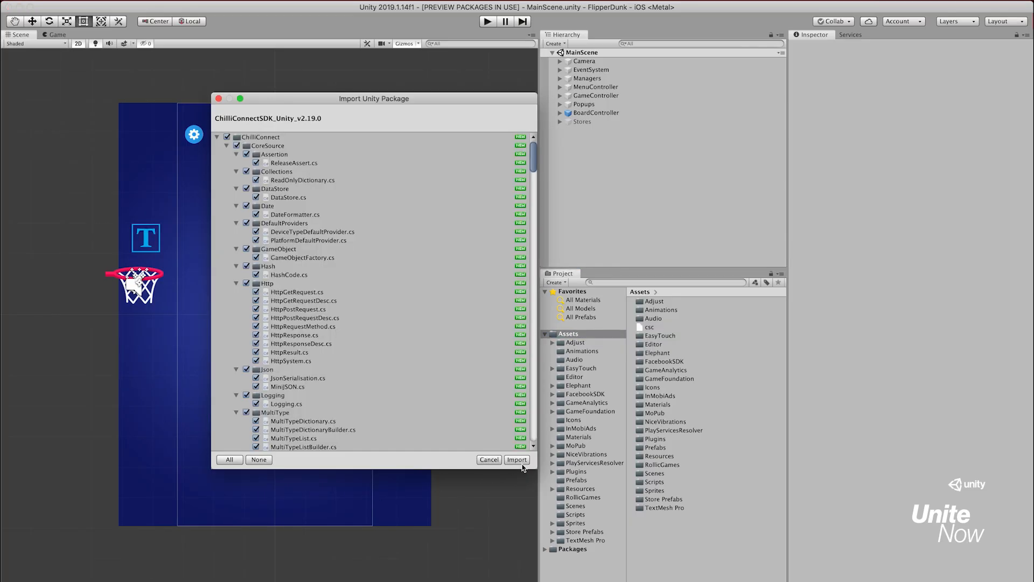
left_click(516, 460)
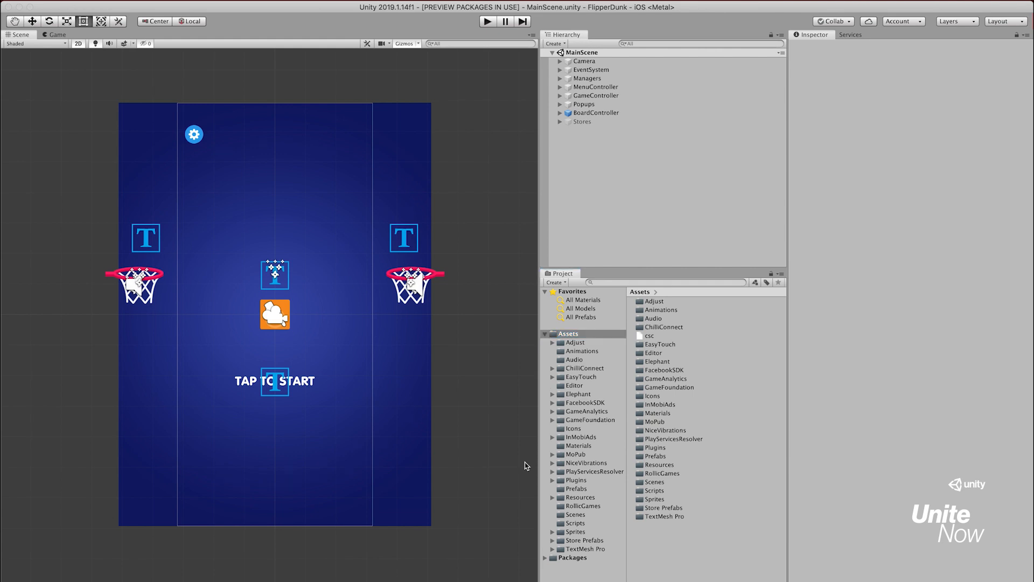
left_click(610, 370)
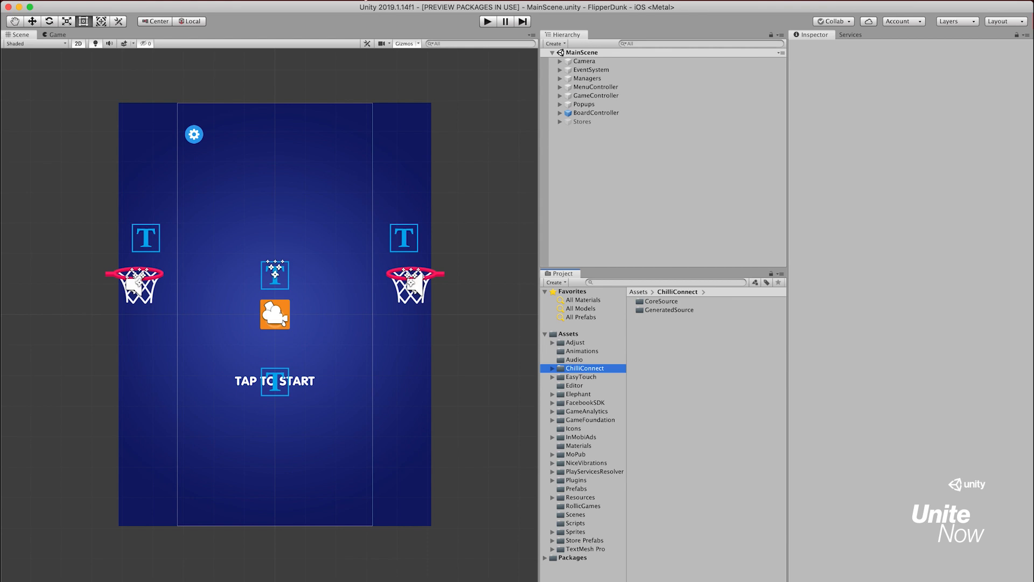
Find the Game Foundation package in the Package Manager and import its 09 ChilliConnect sample into the project
left_click(363, 1)
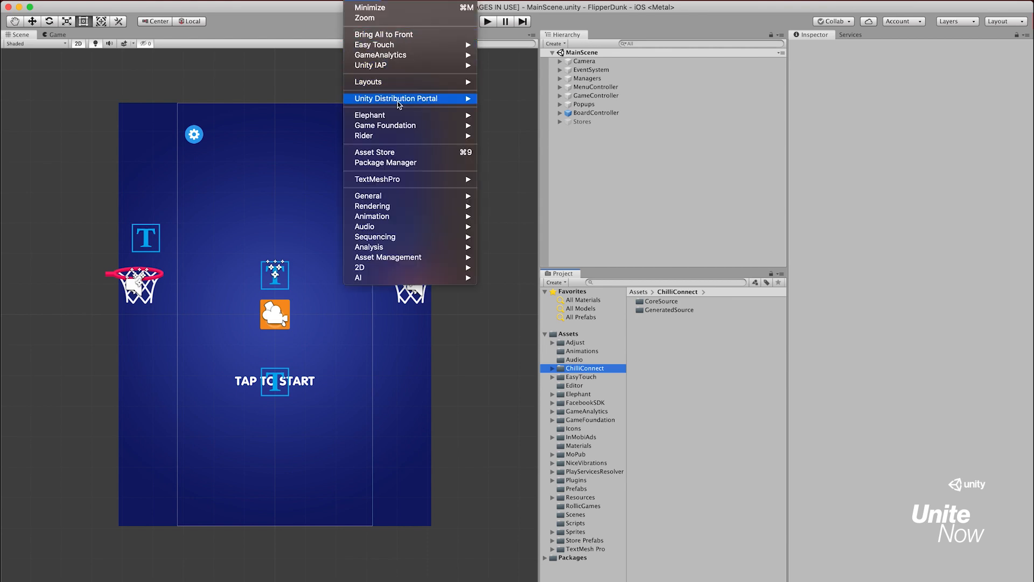
left_click(411, 163)
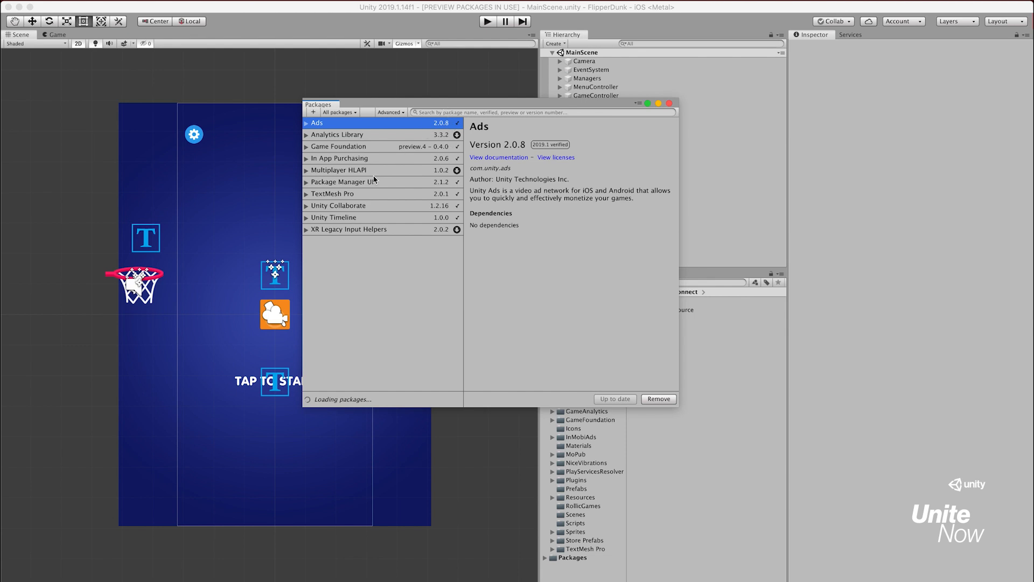
left_click(365, 147)
left_click(418, 113)
type("game")
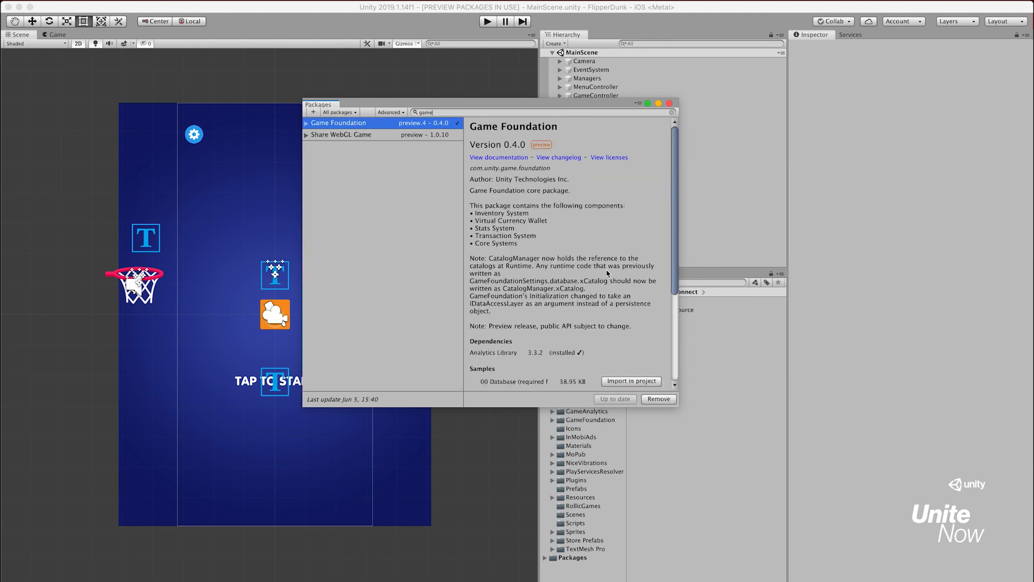
left_click_drag(674, 230, 673, 326)
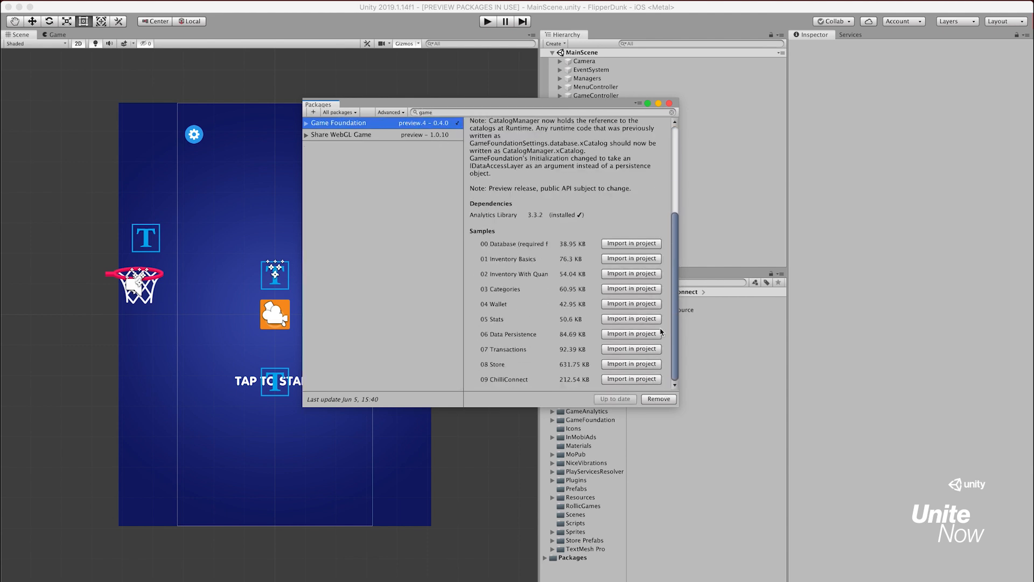
left_click(642, 381)
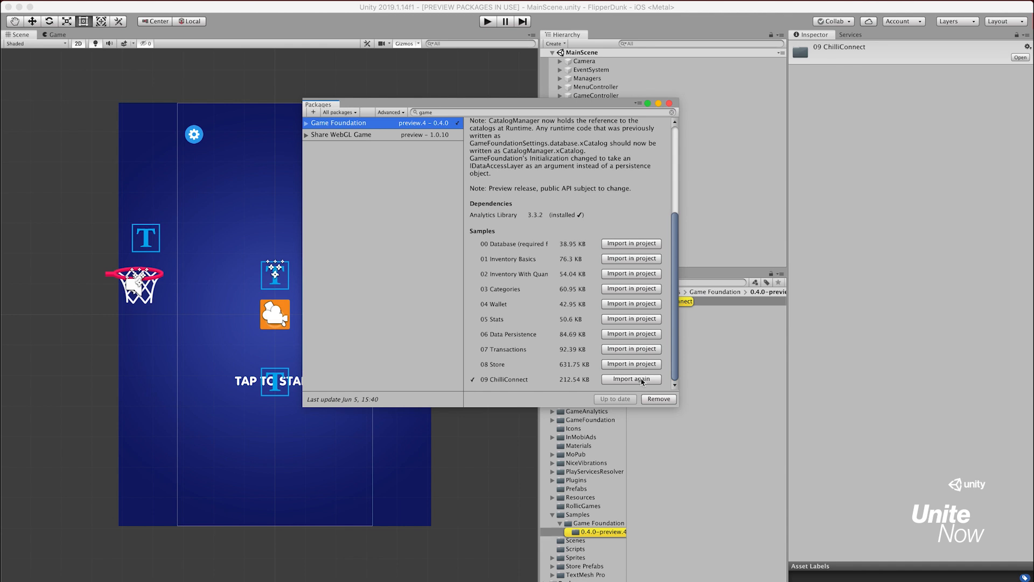
left_click(669, 102)
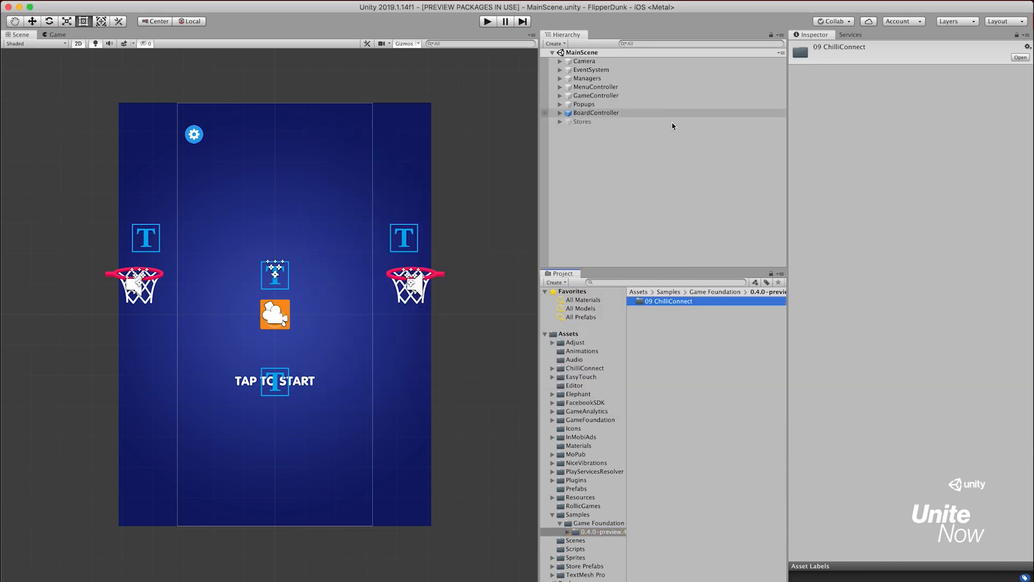
Import all files of the ChilliConnect Adapters for Game Foundation package from the 09 ChilliConnect sample's Package folder
double_click(698, 302)
left_click(683, 327)
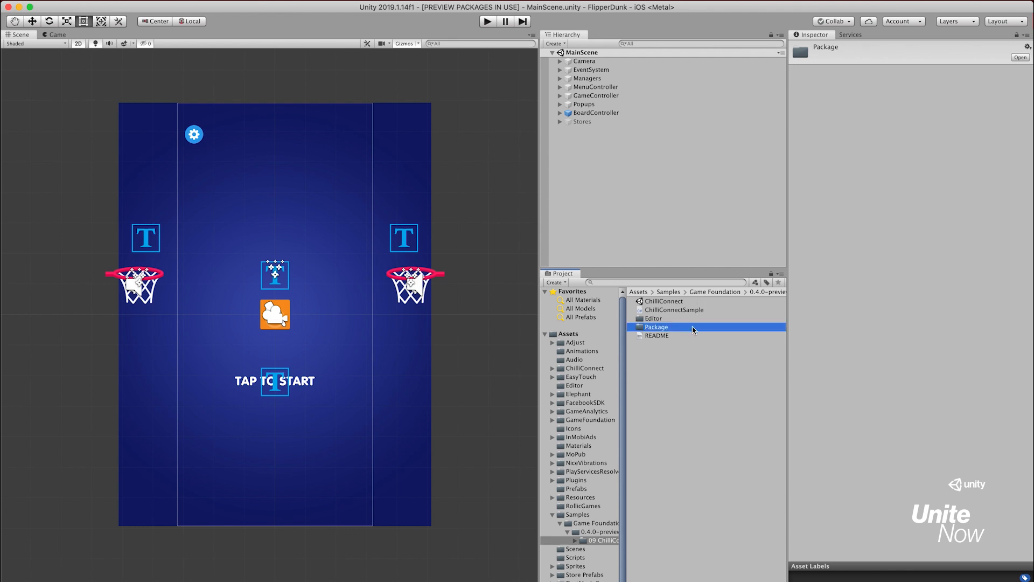
double_click(693, 329)
left_click(706, 302)
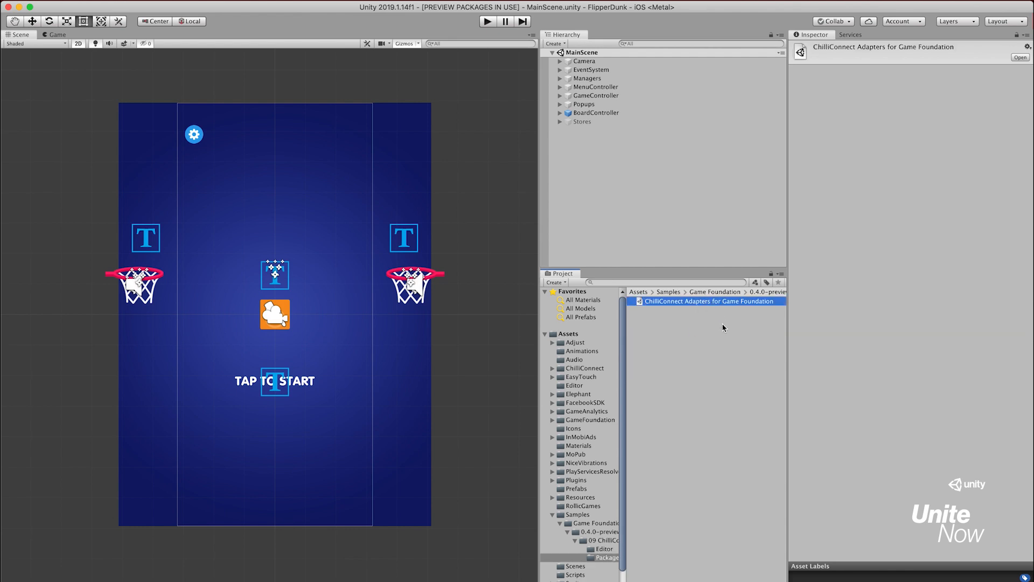
double_click(722, 303)
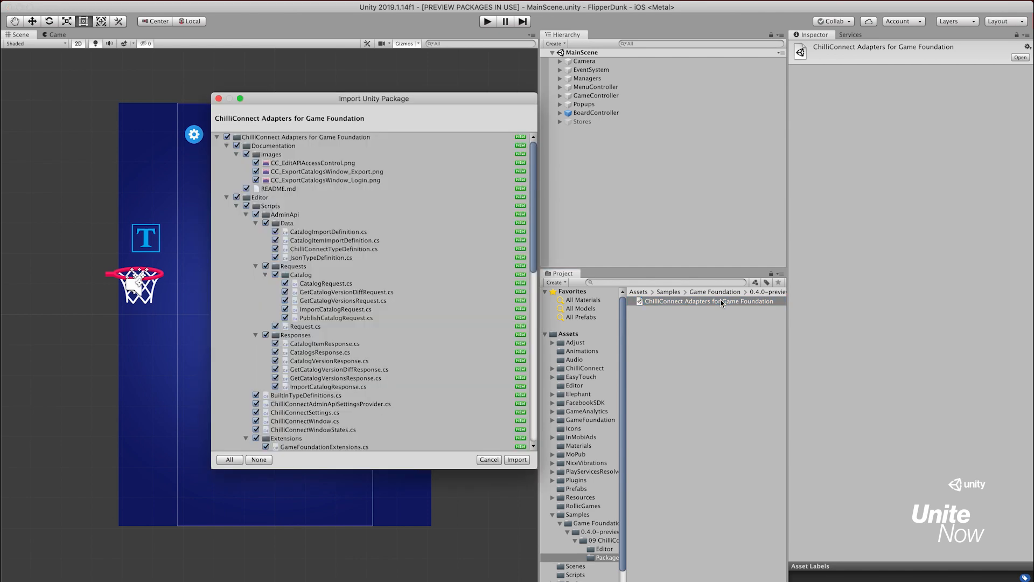
left_click(520, 459)
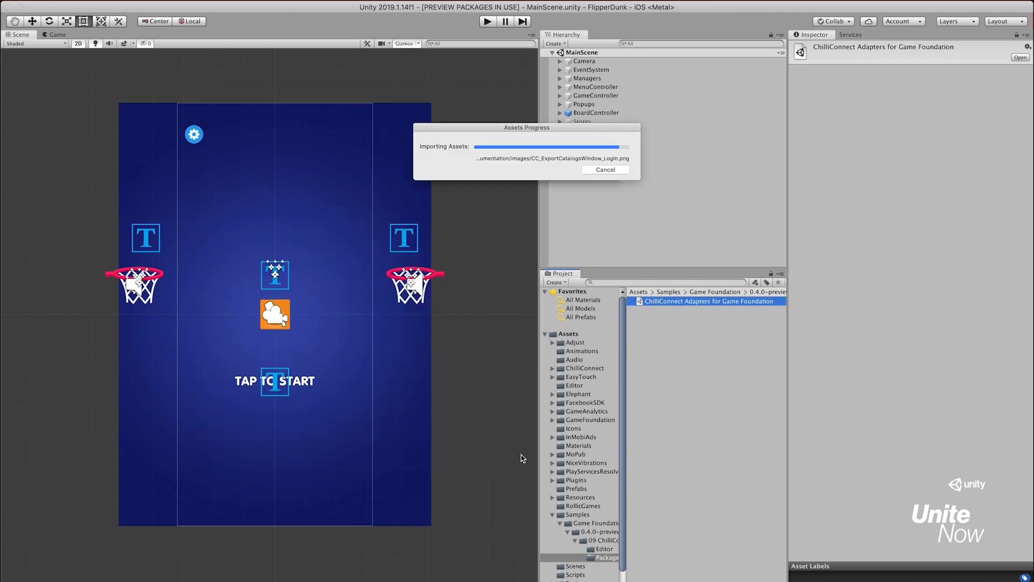
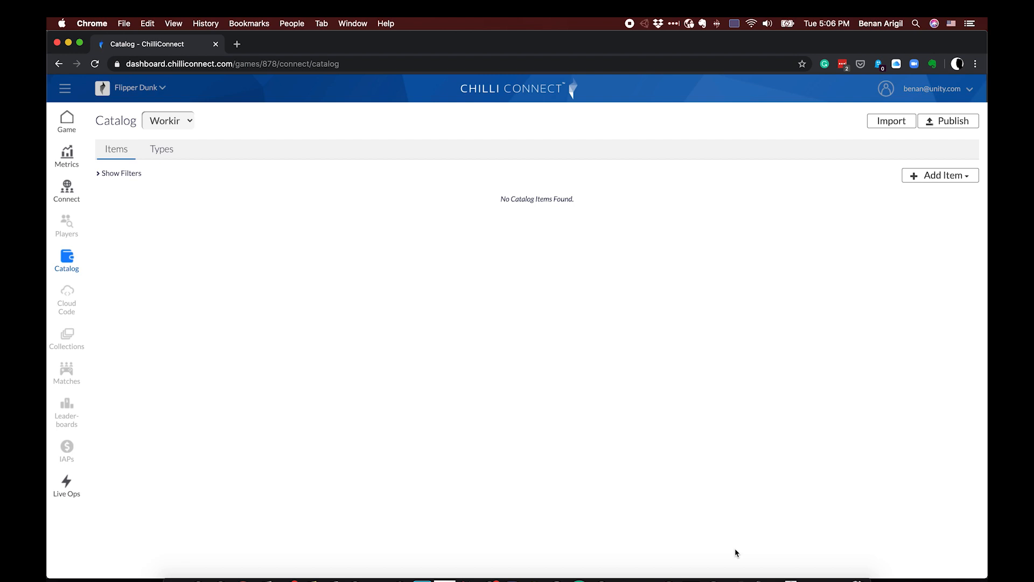
Switch to Unity, open Game Foundation's ChilliConnect window and log in with the API user token and API user secret
left_click(736, 579)
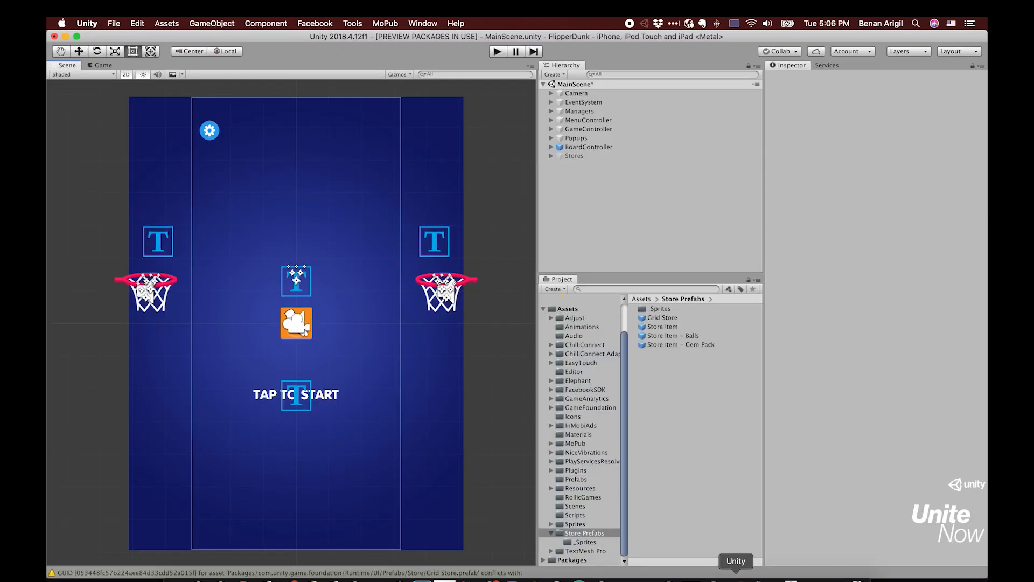
left_click(424, 24)
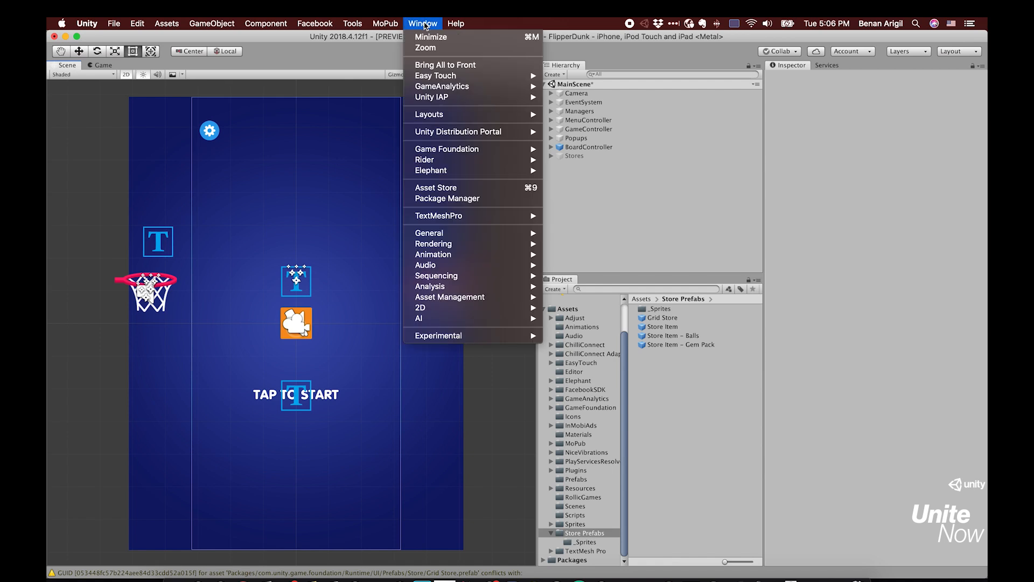
mouse_move(469, 149)
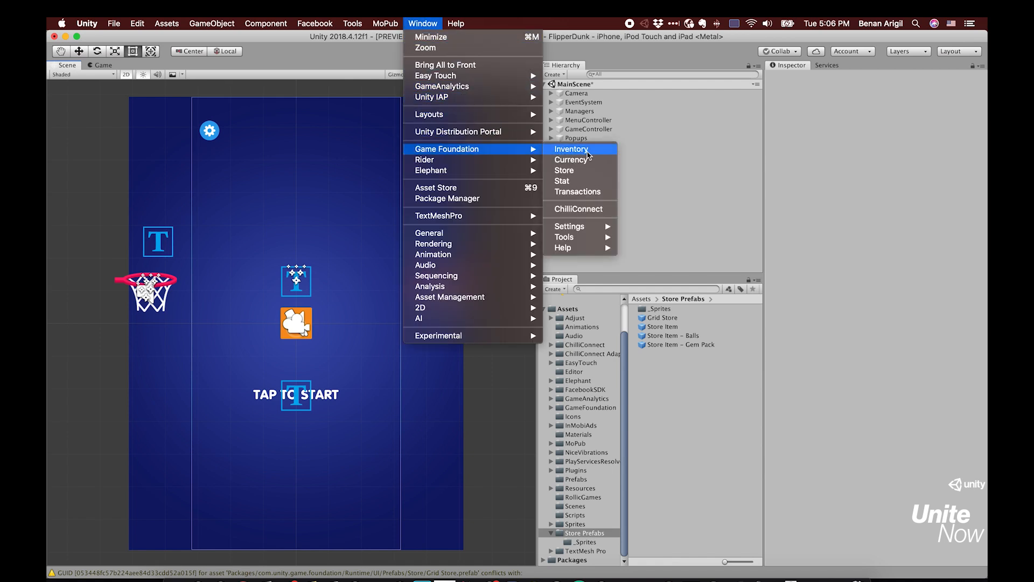
left_click(608, 210)
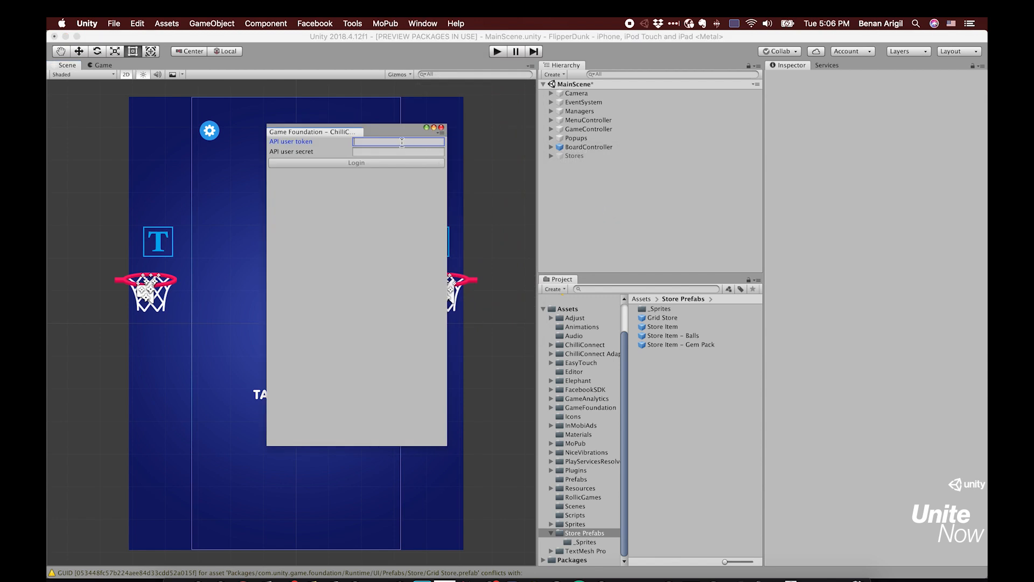
key("super+v")
key("super+Tab")
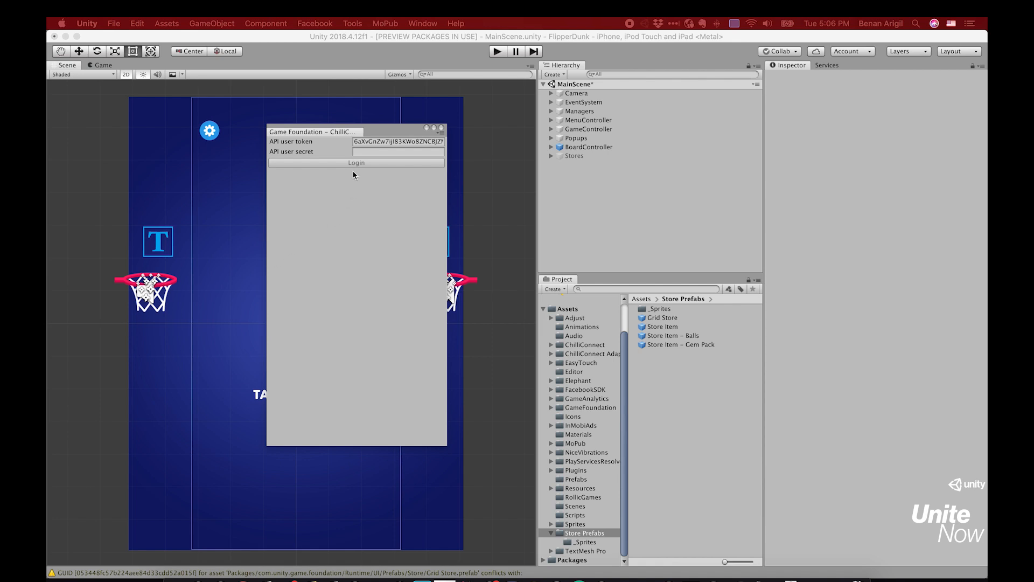
left_click(366, 153)
key("super+v")
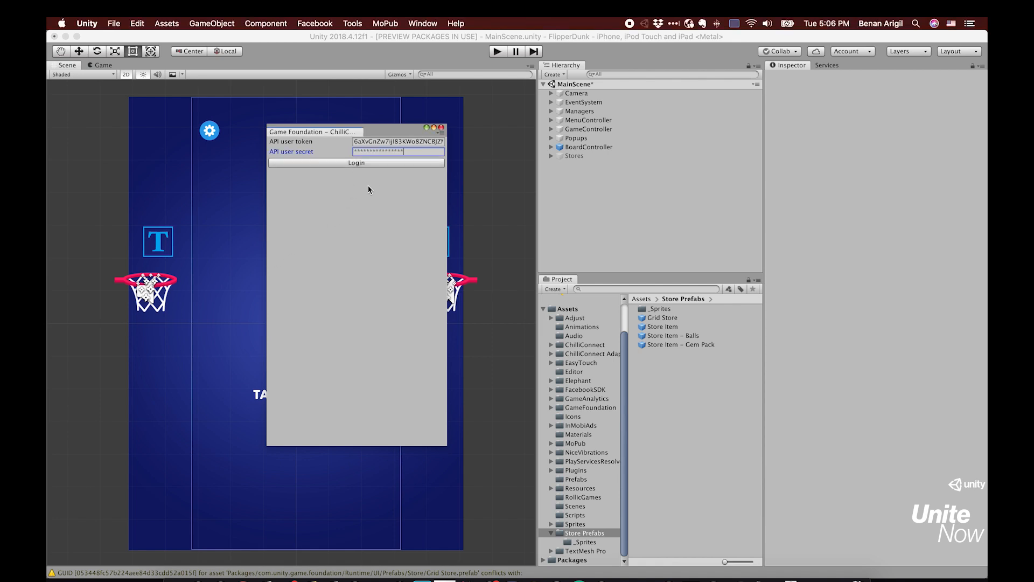
left_click(370, 164)
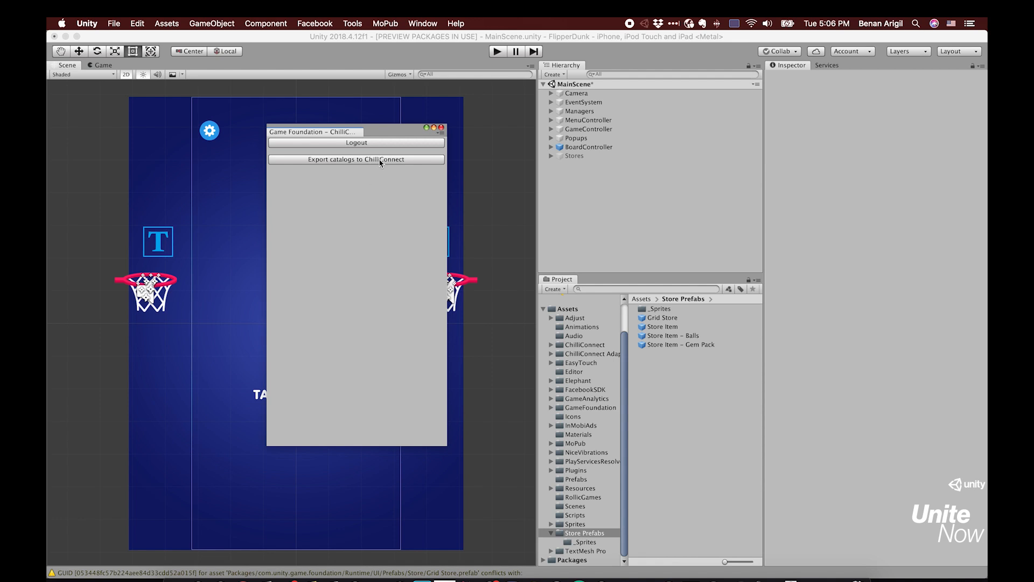
Export the Game Foundation catalogs to ChilliConnect, then review the exported items in the reloaded dashboard catalog in Chrome
left_click(412, 160)
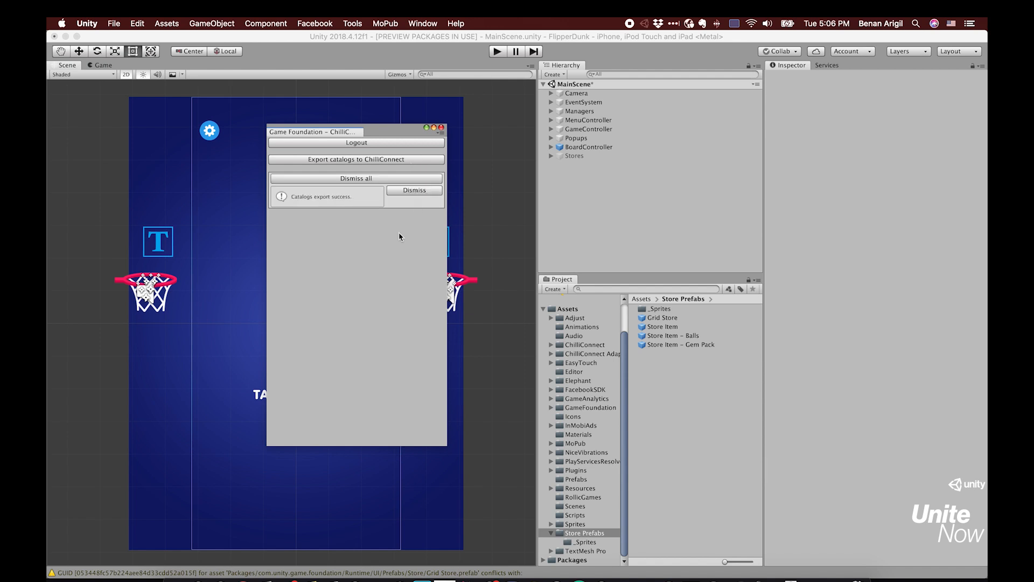
left_click(232, 574)
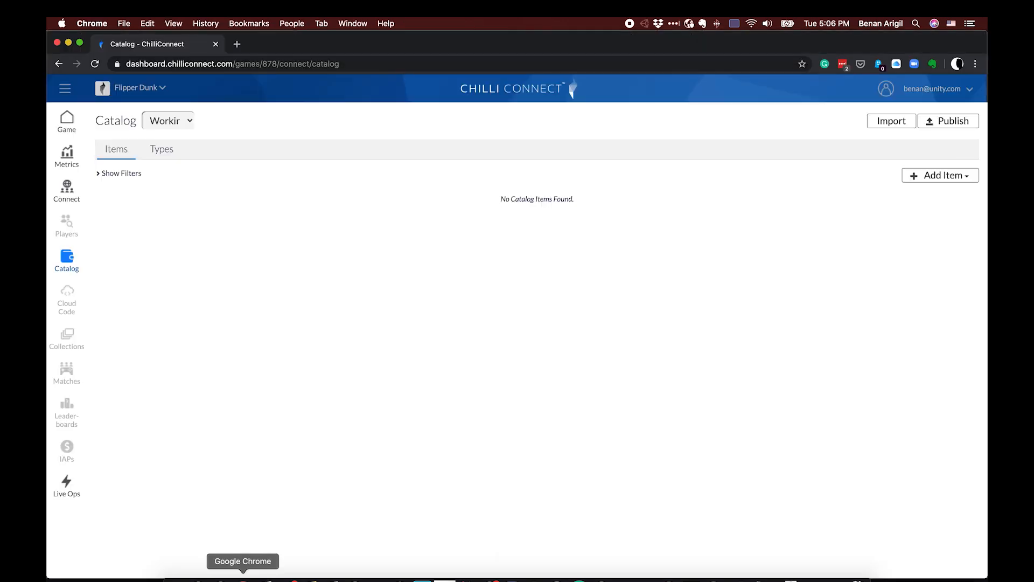
key("super+r")
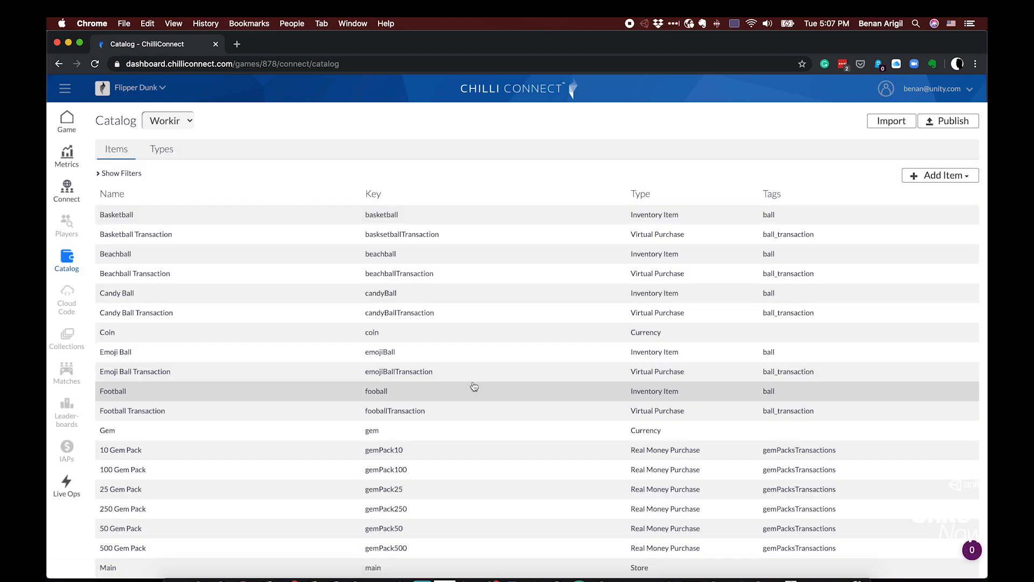
scroll(474, 386, "down", 2)
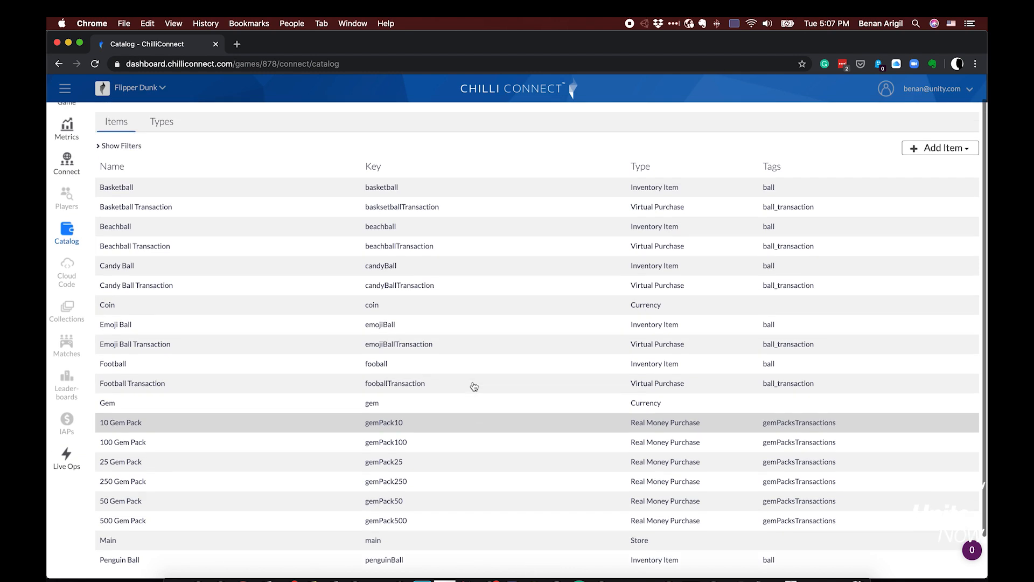
scroll(474, 386, "up", 2)
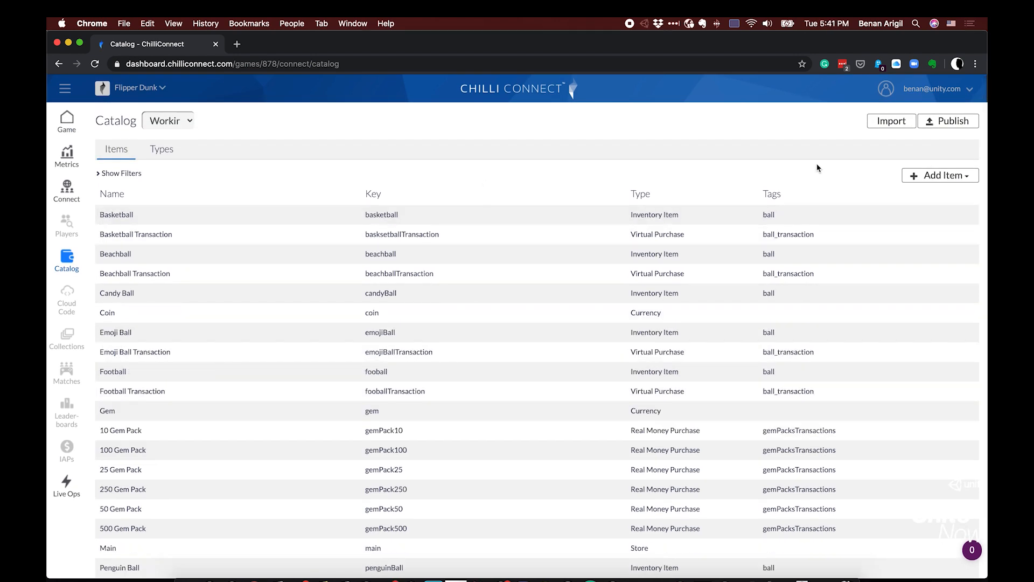
Add an inventory item named Cat Ball to the catalog, keeping the generated key and an initial allocation of 0
left_click(908, 176)
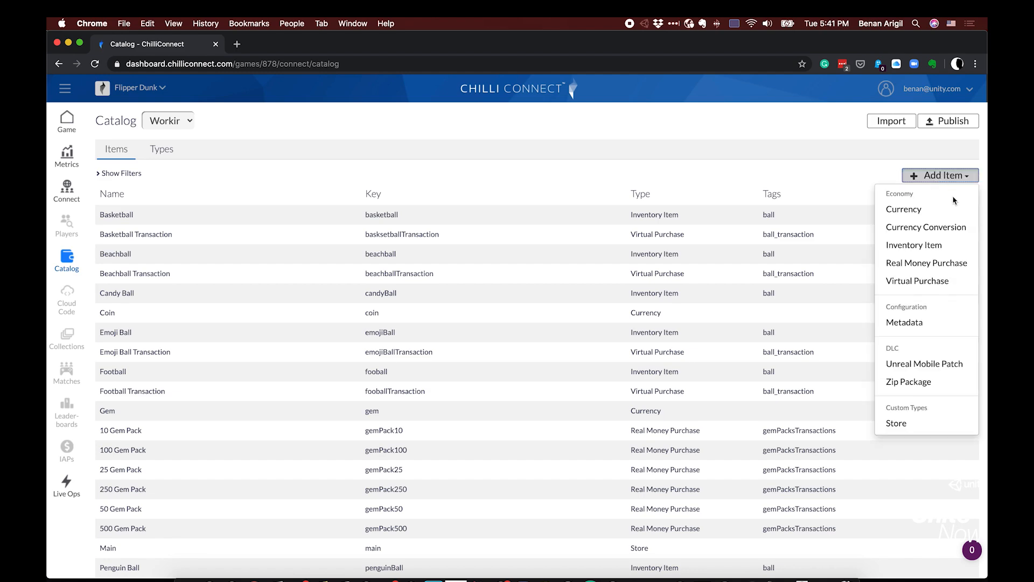
left_click(962, 247)
left_click(576, 179)
type("Cat Ball")
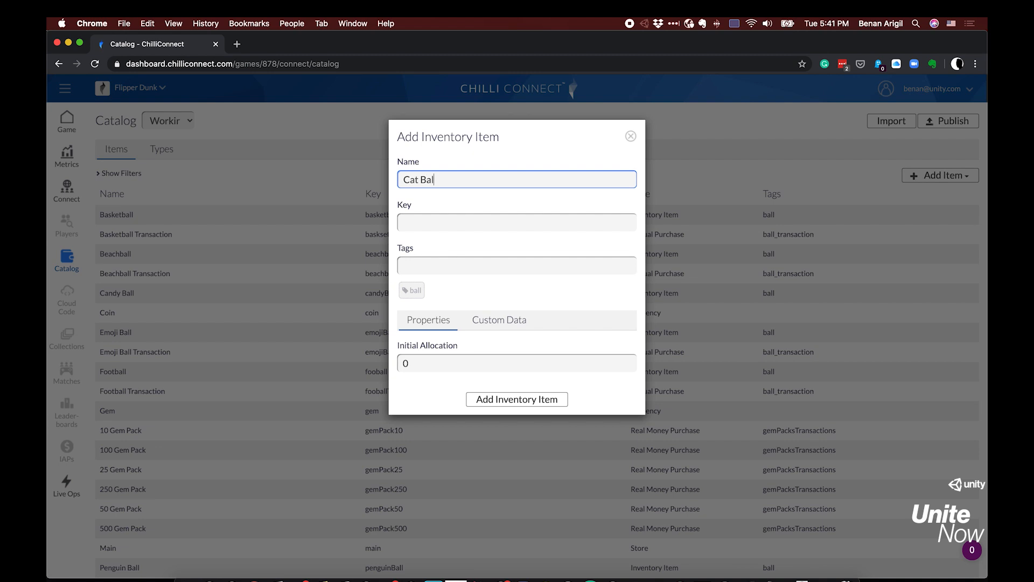
key("Tab")
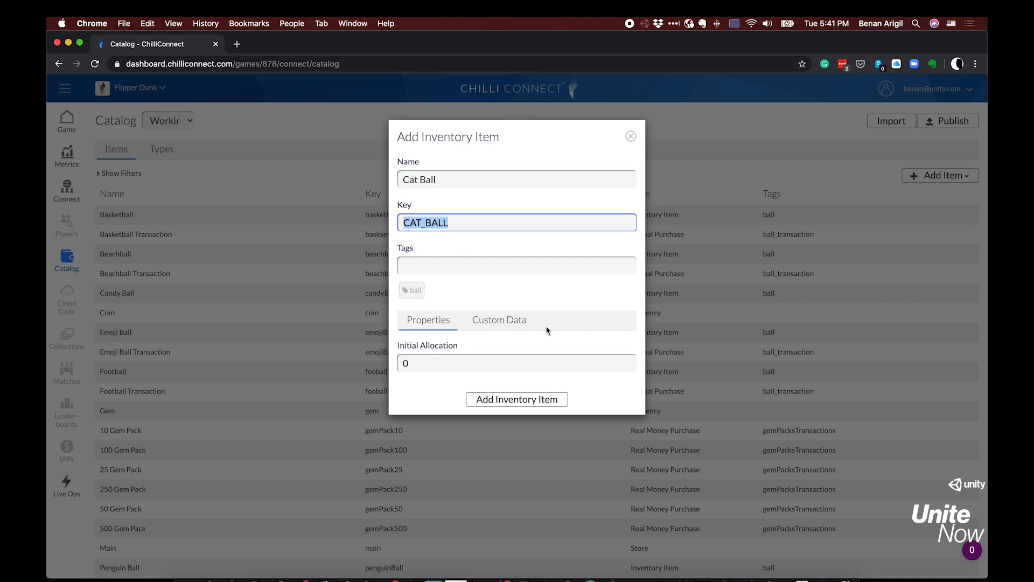
left_click(543, 400)
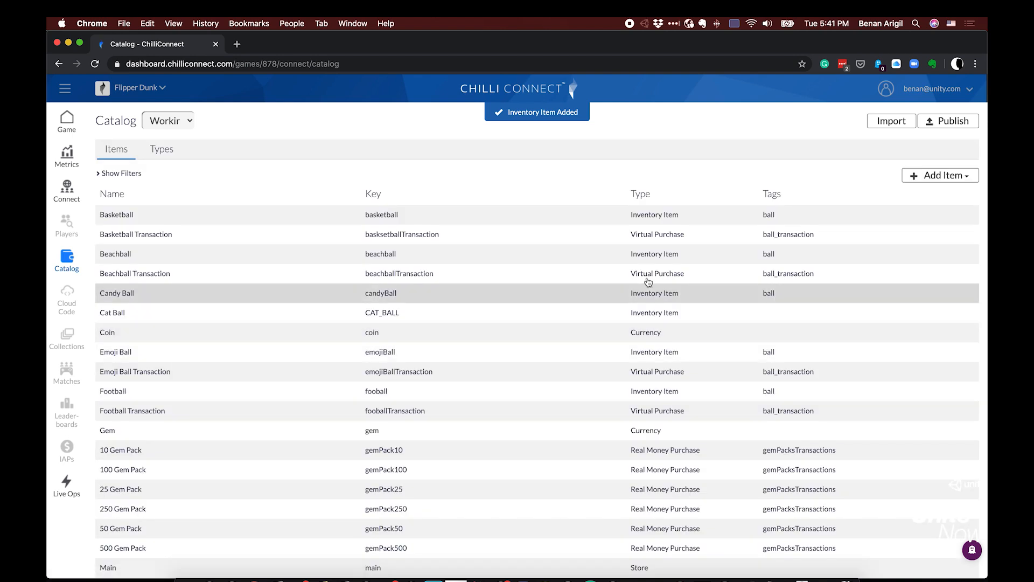
Start a new virtual purchase in the catalog and name it Cat Ball Transaction, keeping the generated key
left_click(942, 178)
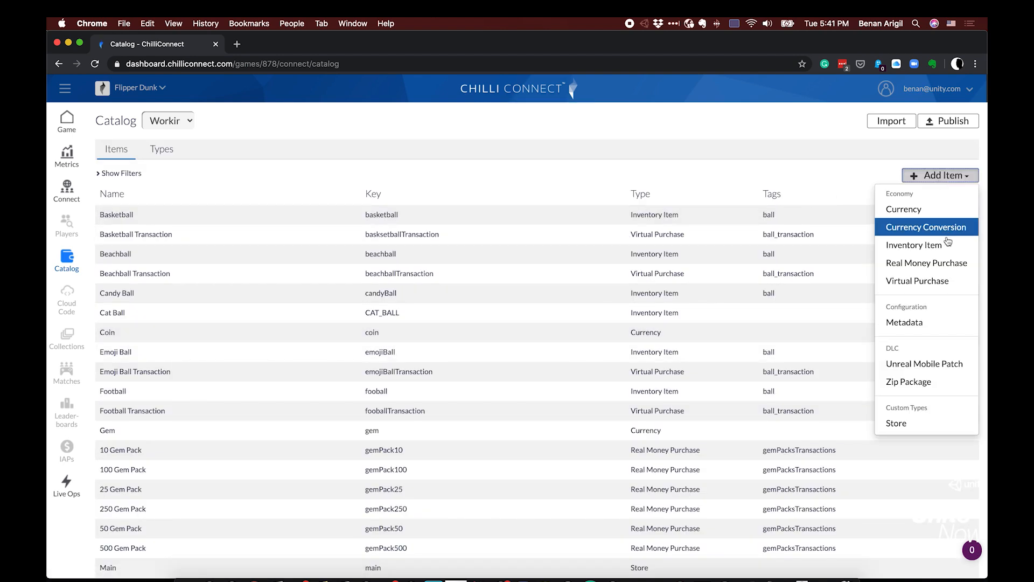
left_click(955, 283)
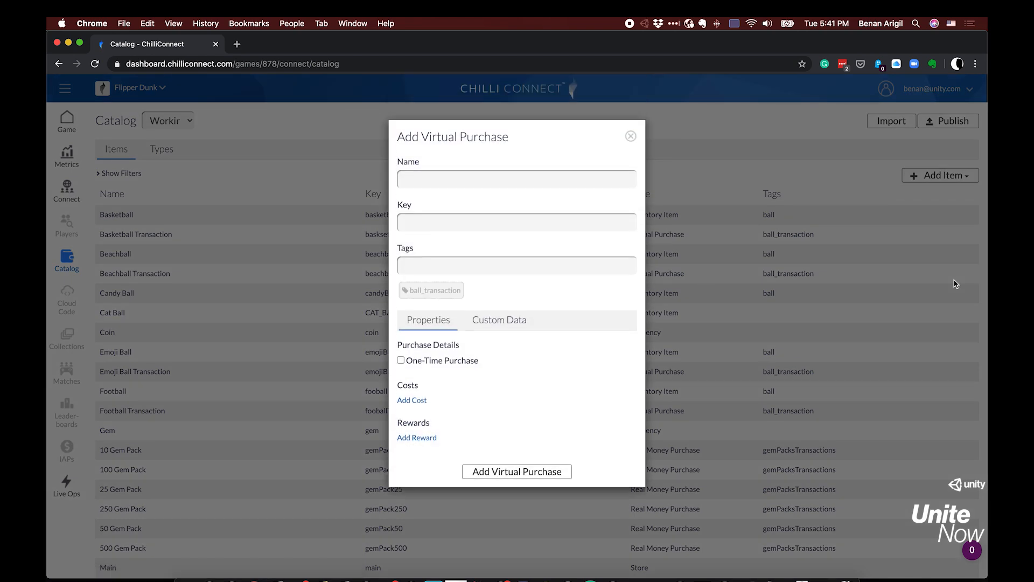
left_click(614, 184)
type("Cat")
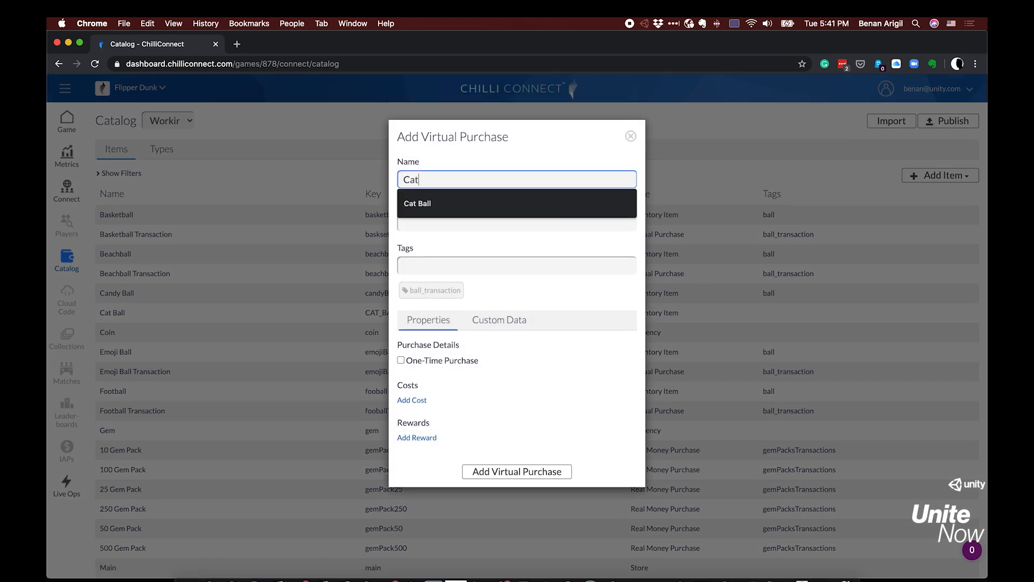
type(" Ball Tran")
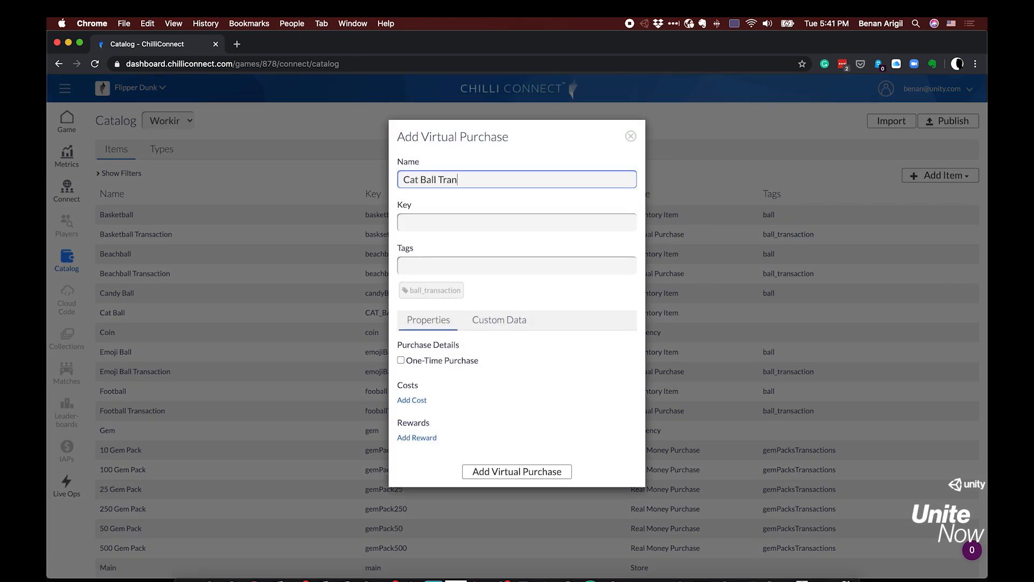
type("saction")
key("Tab")
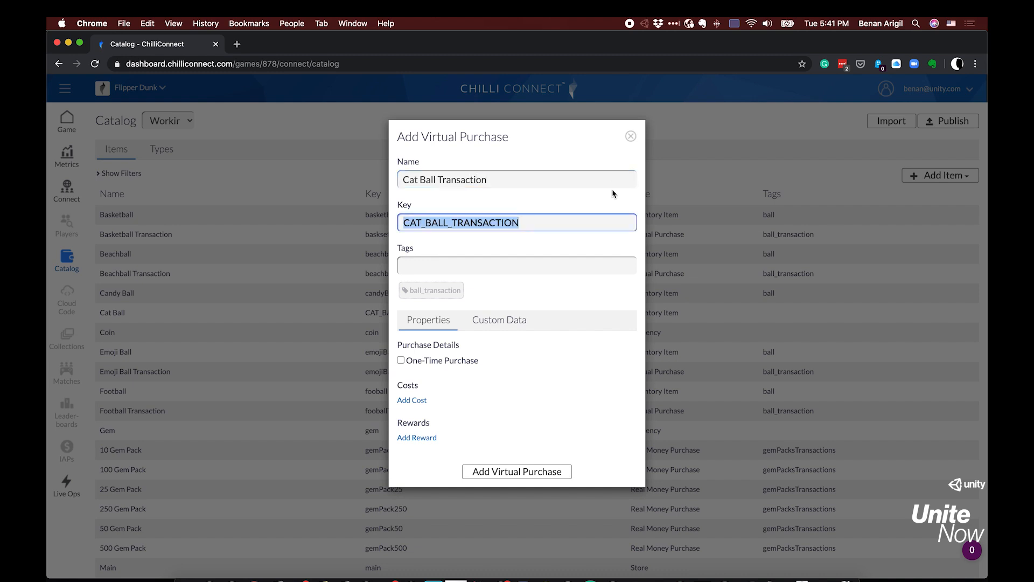
Set the virtual purchase's cost to 10 Gem and its reward to 1 Cat Ball
left_click(419, 400)
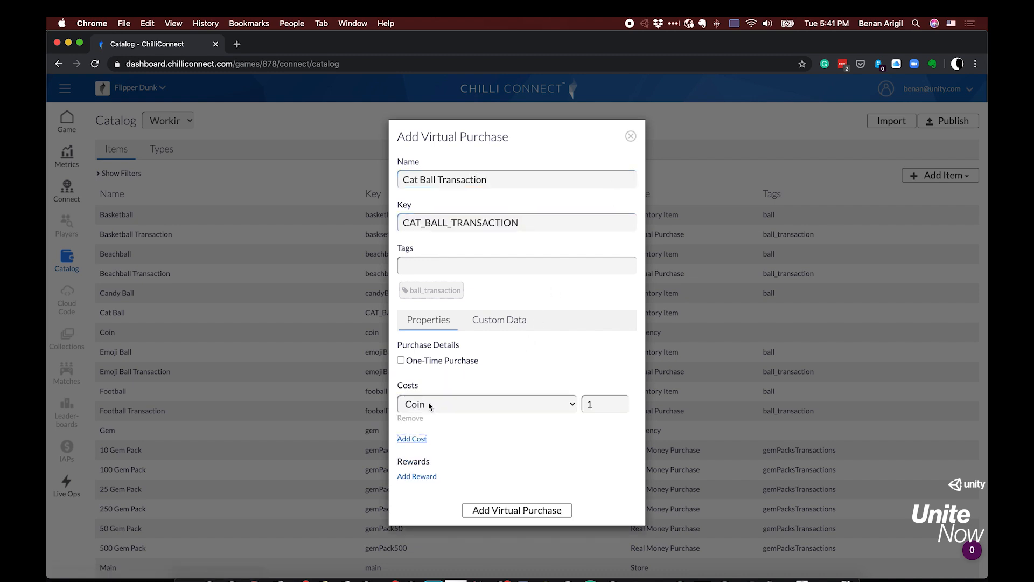
left_click(427, 404)
left_click(450, 419)
left_click(602, 404)
type("0")
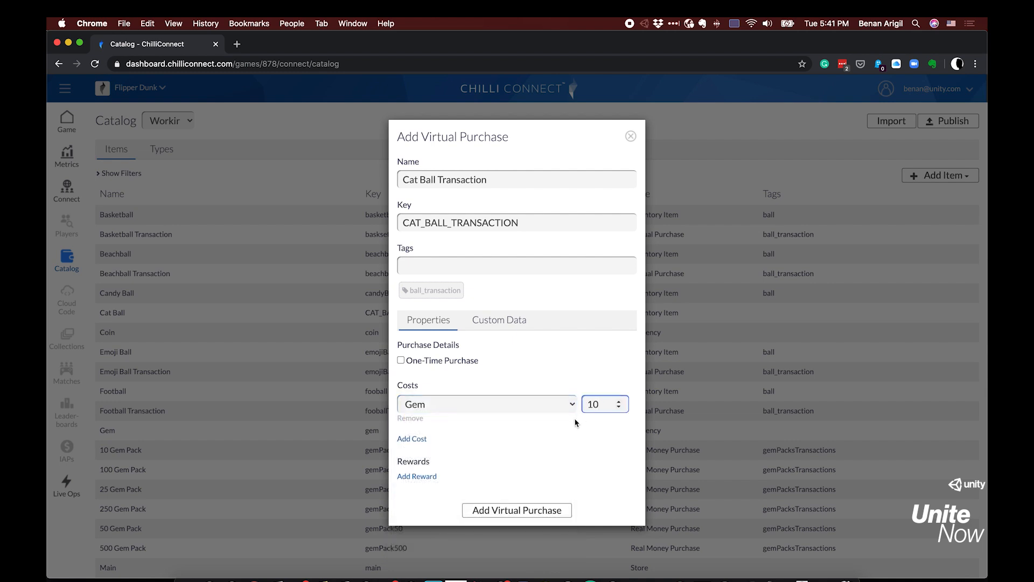
left_click(431, 476)
left_click(439, 486)
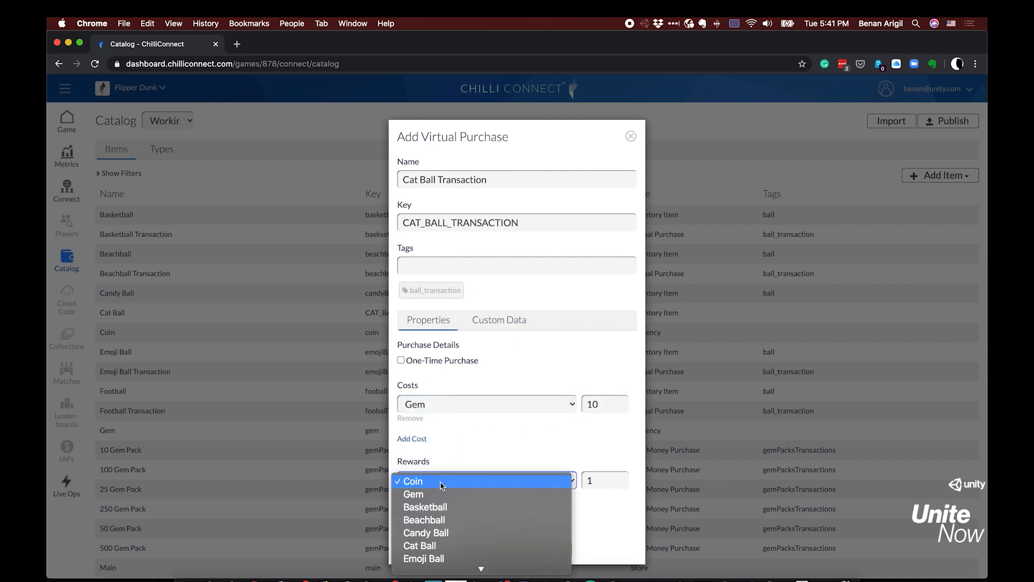
left_click(466, 547)
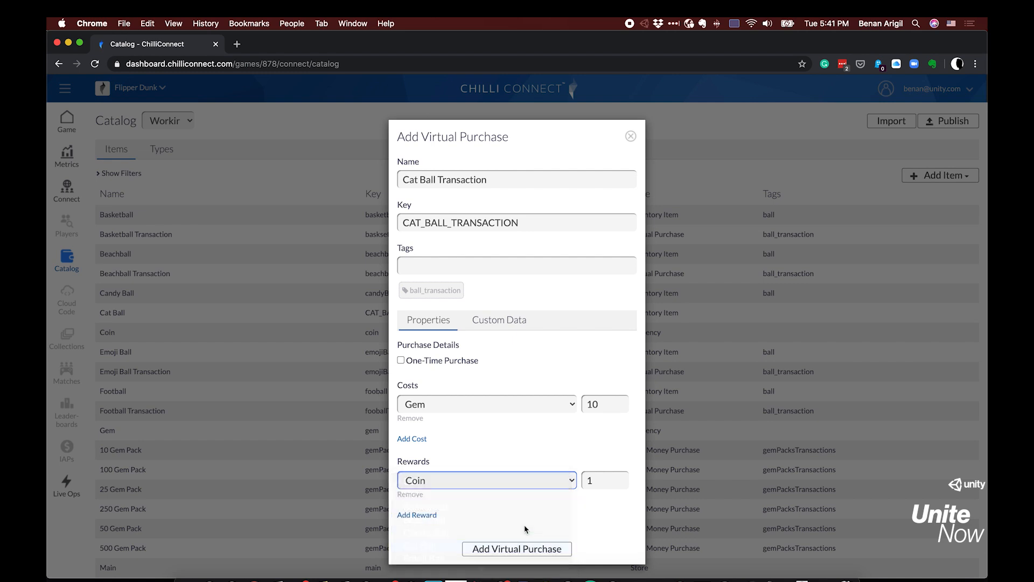
Paste the gameFoundationDetail_AssetDetail JSON with icon path Store/ball_10 as the purchase's custom data and add the virtual purchase
left_click(511, 320)
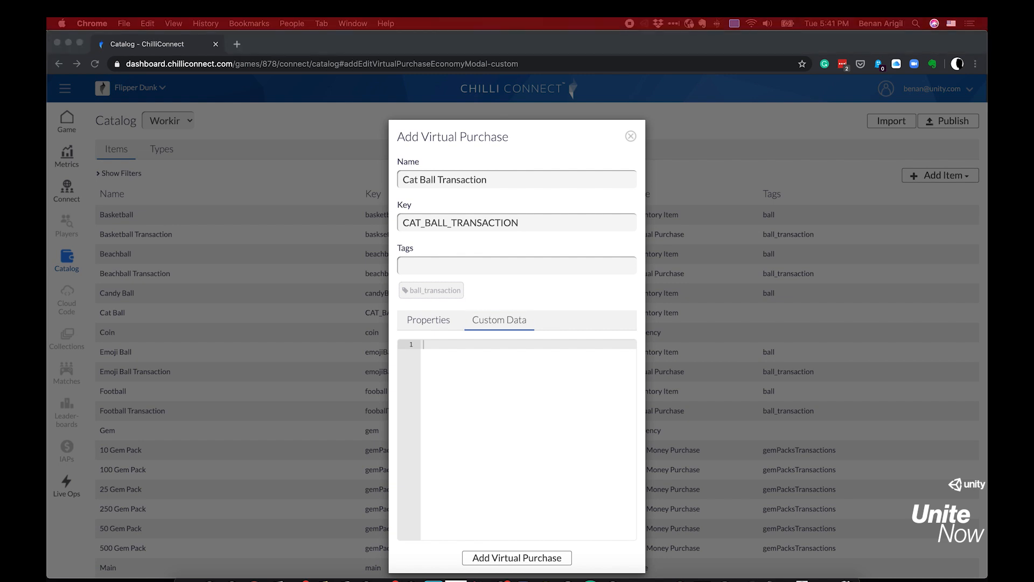
left_click(511, 384)
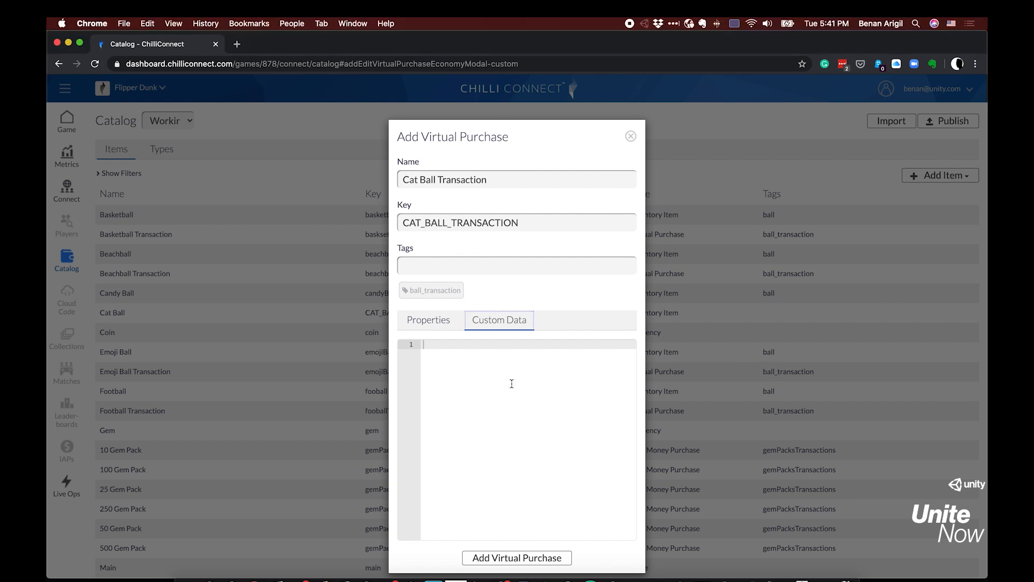
left_click(487, 376)
type("{     \"gameFoundationDetail_AssetDetail\": [         {             \"name\": \"icon\",             \"path\": [                 \"Store/ball_10\"             ]         }     ] }")
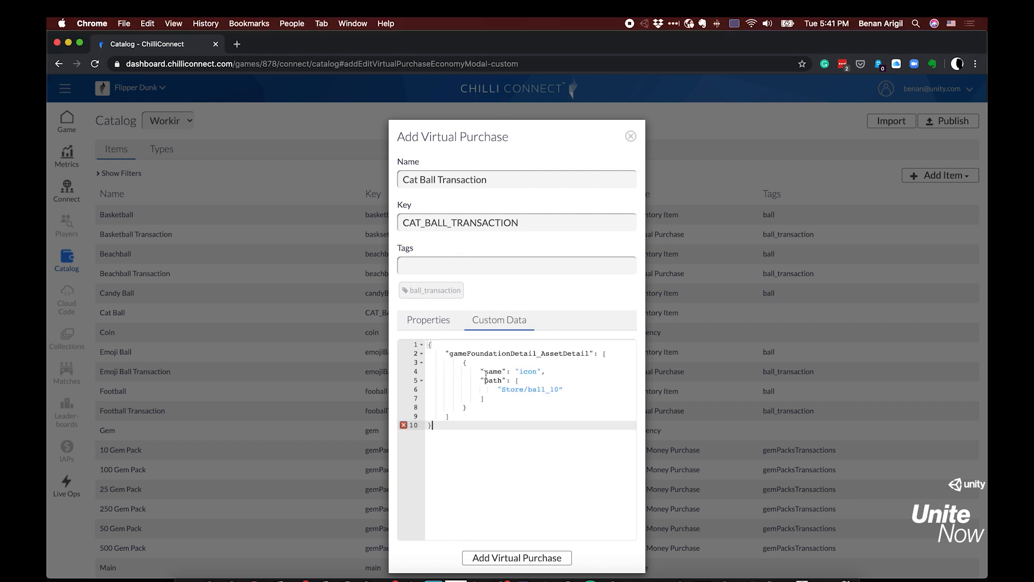
left_click(546, 557)
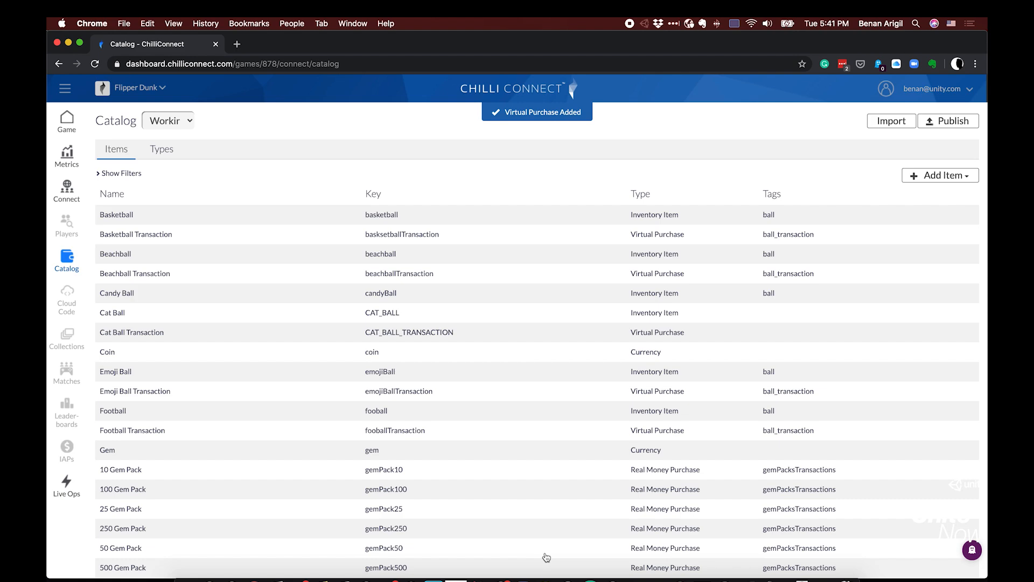
Publish the working catalog changes in ChilliConnect
left_click(963, 122)
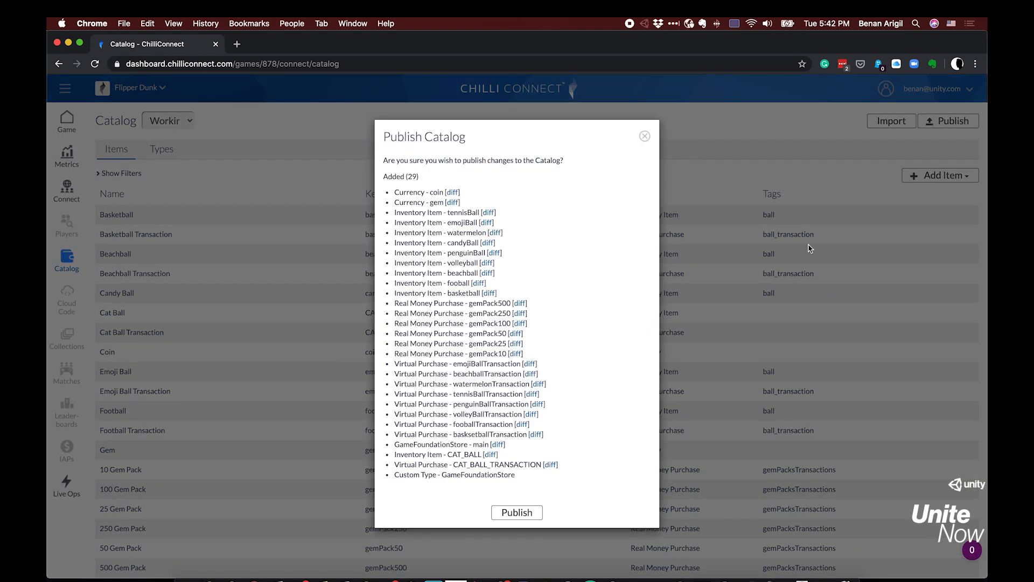
left_click(519, 513)
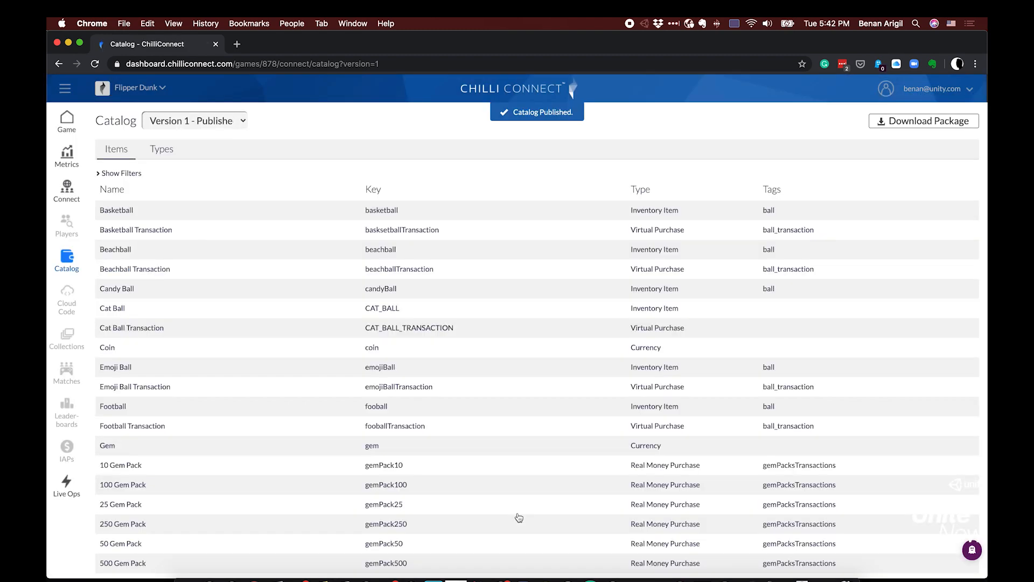
Run the game in Unity, open the store's balls section and buy the cat ball for 10 gems
left_click(498, 52)
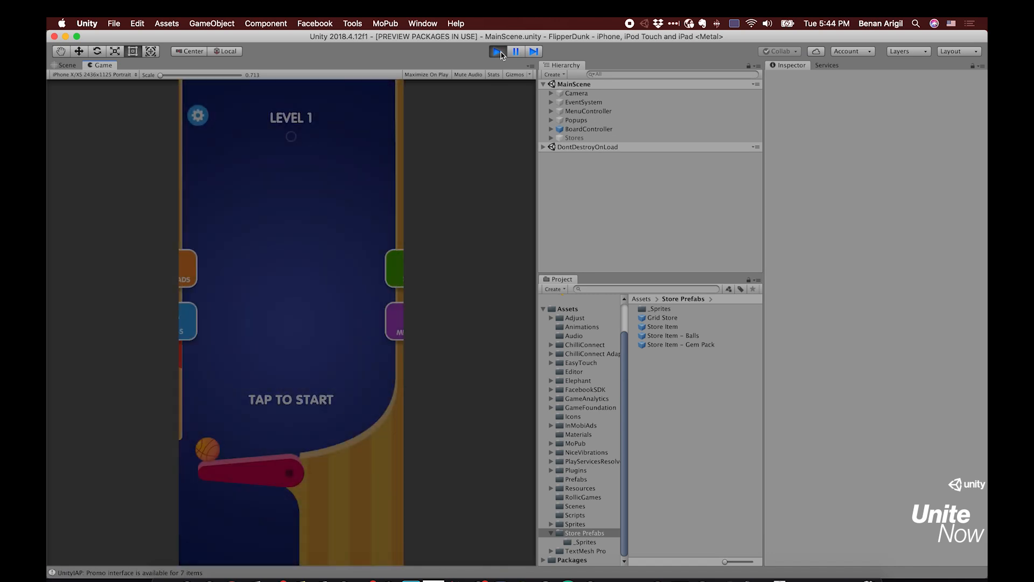
left_click(369, 268)
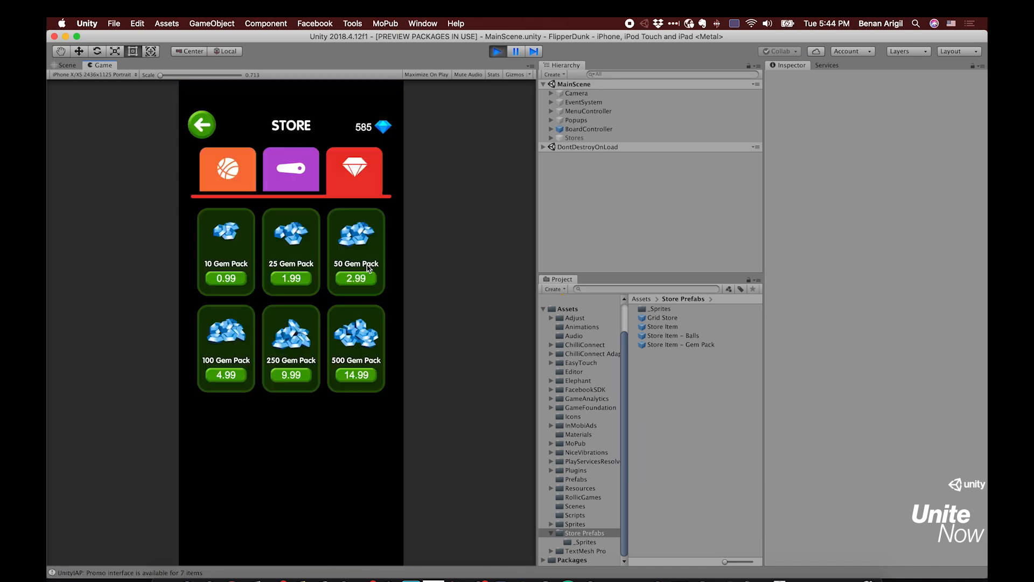
left_click(253, 186)
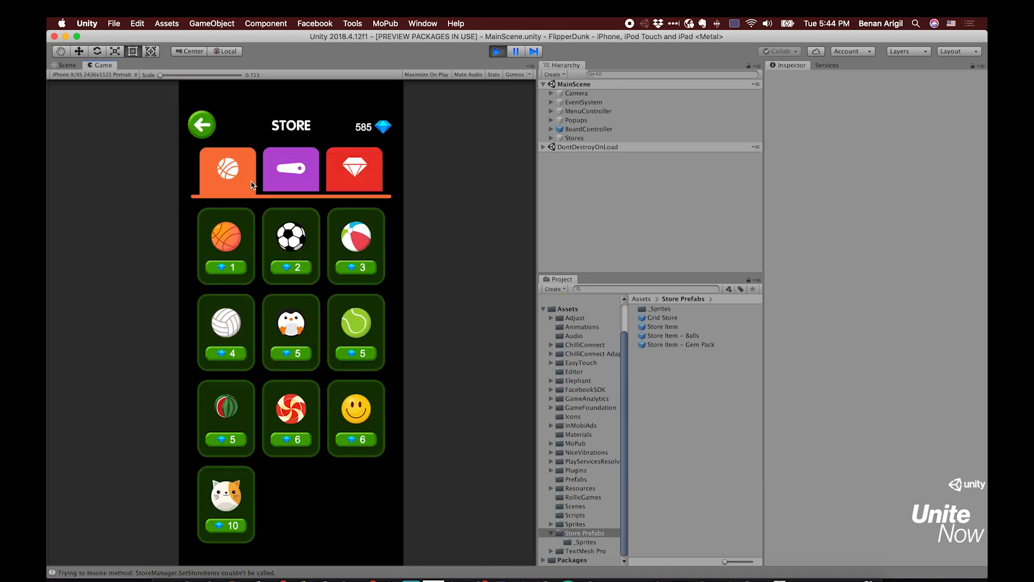
left_click(241, 529)
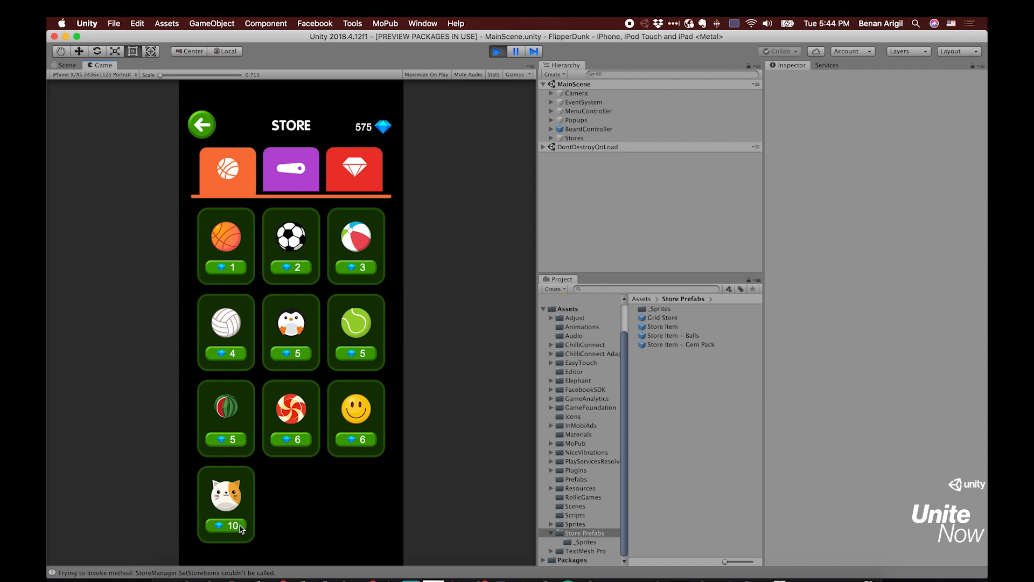